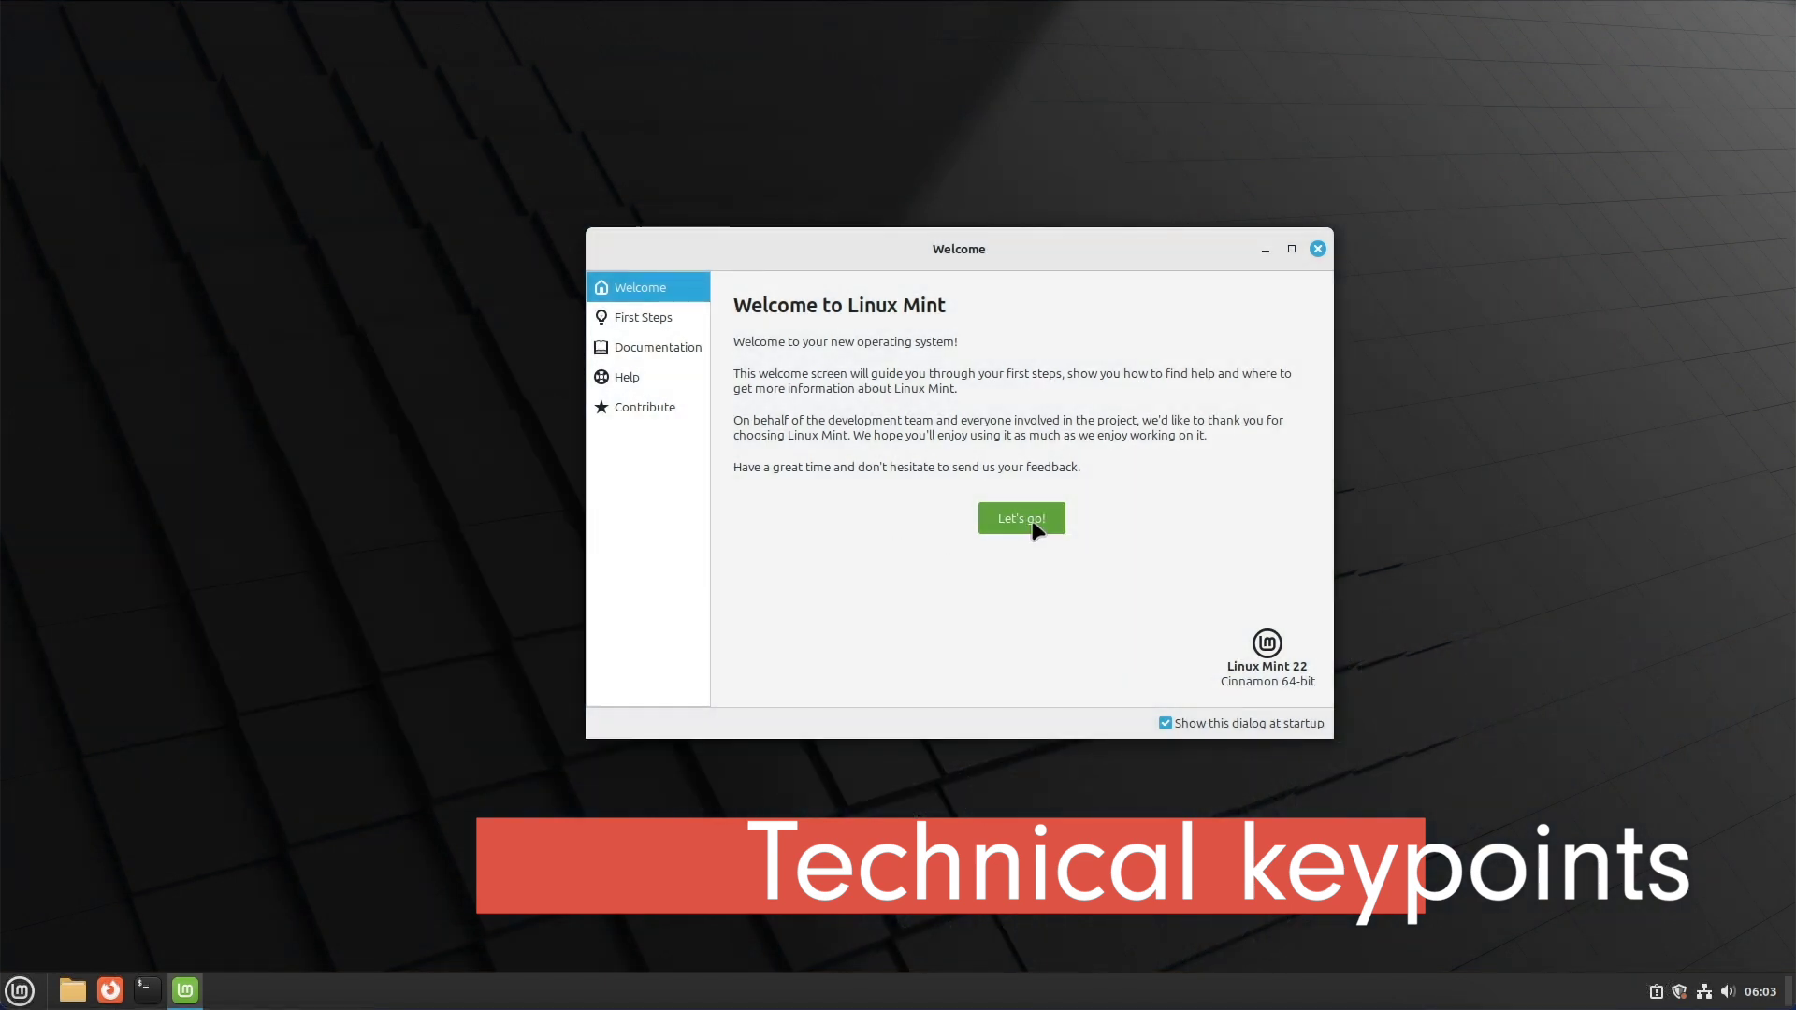
# Continue to First Steps and launch Update Manager, which lists the bind9 DNS Lookup Utility update
pyautogui.click(1034, 529)
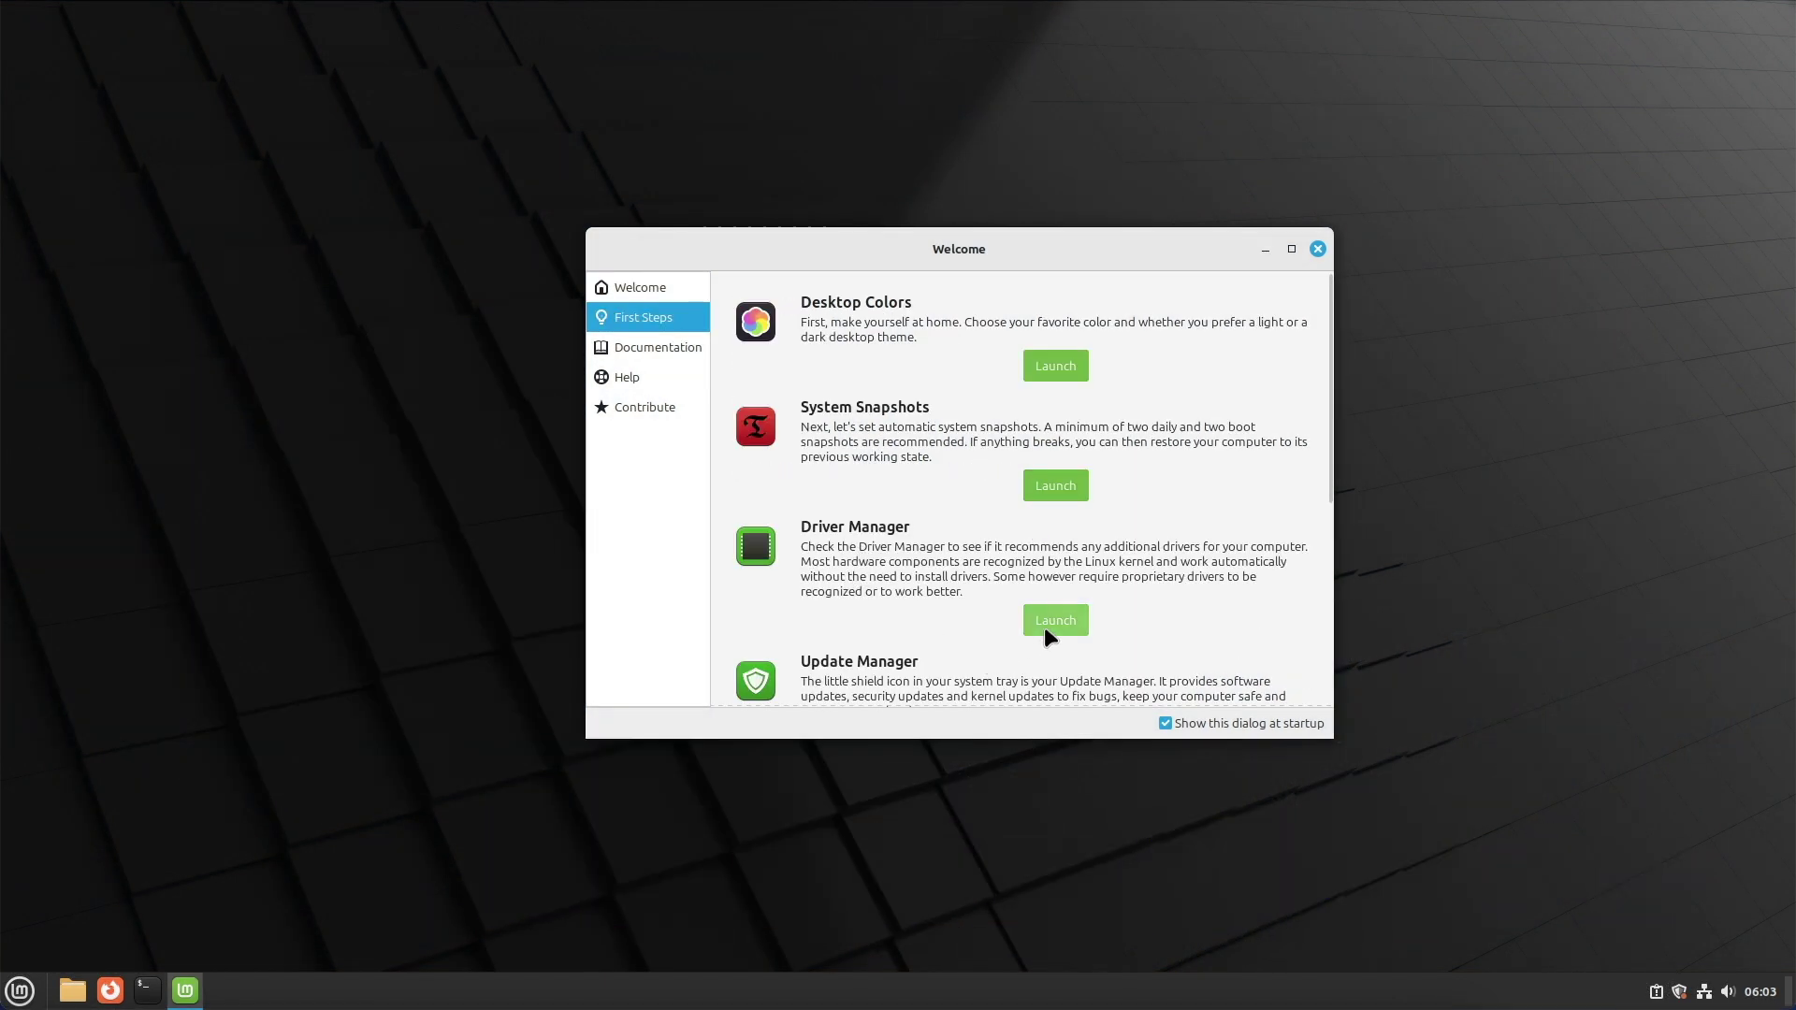
pyautogui.scroll(-1, 1045, 629)
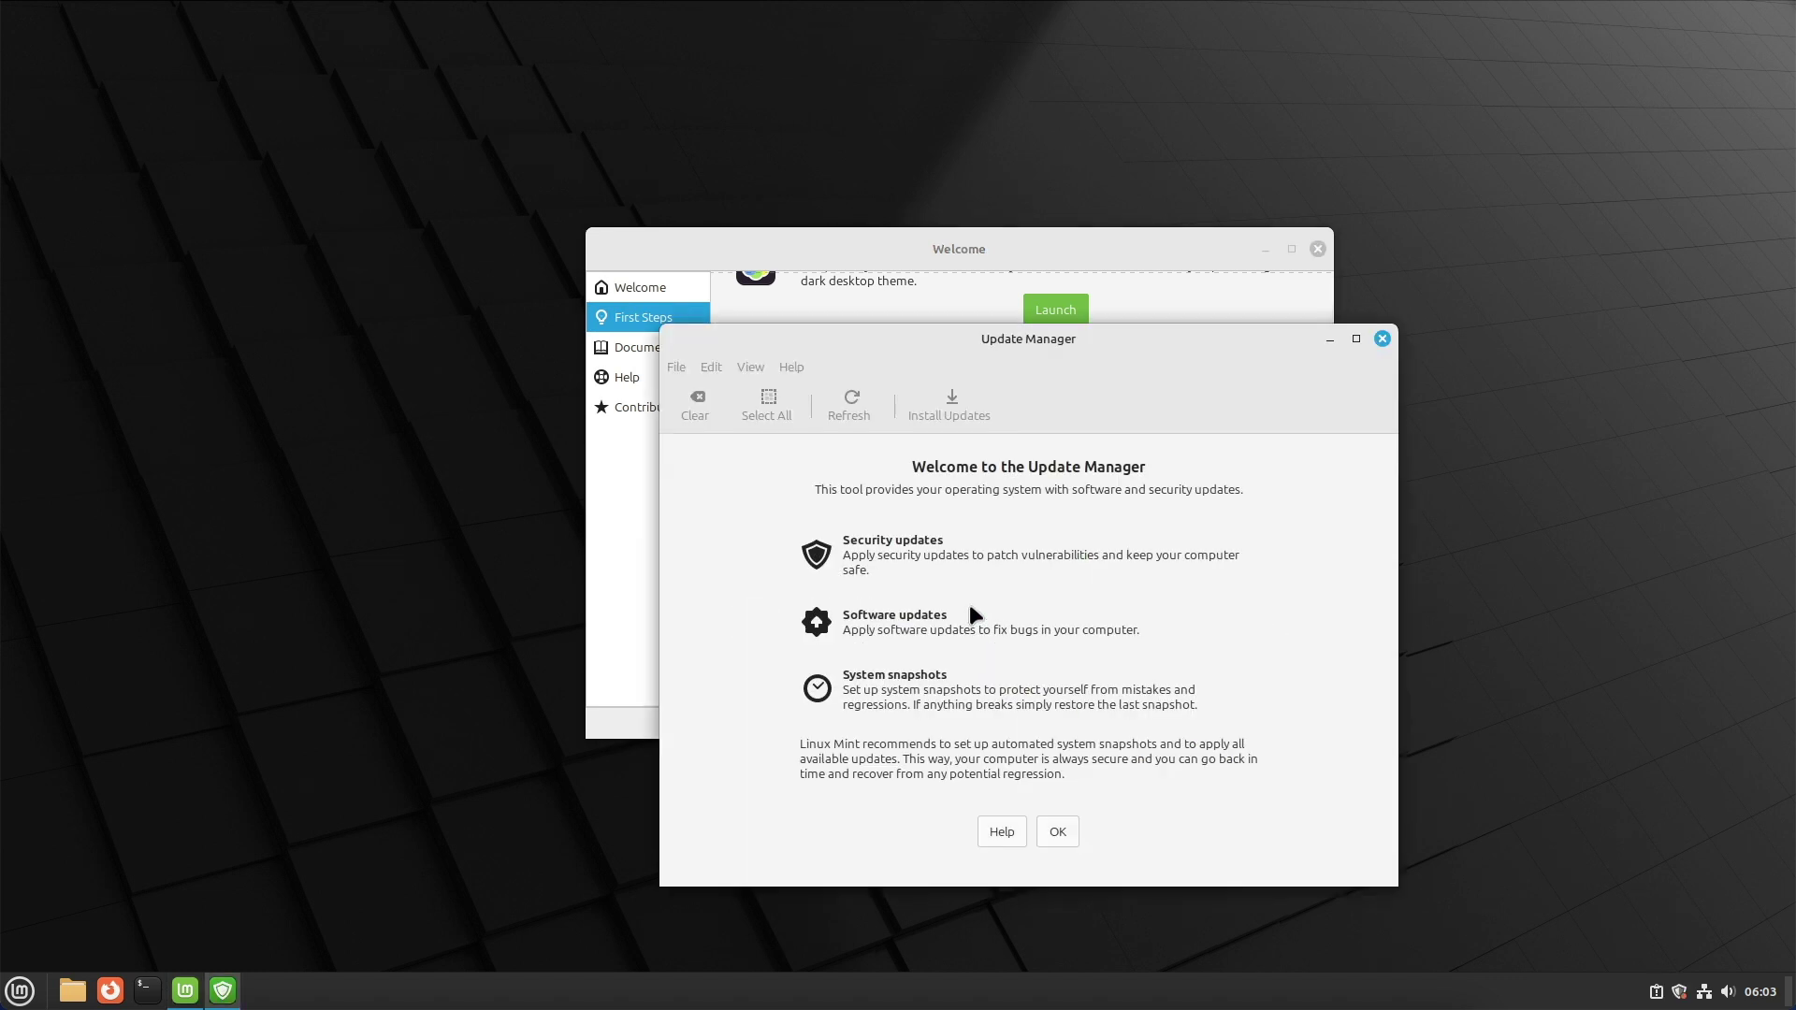
pyautogui.click(1058, 832)
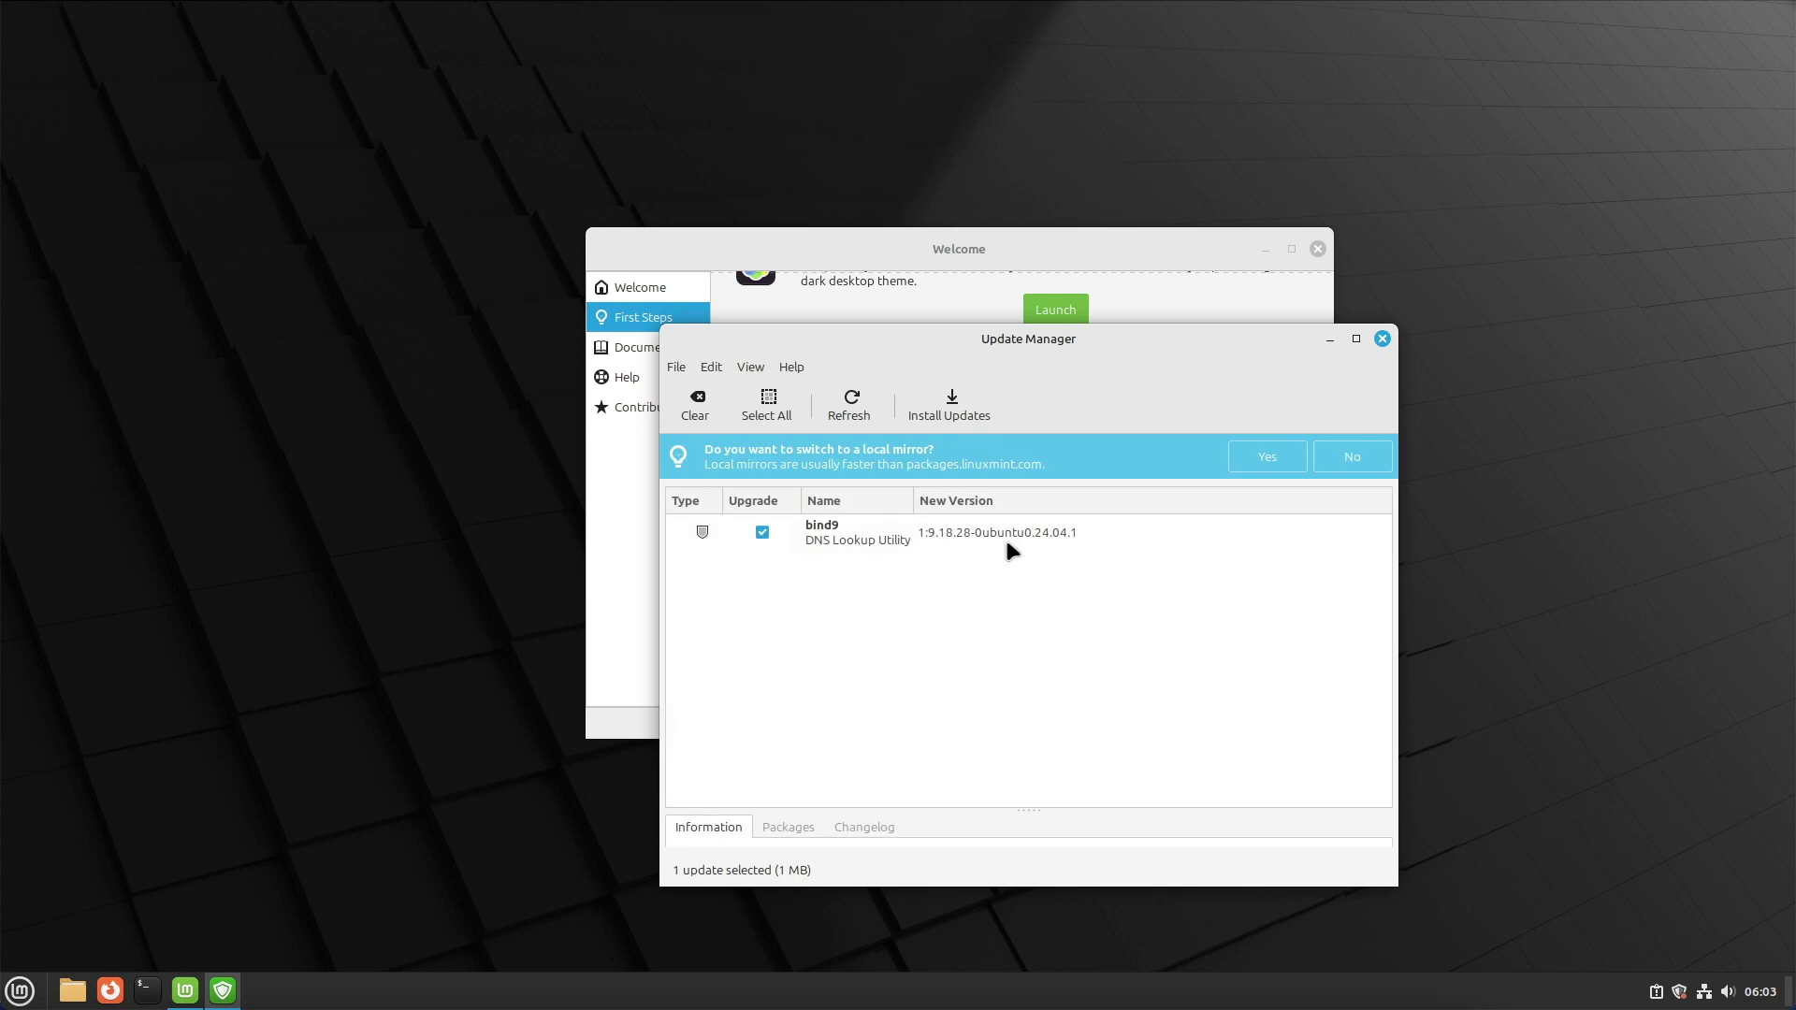
# Accept the local mirror suggestion and authenticate with the account password to open Software Sources
pyautogui.click(1274, 458)
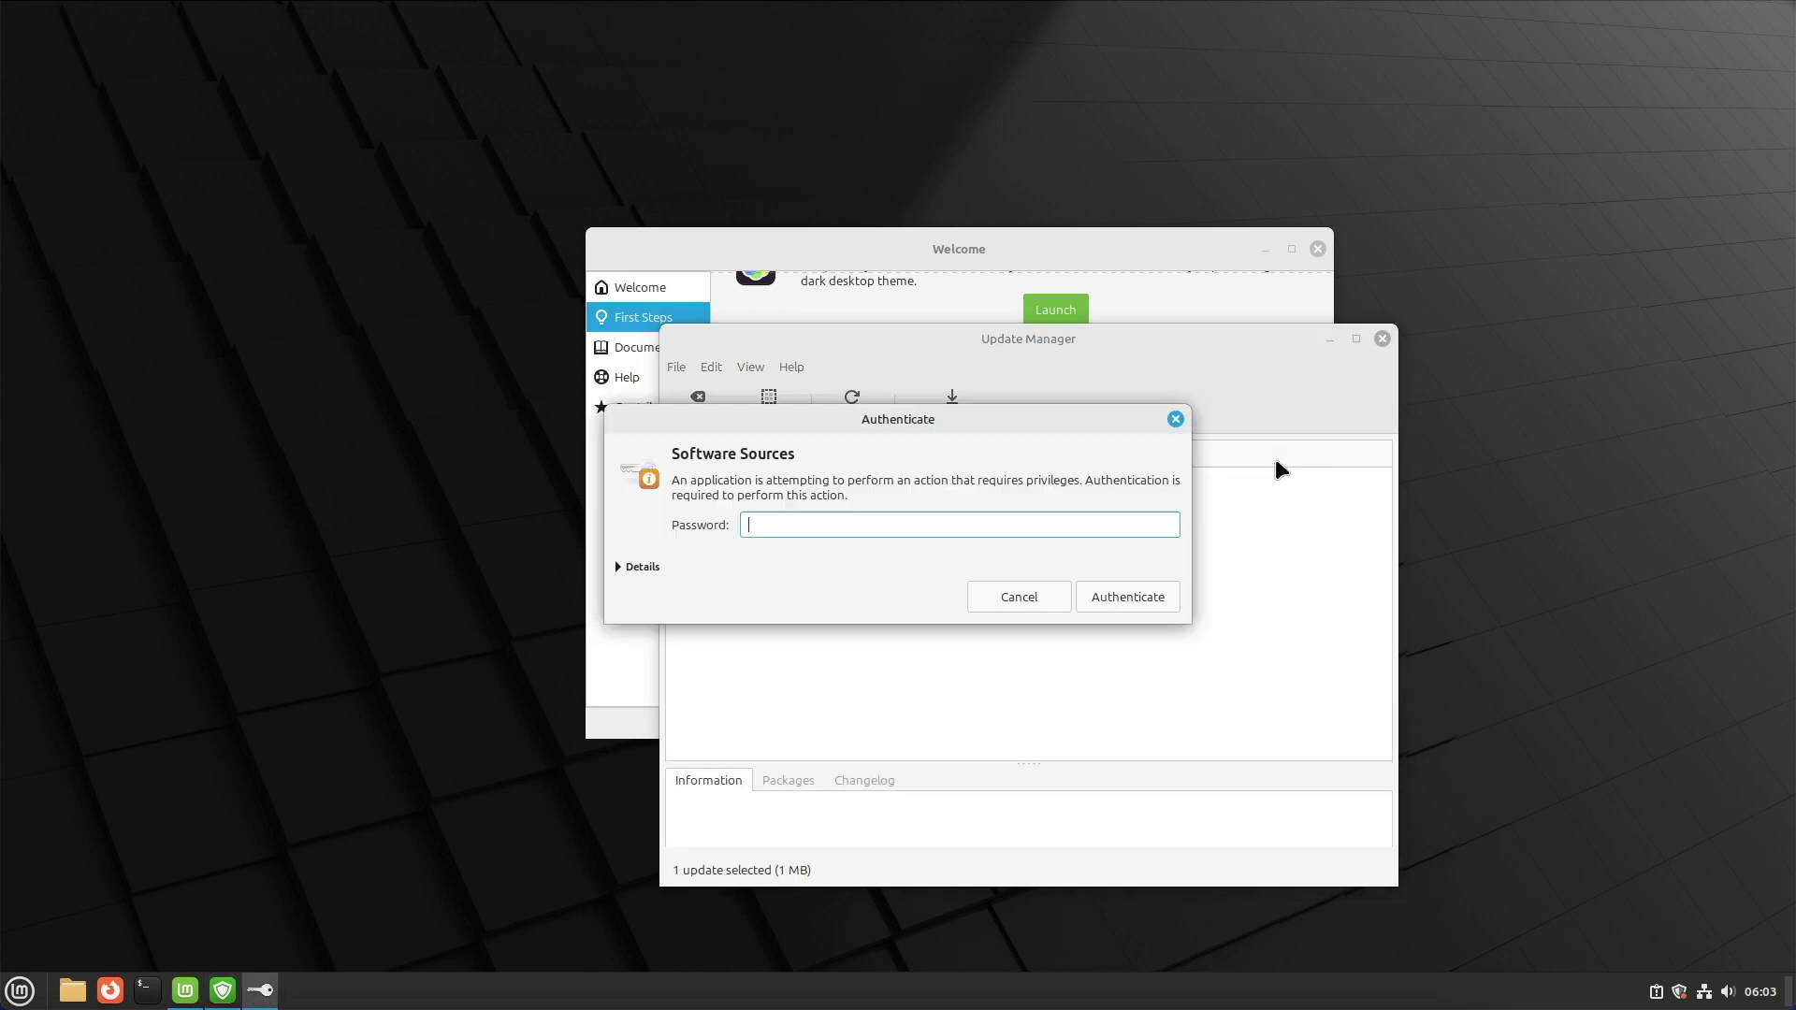
pyautogui.write('•••••••')
pyautogui.press('Return')
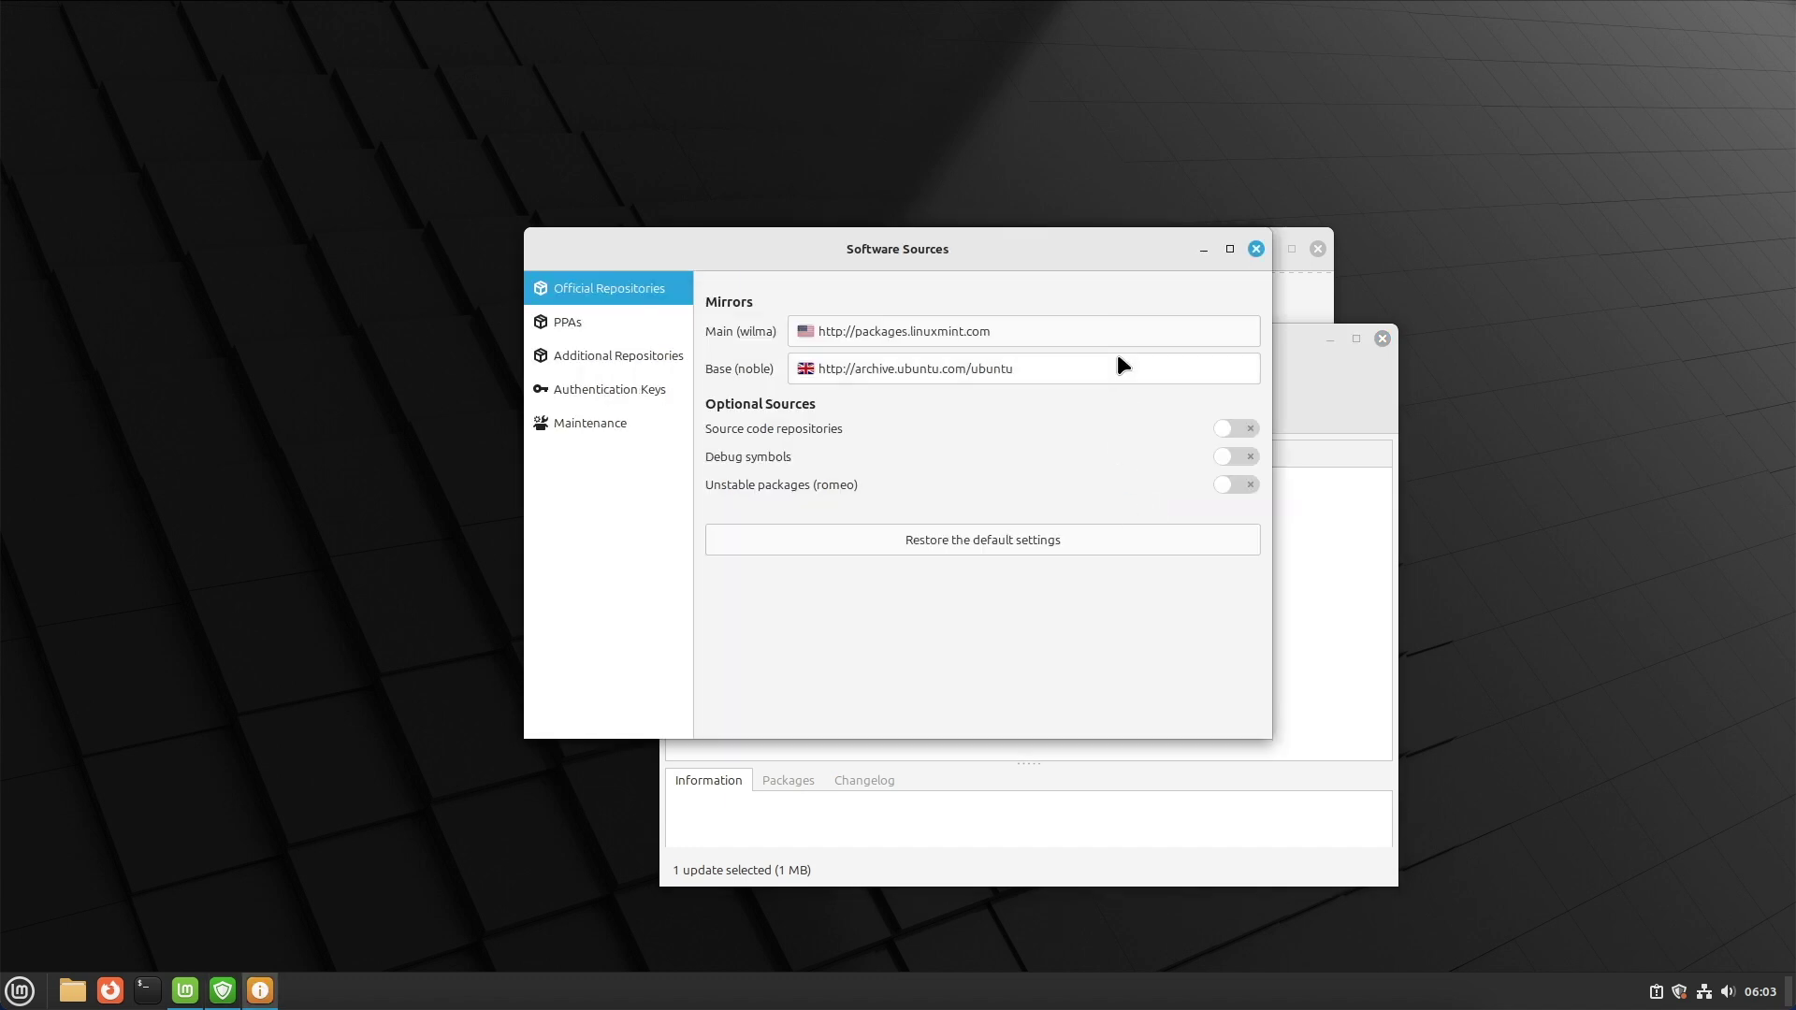
# Pick a different mirror for the Main (wilma) repository
pyautogui.click(1038, 329)
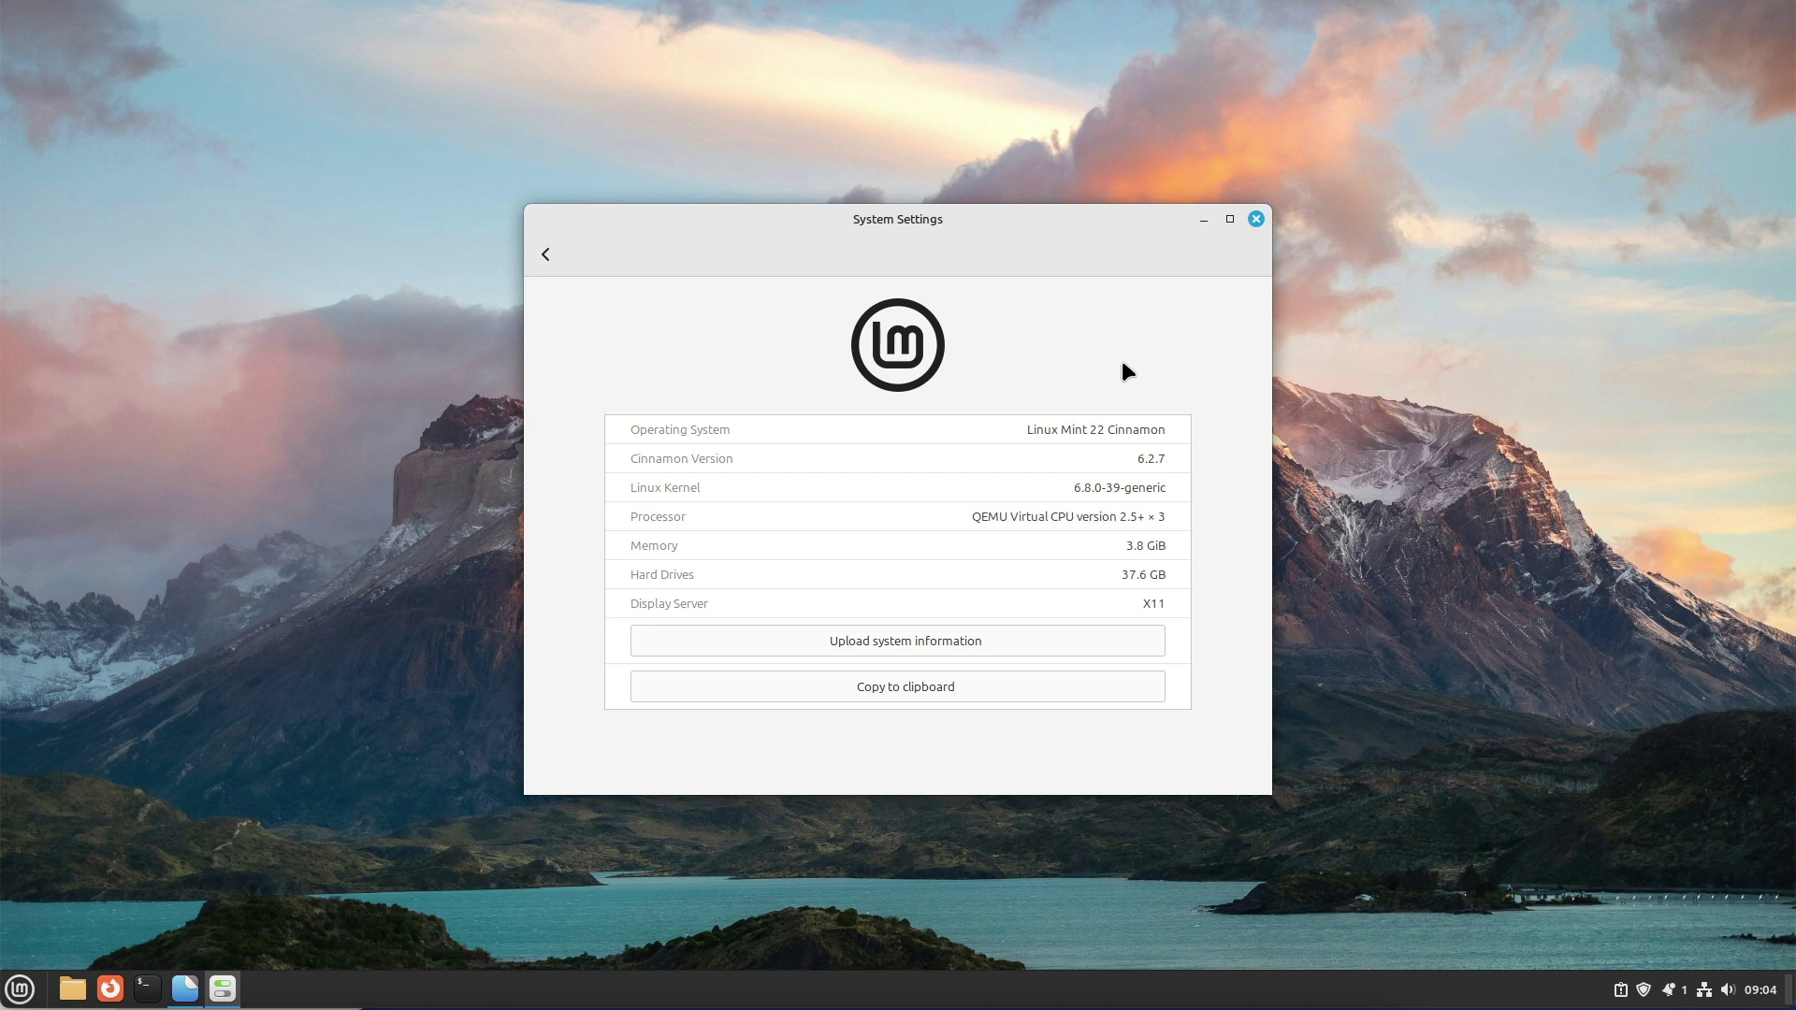
# Close System Settings, browse the menu categories, and launch LibreOffice Writer from Office
pyautogui.click(1258, 221)
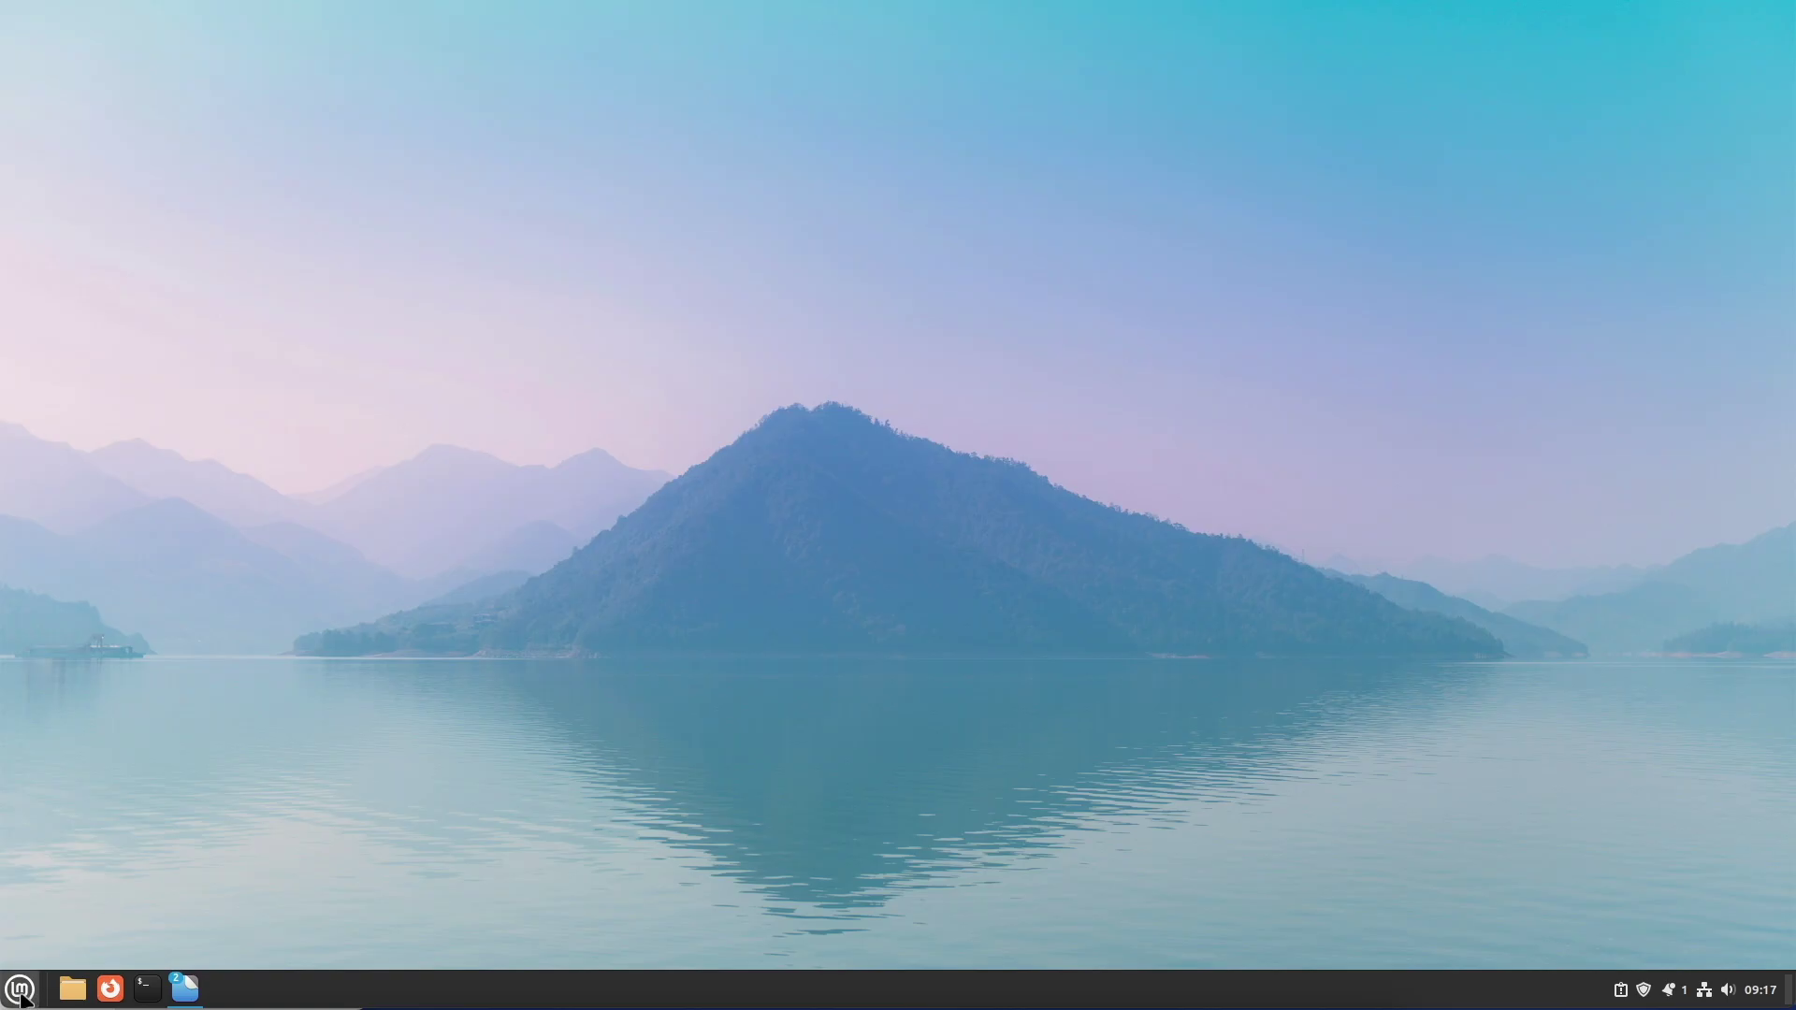
pyautogui.click(20, 989)
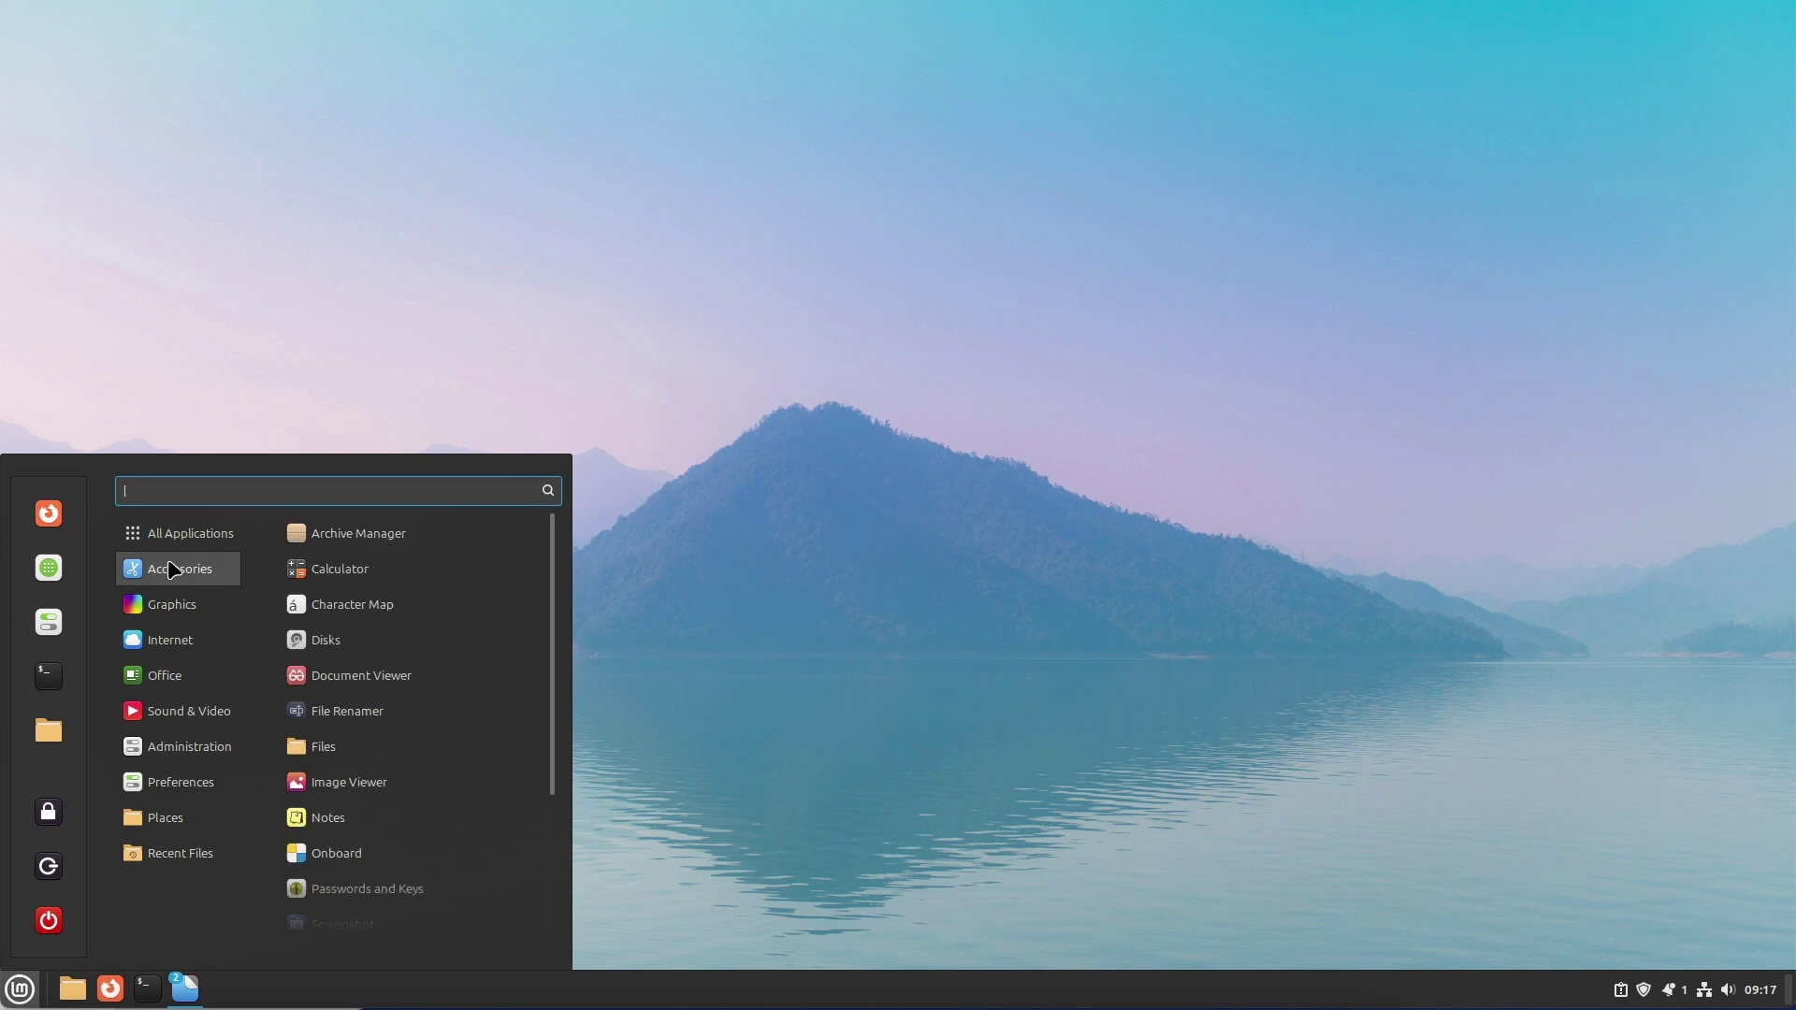
pyautogui.moveTo(164, 602)
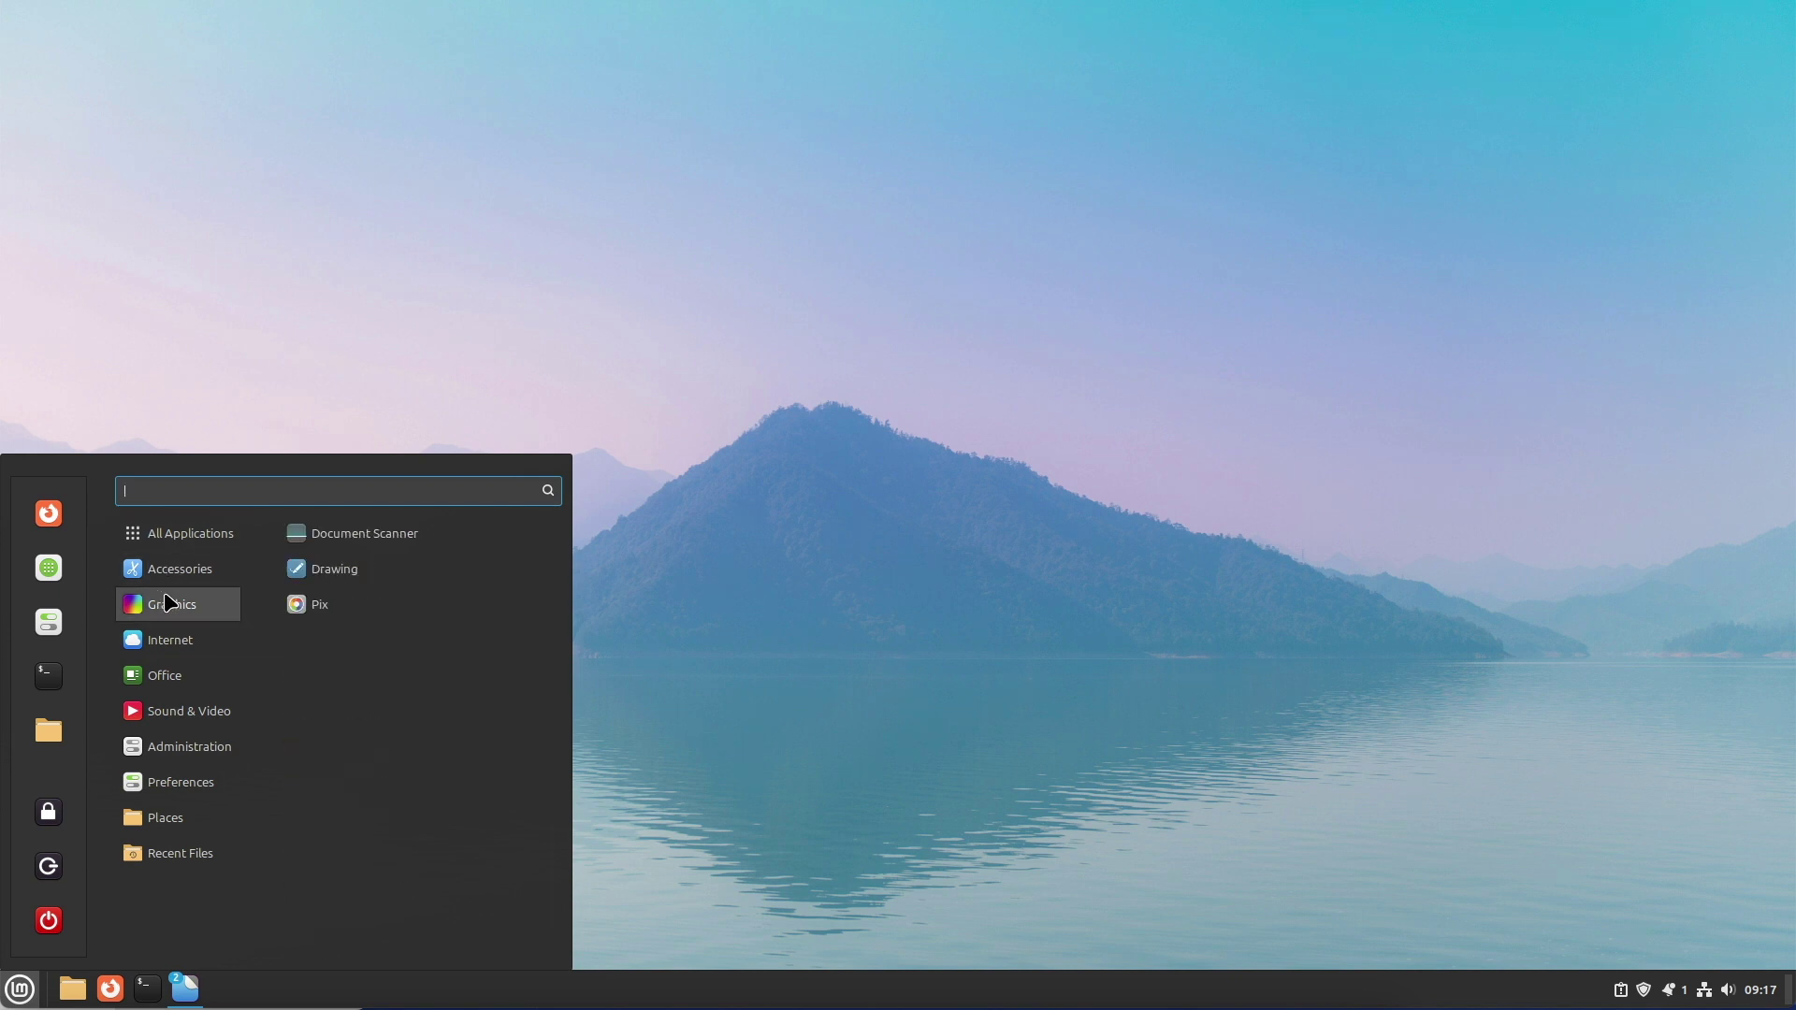
pyautogui.moveTo(178, 639)
pyautogui.moveTo(180, 679)
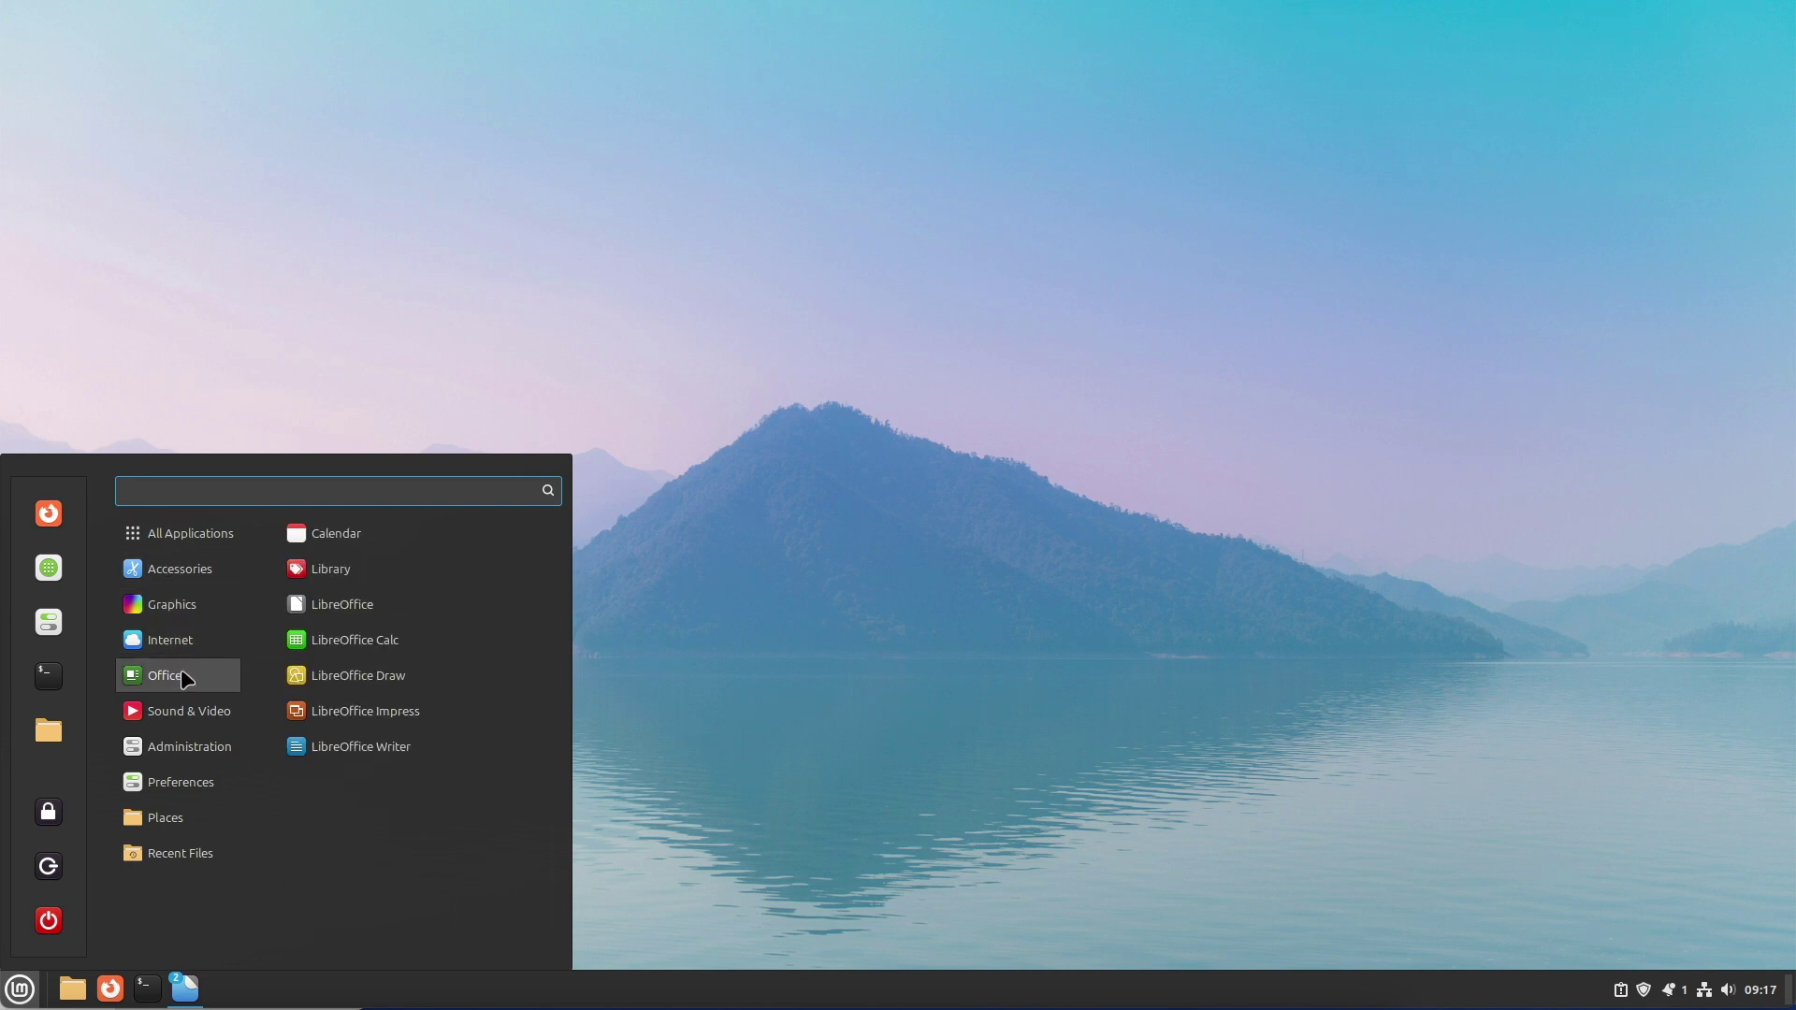
pyautogui.moveTo(188, 719)
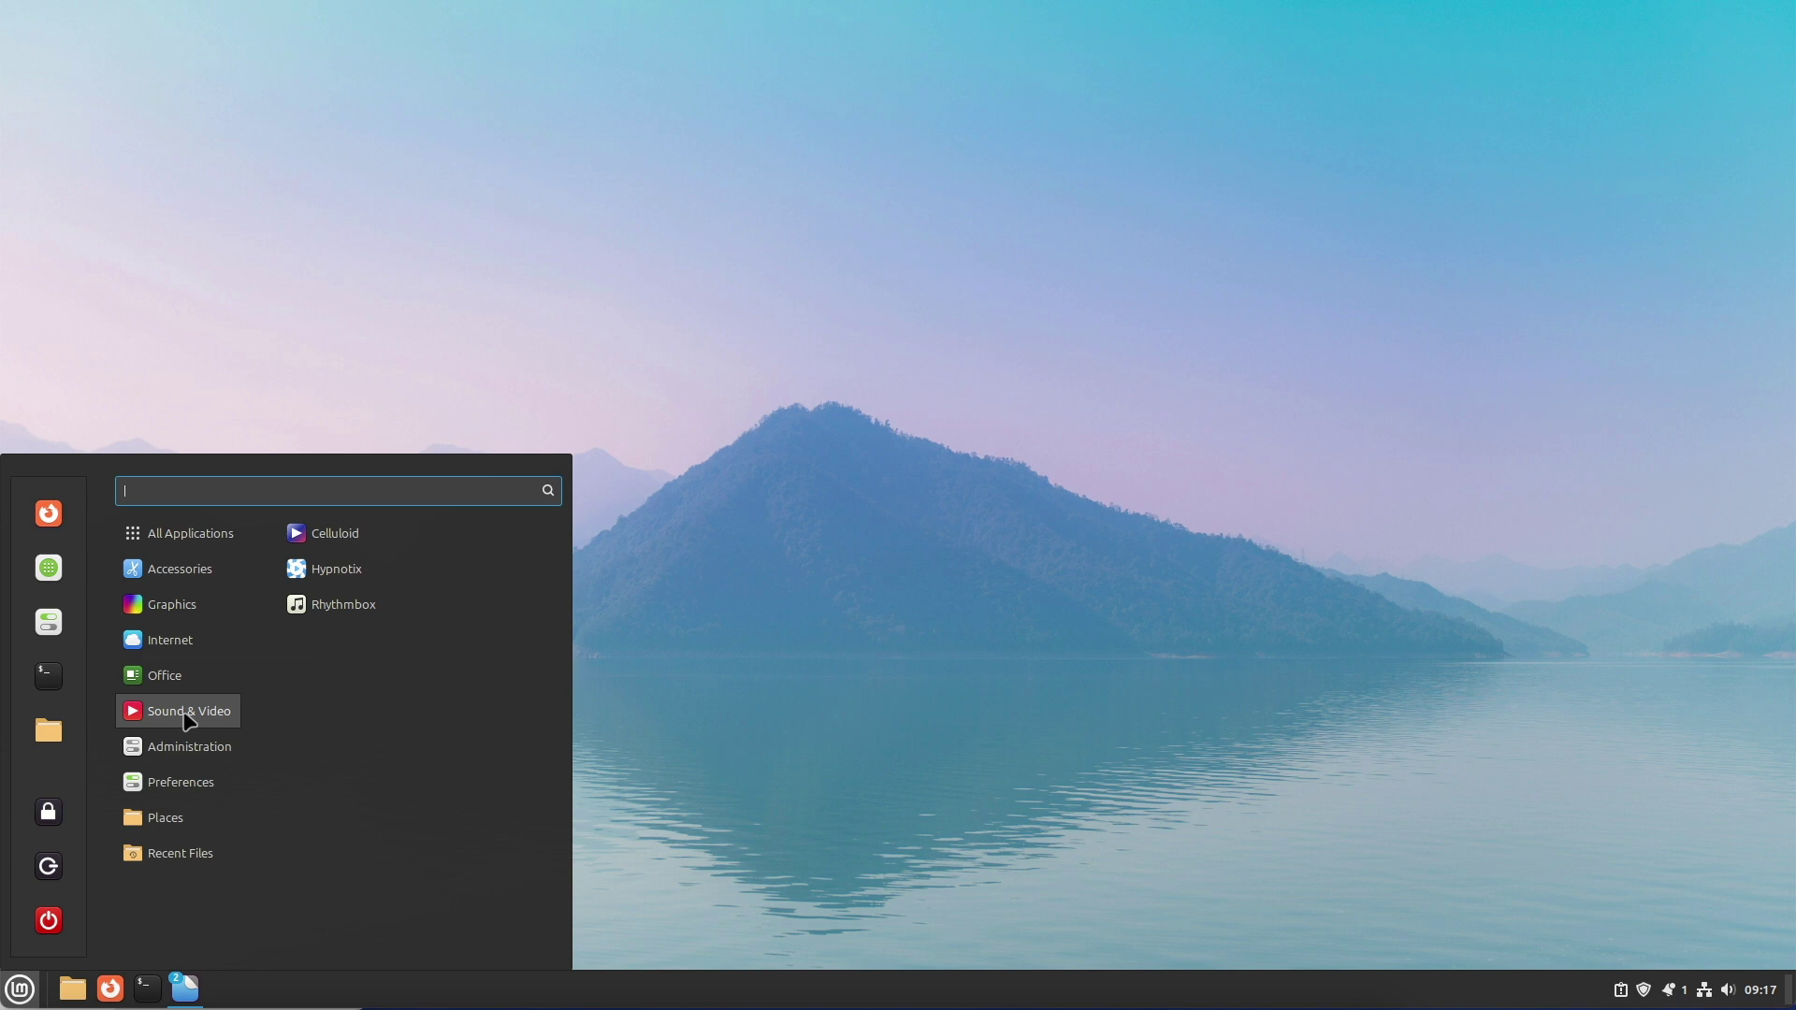
pyautogui.moveTo(187, 786)
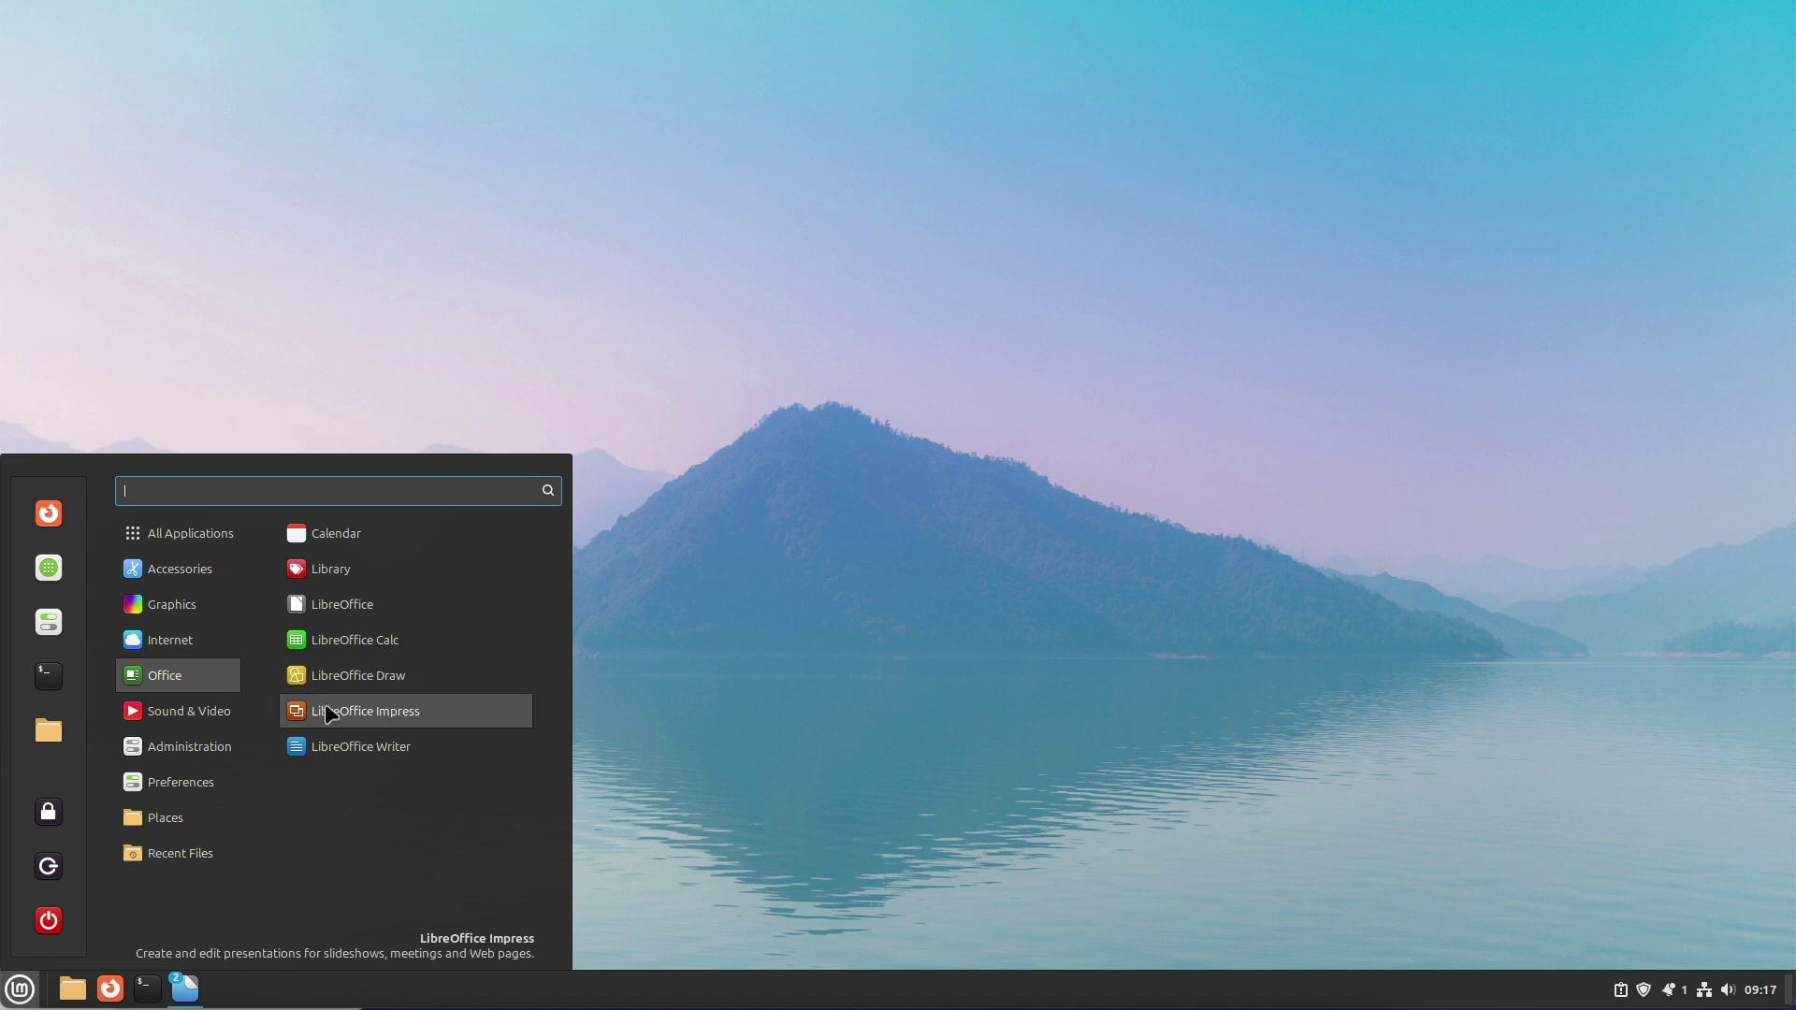
pyautogui.click(329, 748)
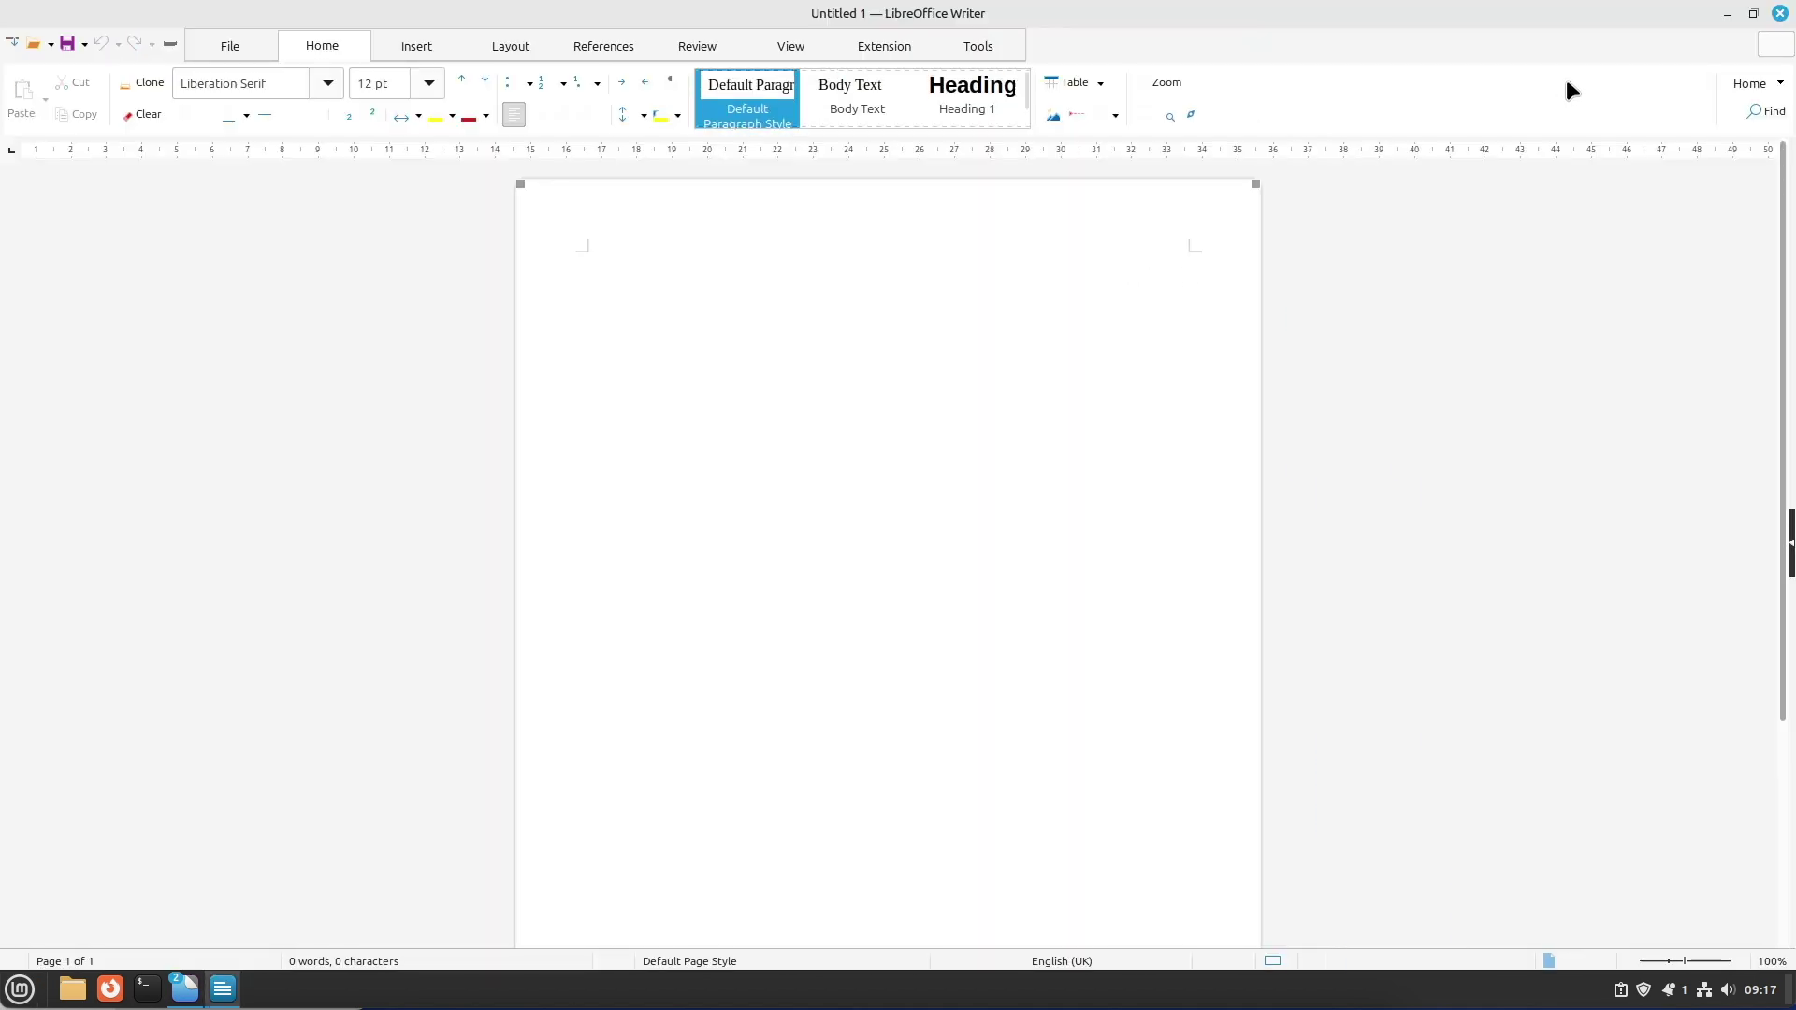
# Check About LibreOffice (version 24.2.4.2), dismiss it, and close Writer
pyautogui.click(1776, 47)
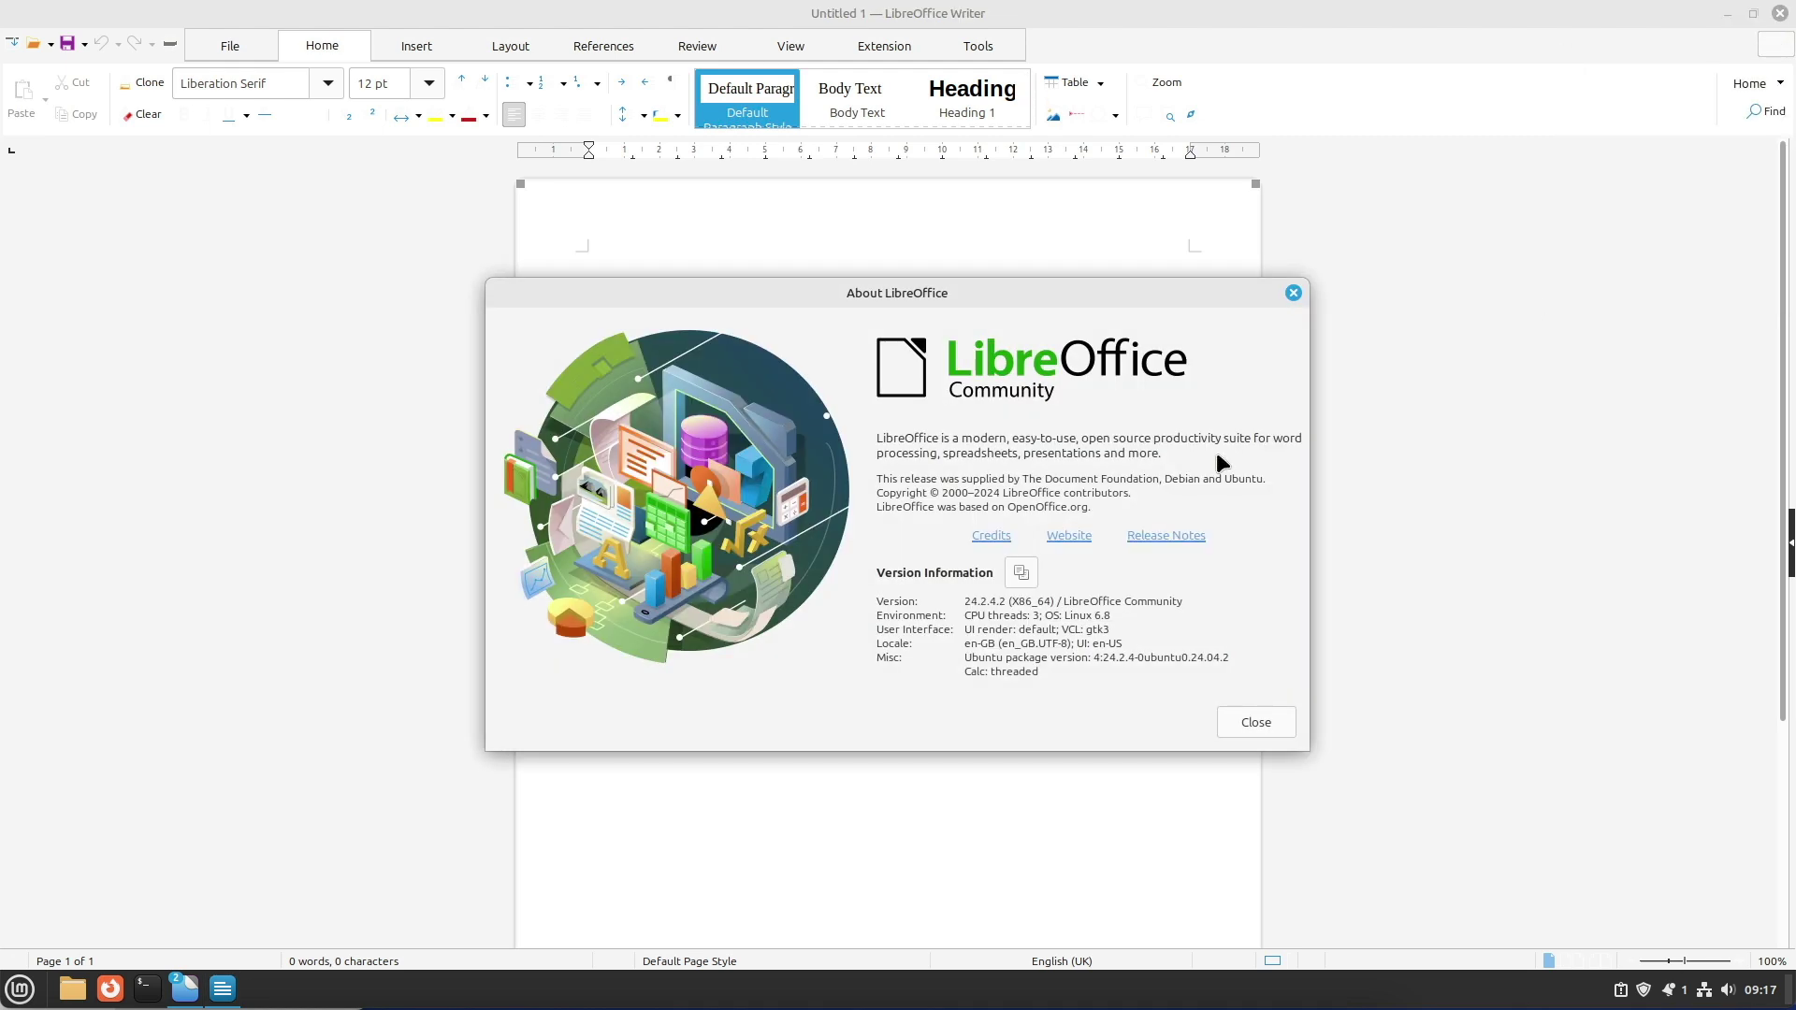
pyautogui.click(1294, 293)
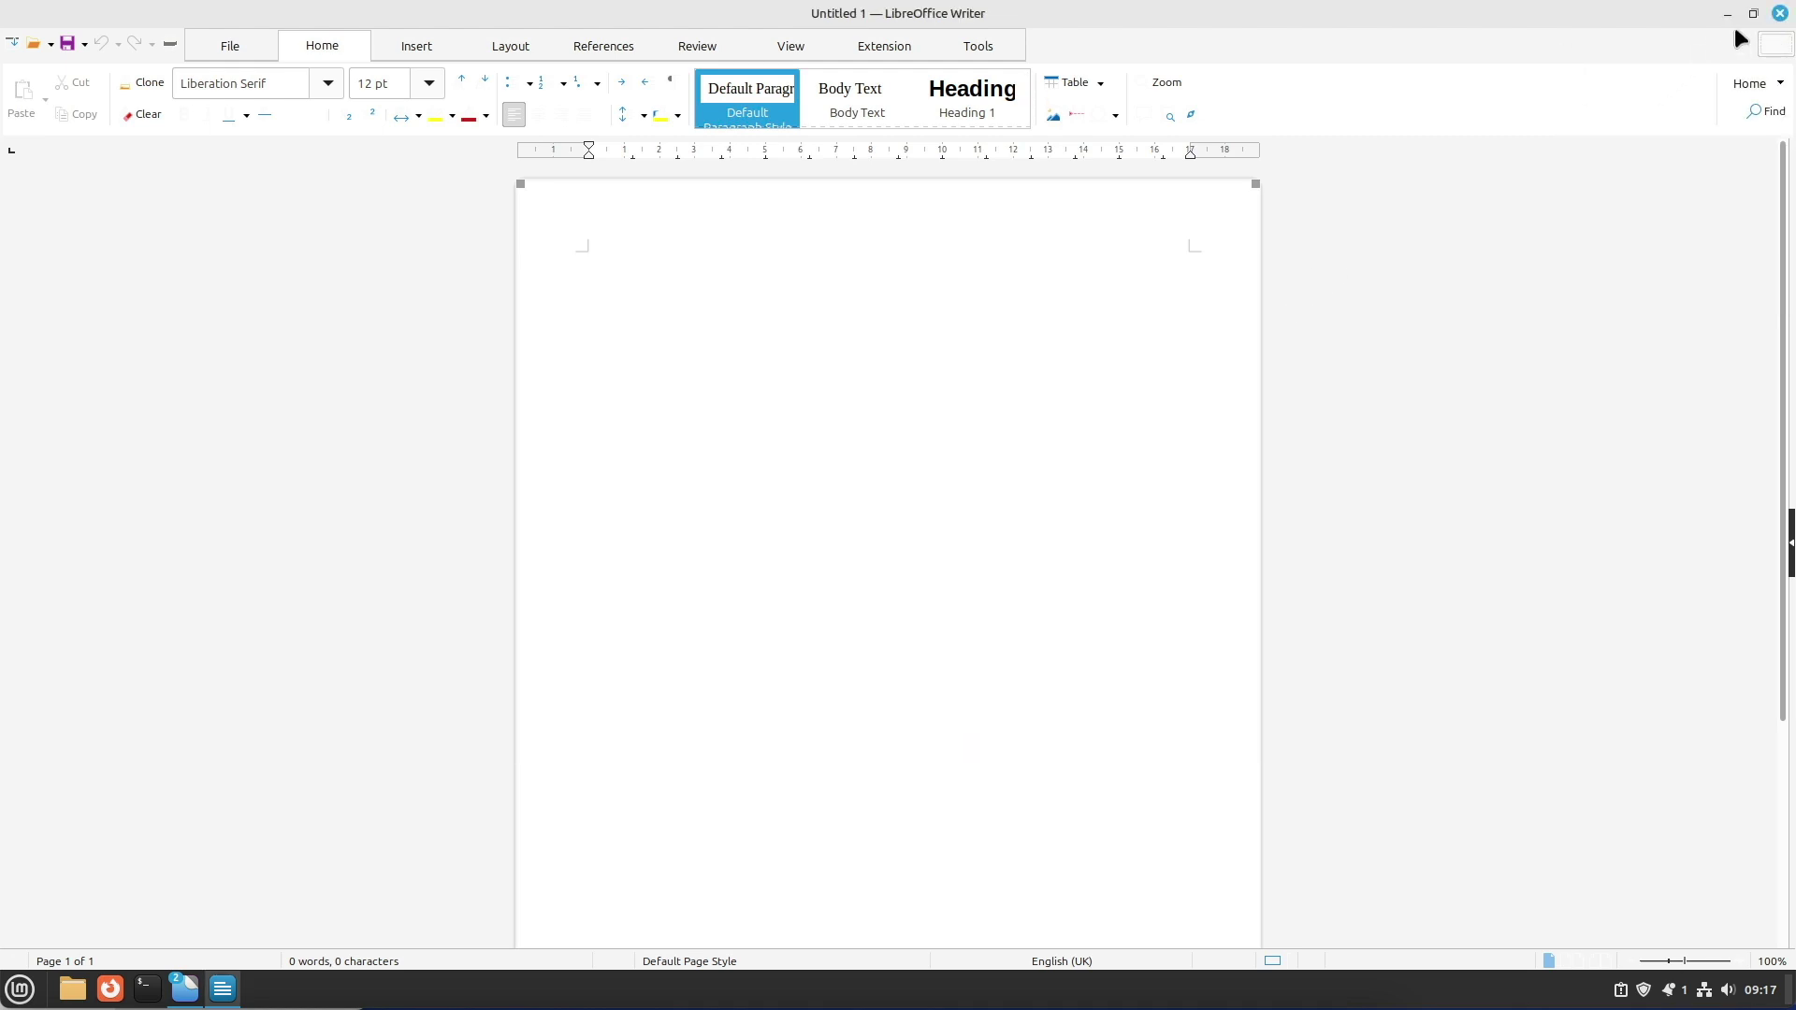
pyautogui.click(1779, 14)
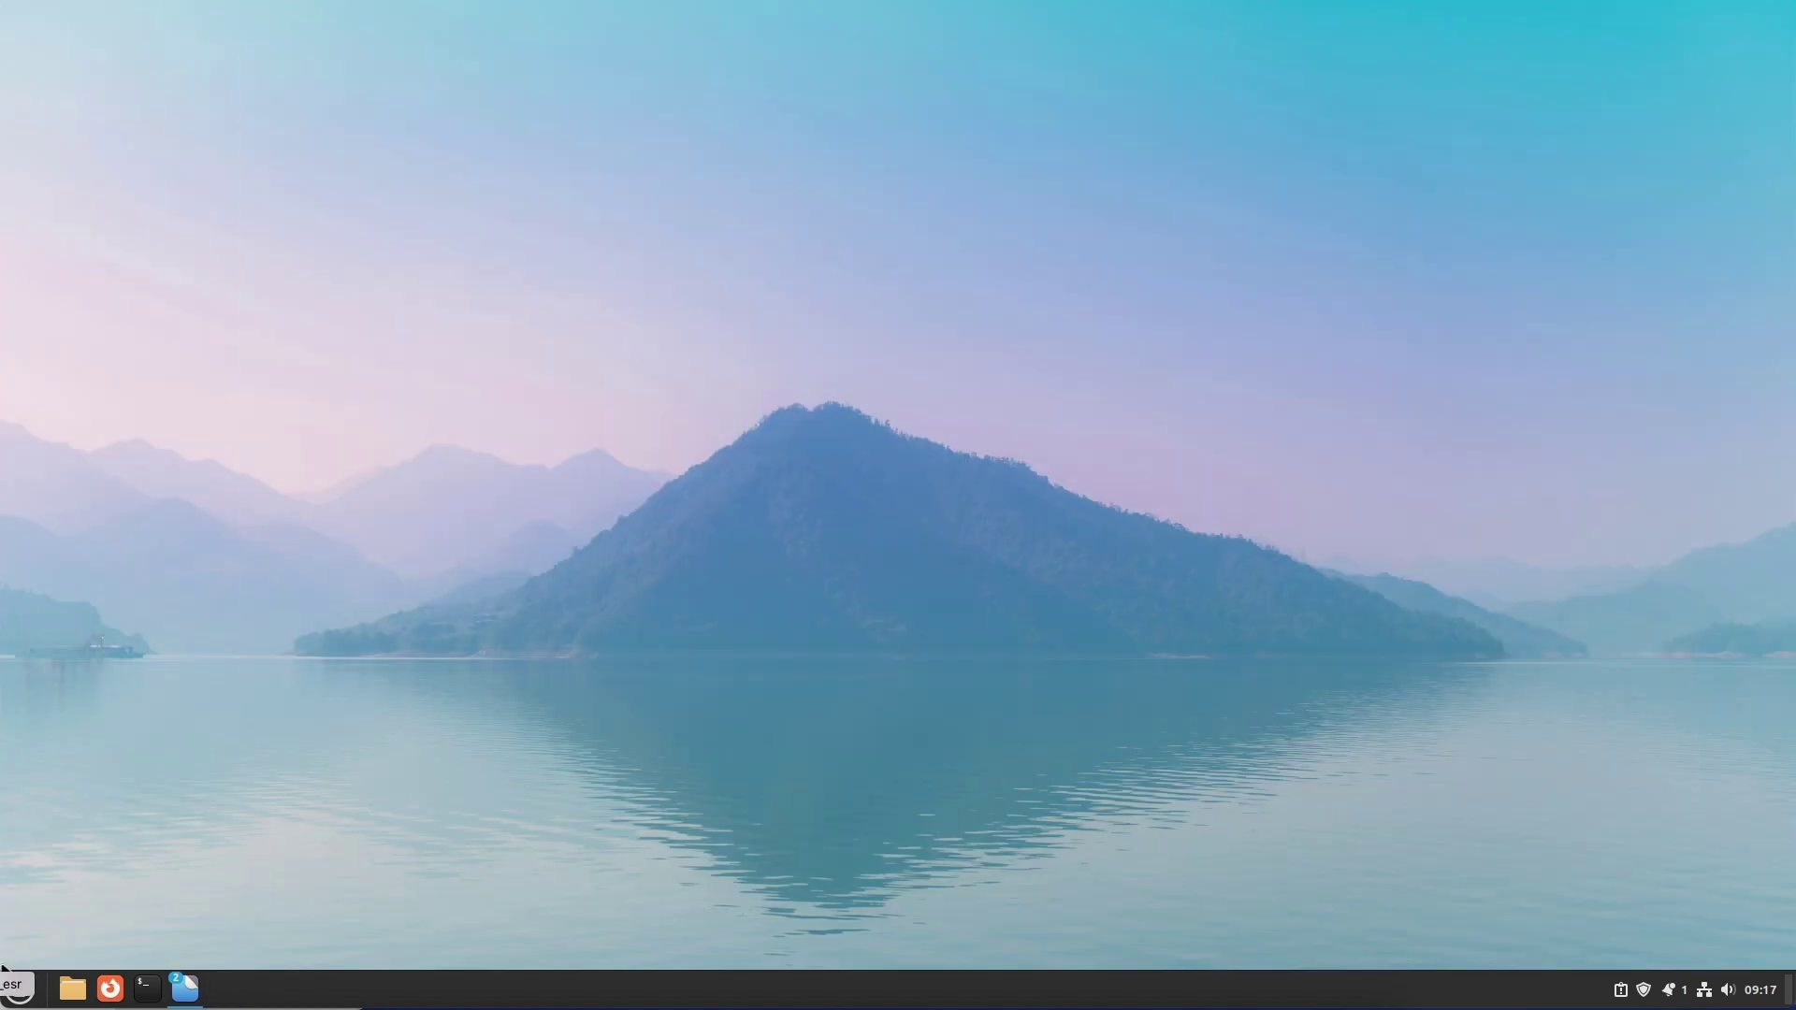
# Drag the Mint menu's top-right corner outward to enlarge it, then dismiss the menu
pyautogui.click(20, 988)
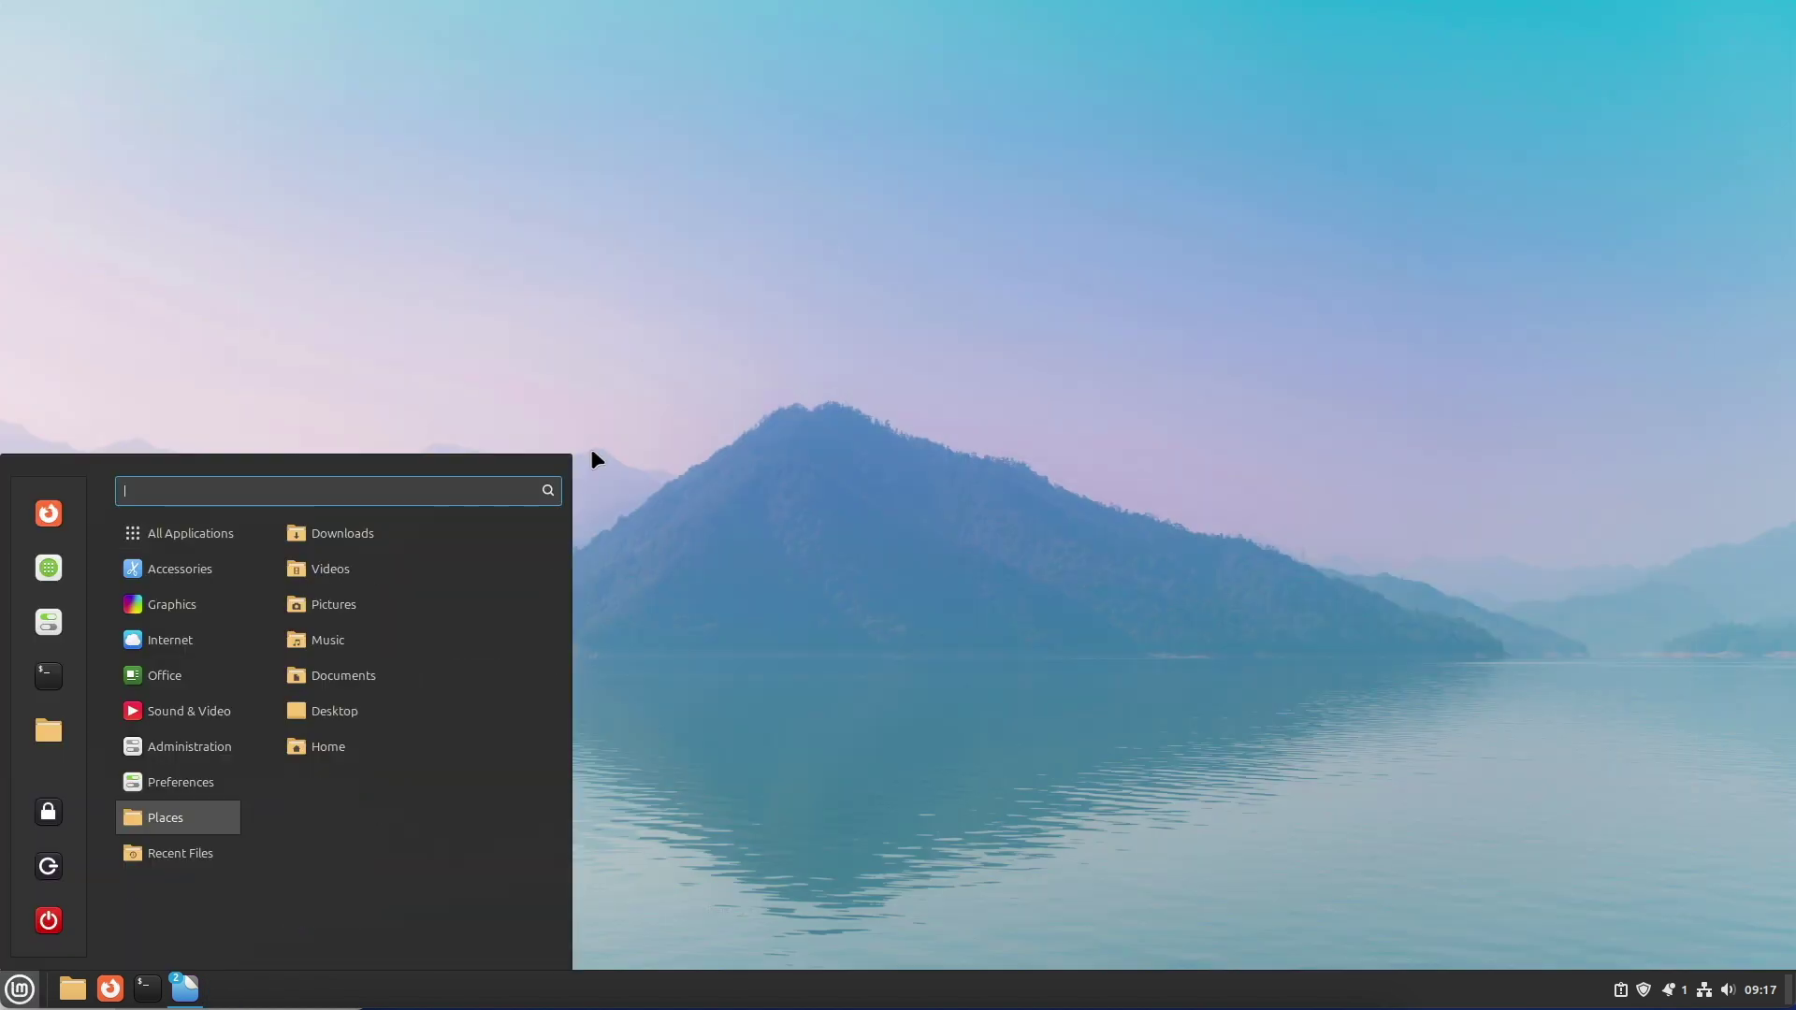
pyautogui.moveTo(557, 466); pyautogui.dragTo(643, 520)
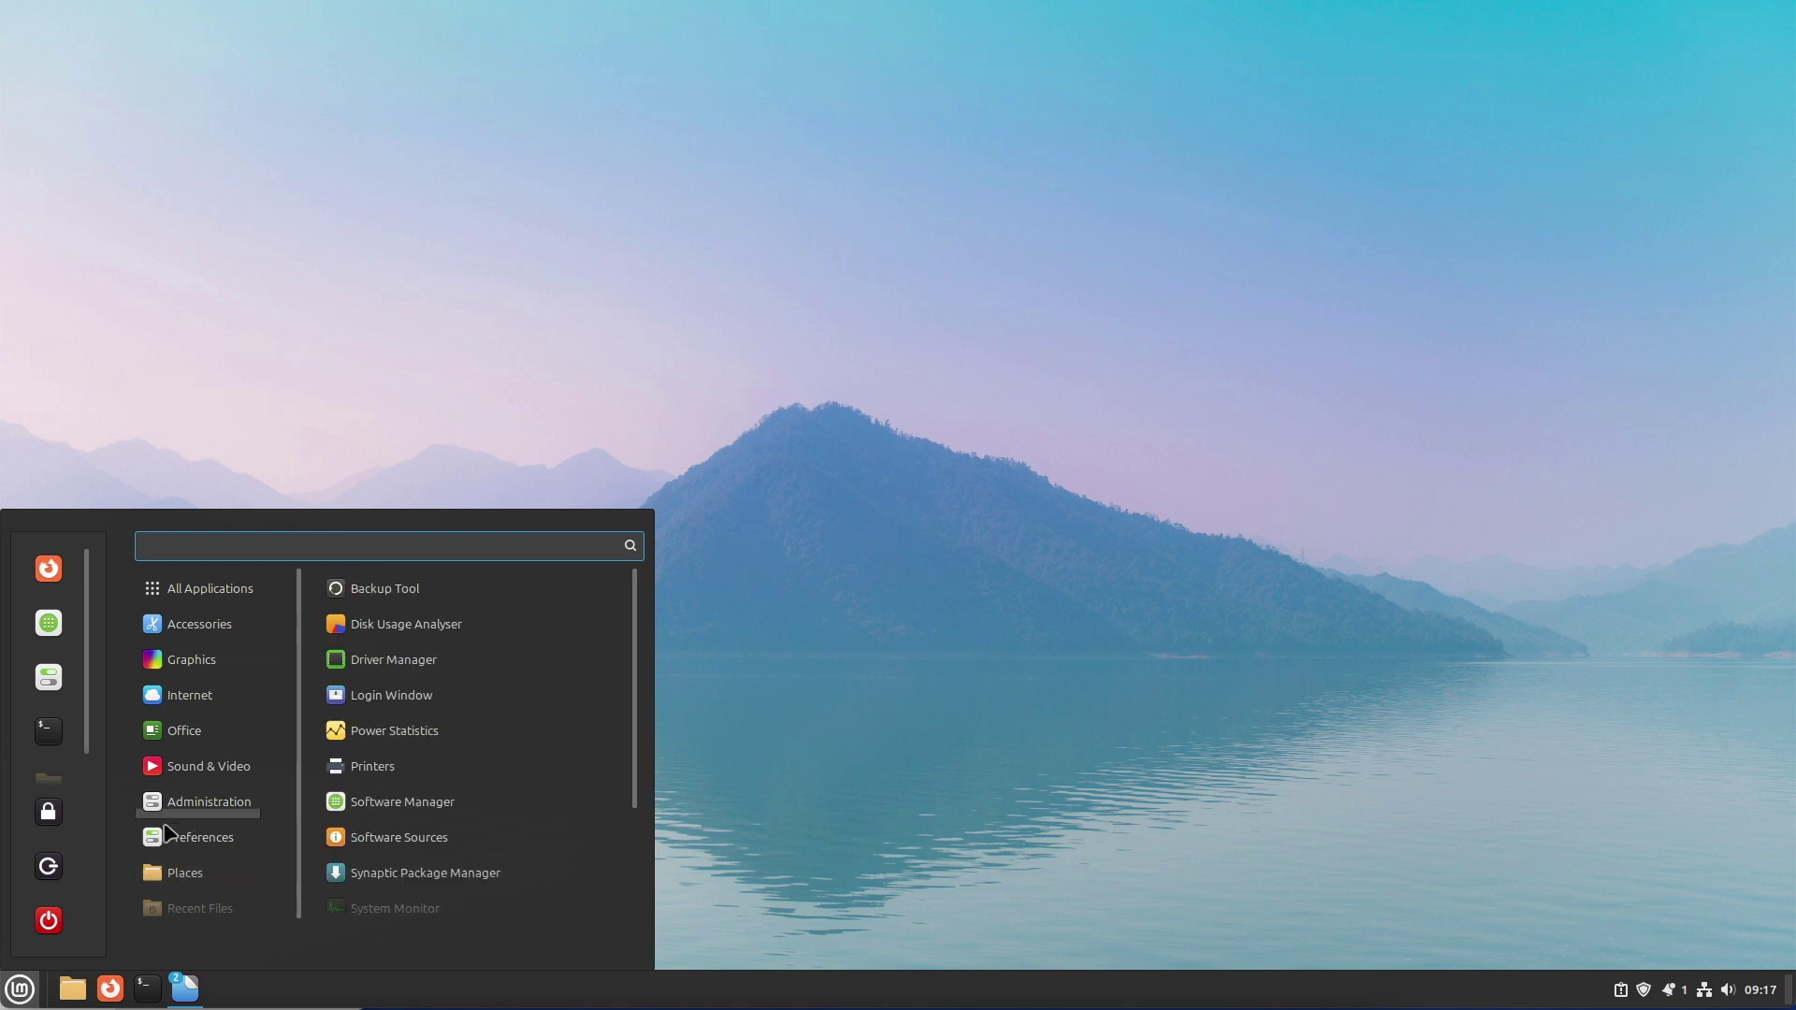
pyautogui.click(839, 654)
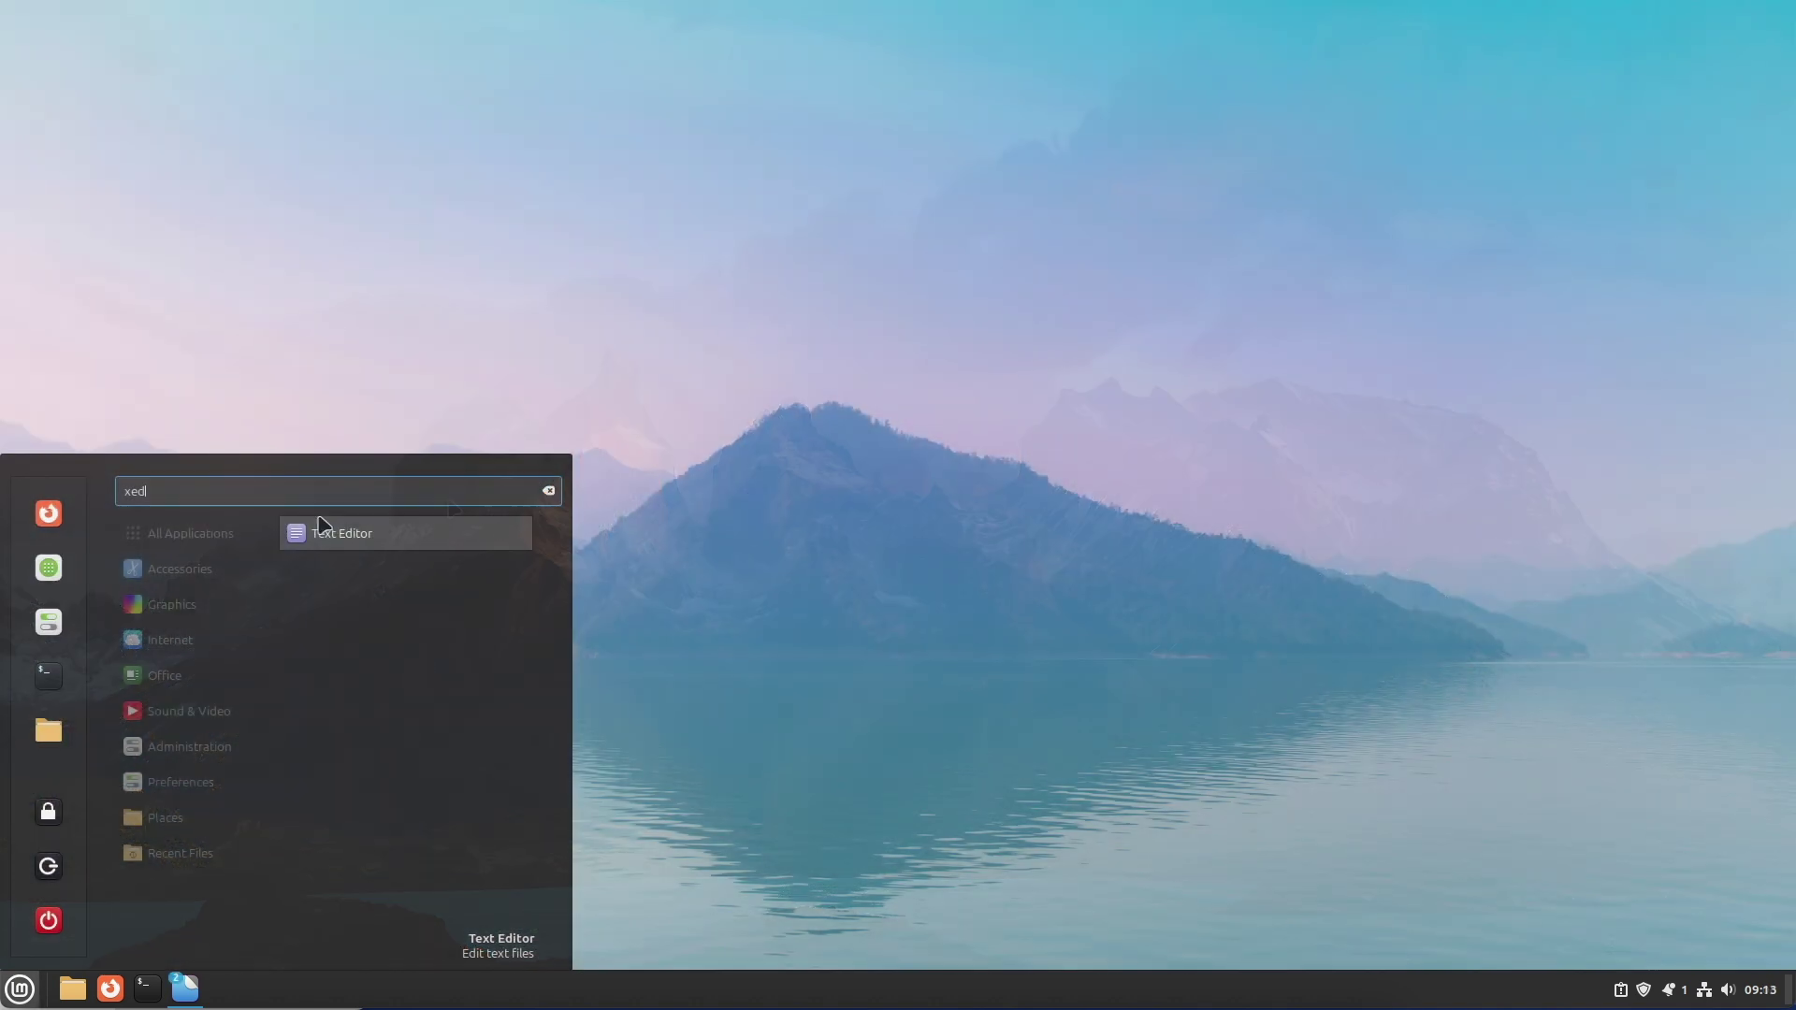
# Launch Text Editor from the search results and show its Help > About information
pyautogui.click(320, 526)
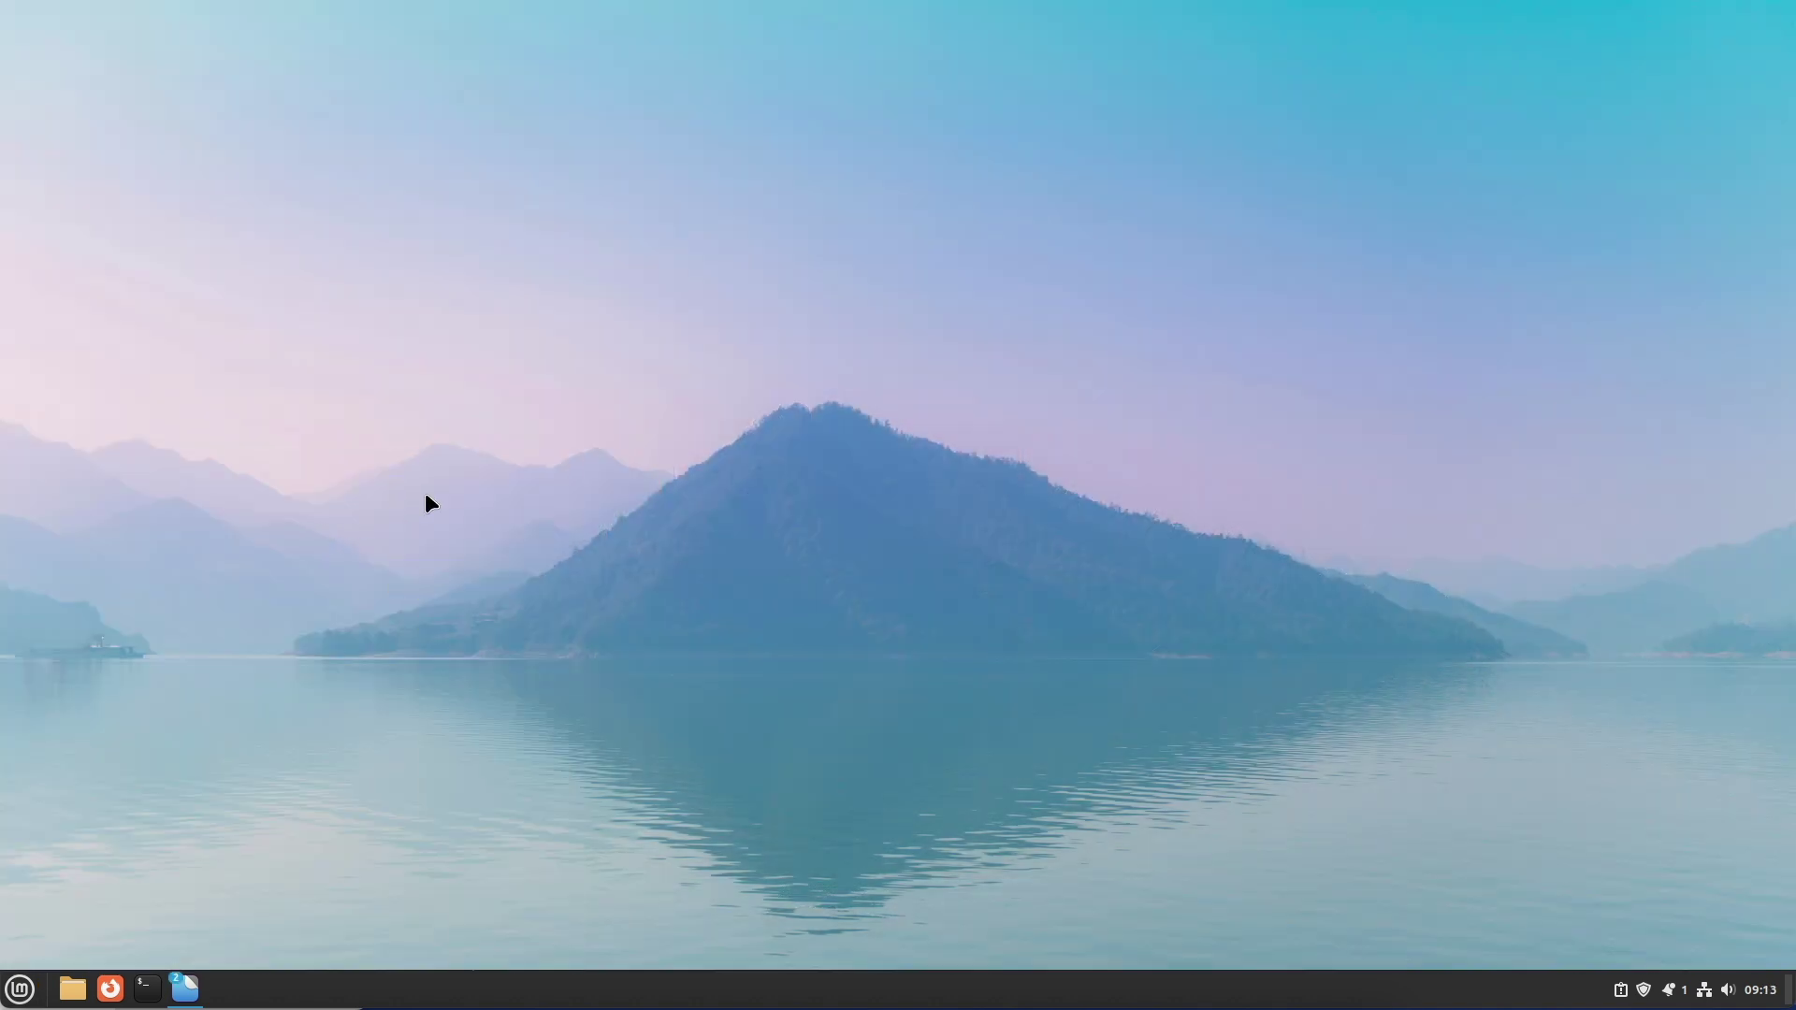
pyautogui.click(596, 197)
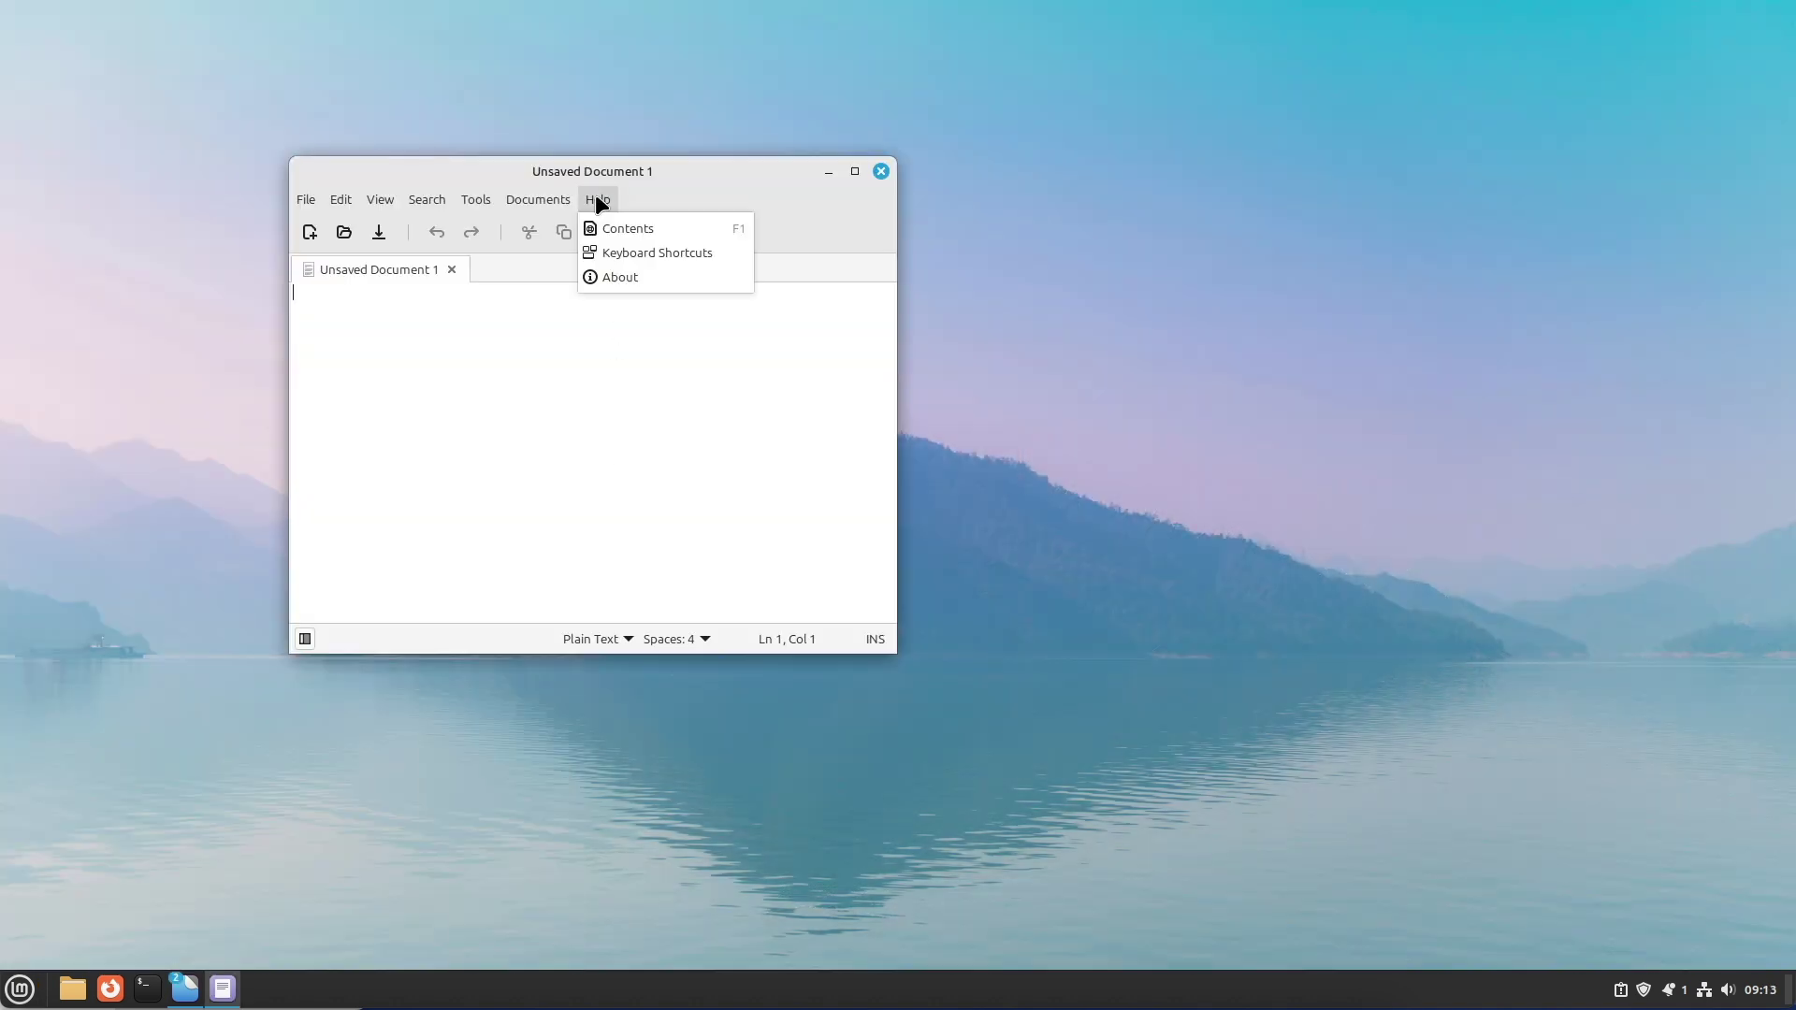
pyautogui.click(617, 277)
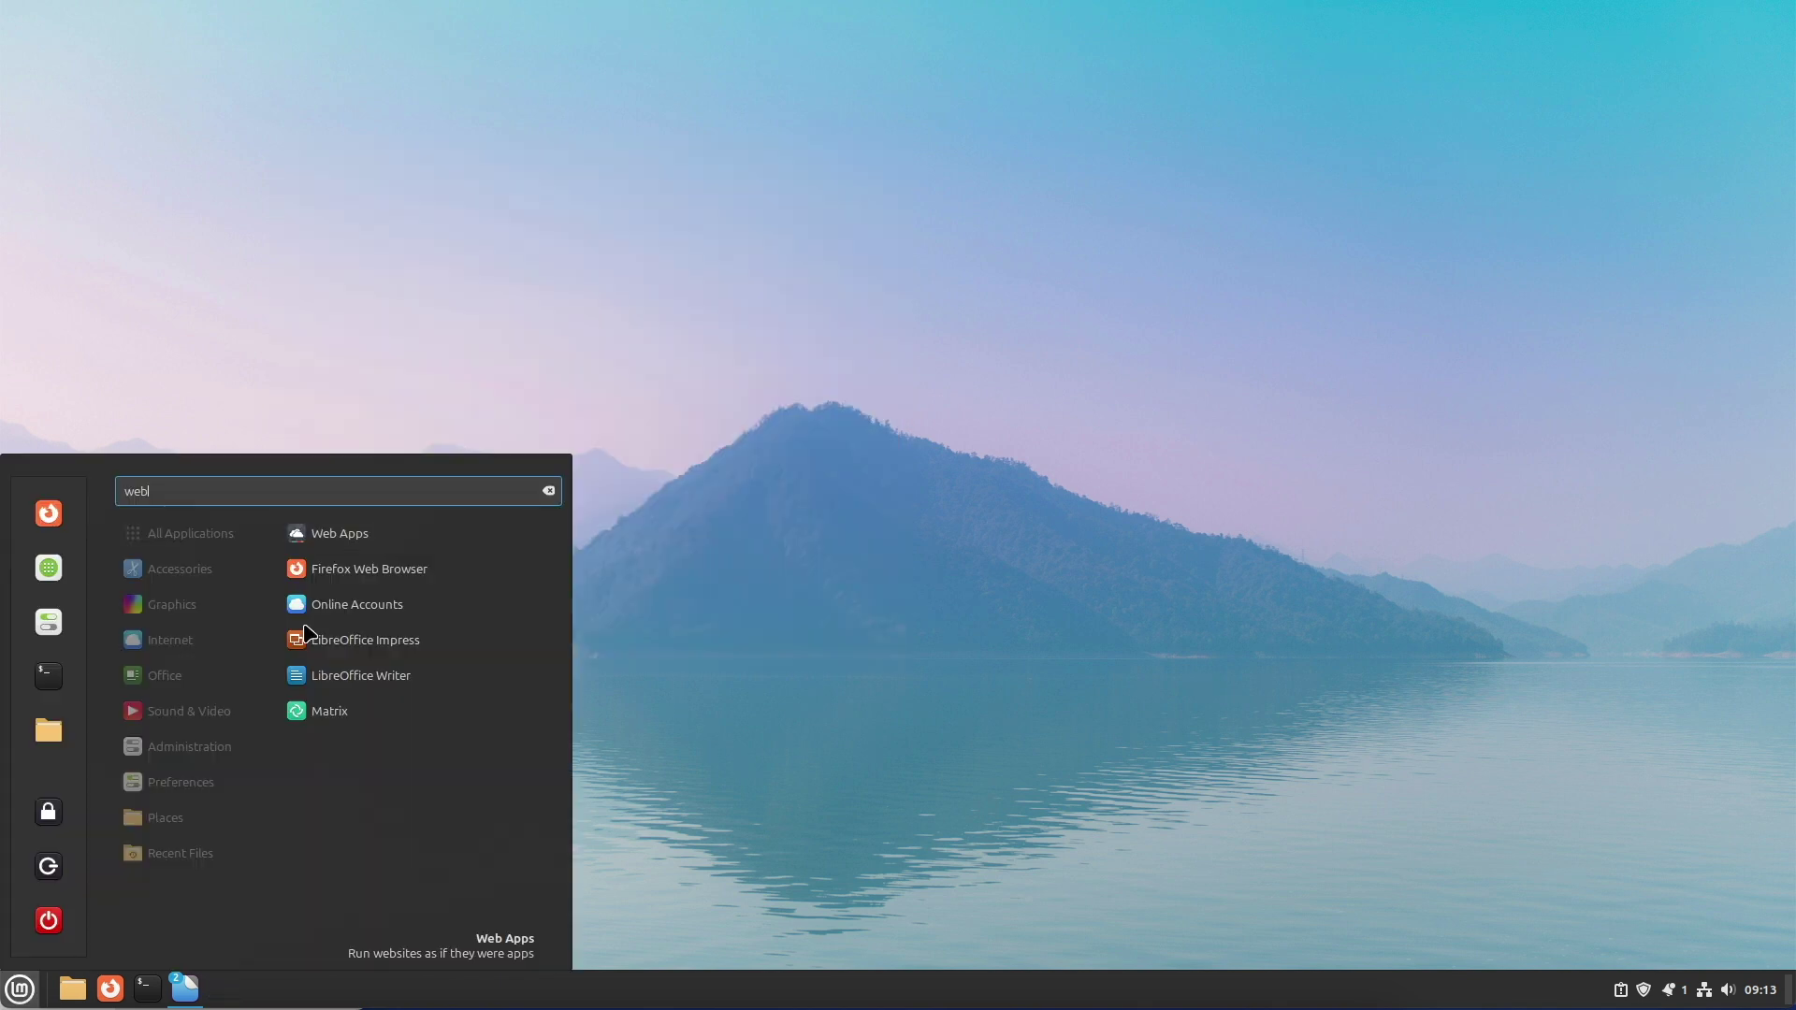
# Open and close Web Apps, then start and cancel a Microsoft Personal account in Online Accounts
pyautogui.click(351, 540)
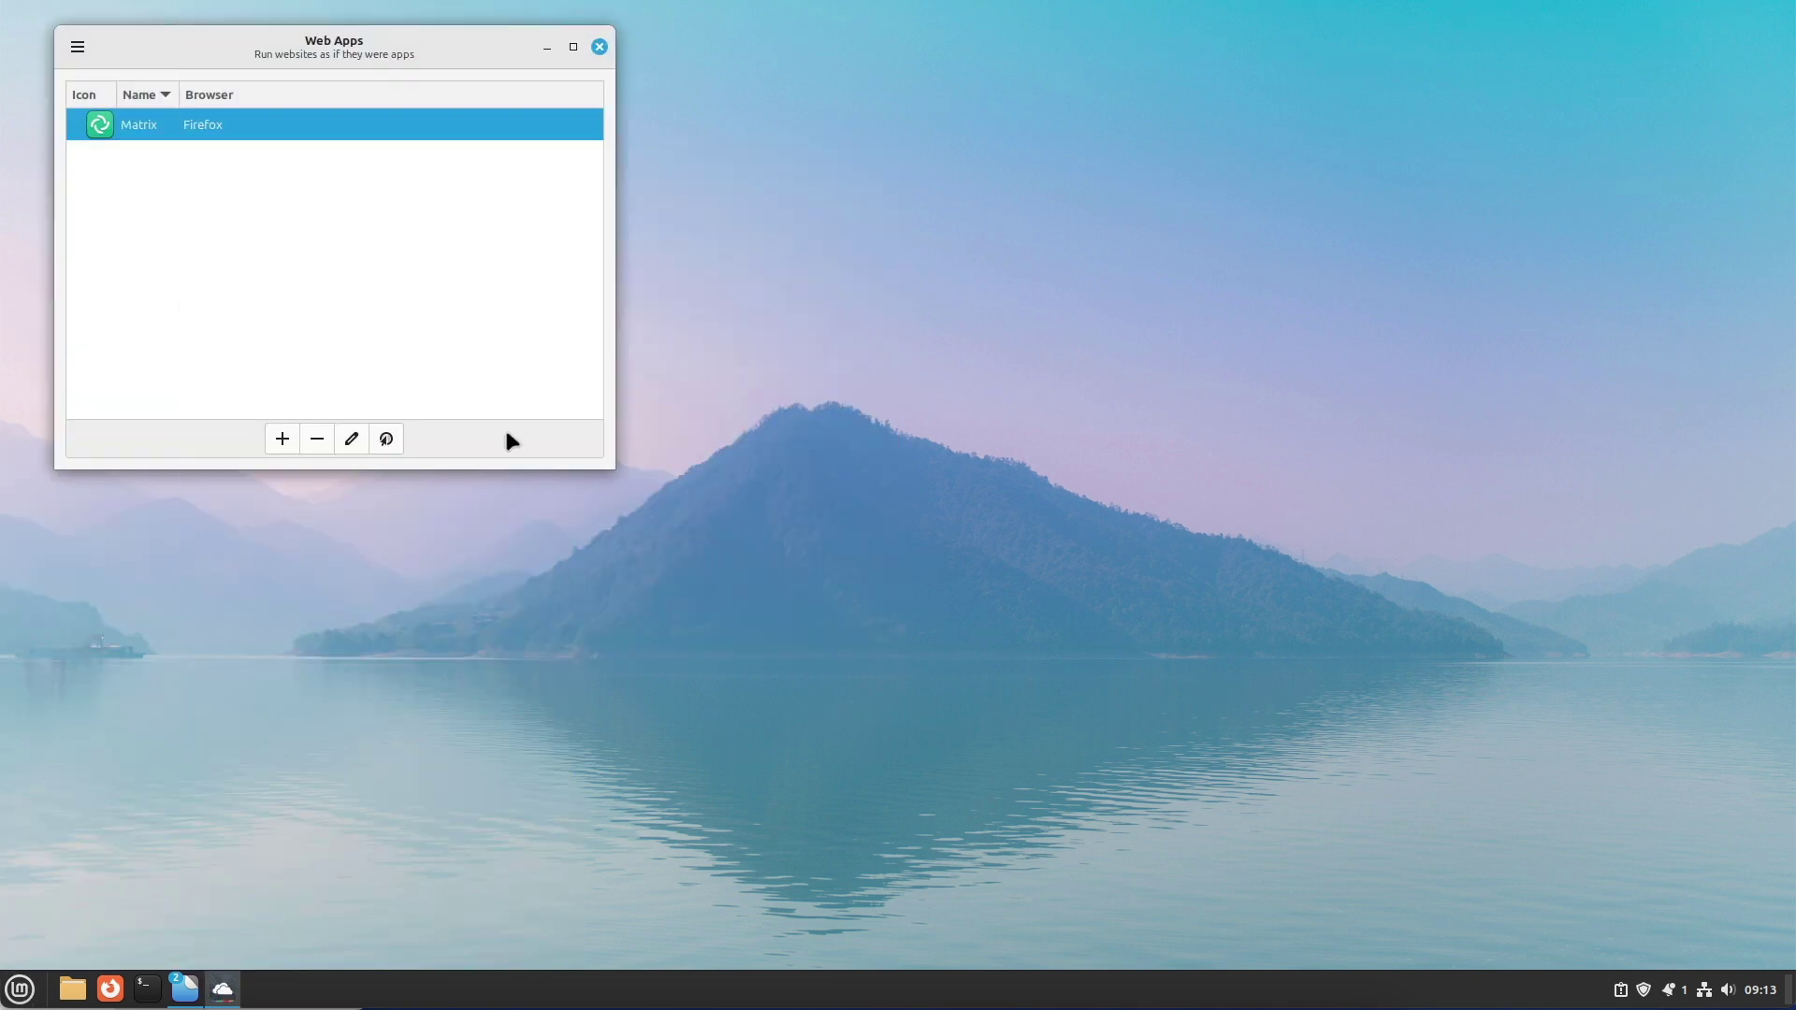
pyautogui.click(596, 46)
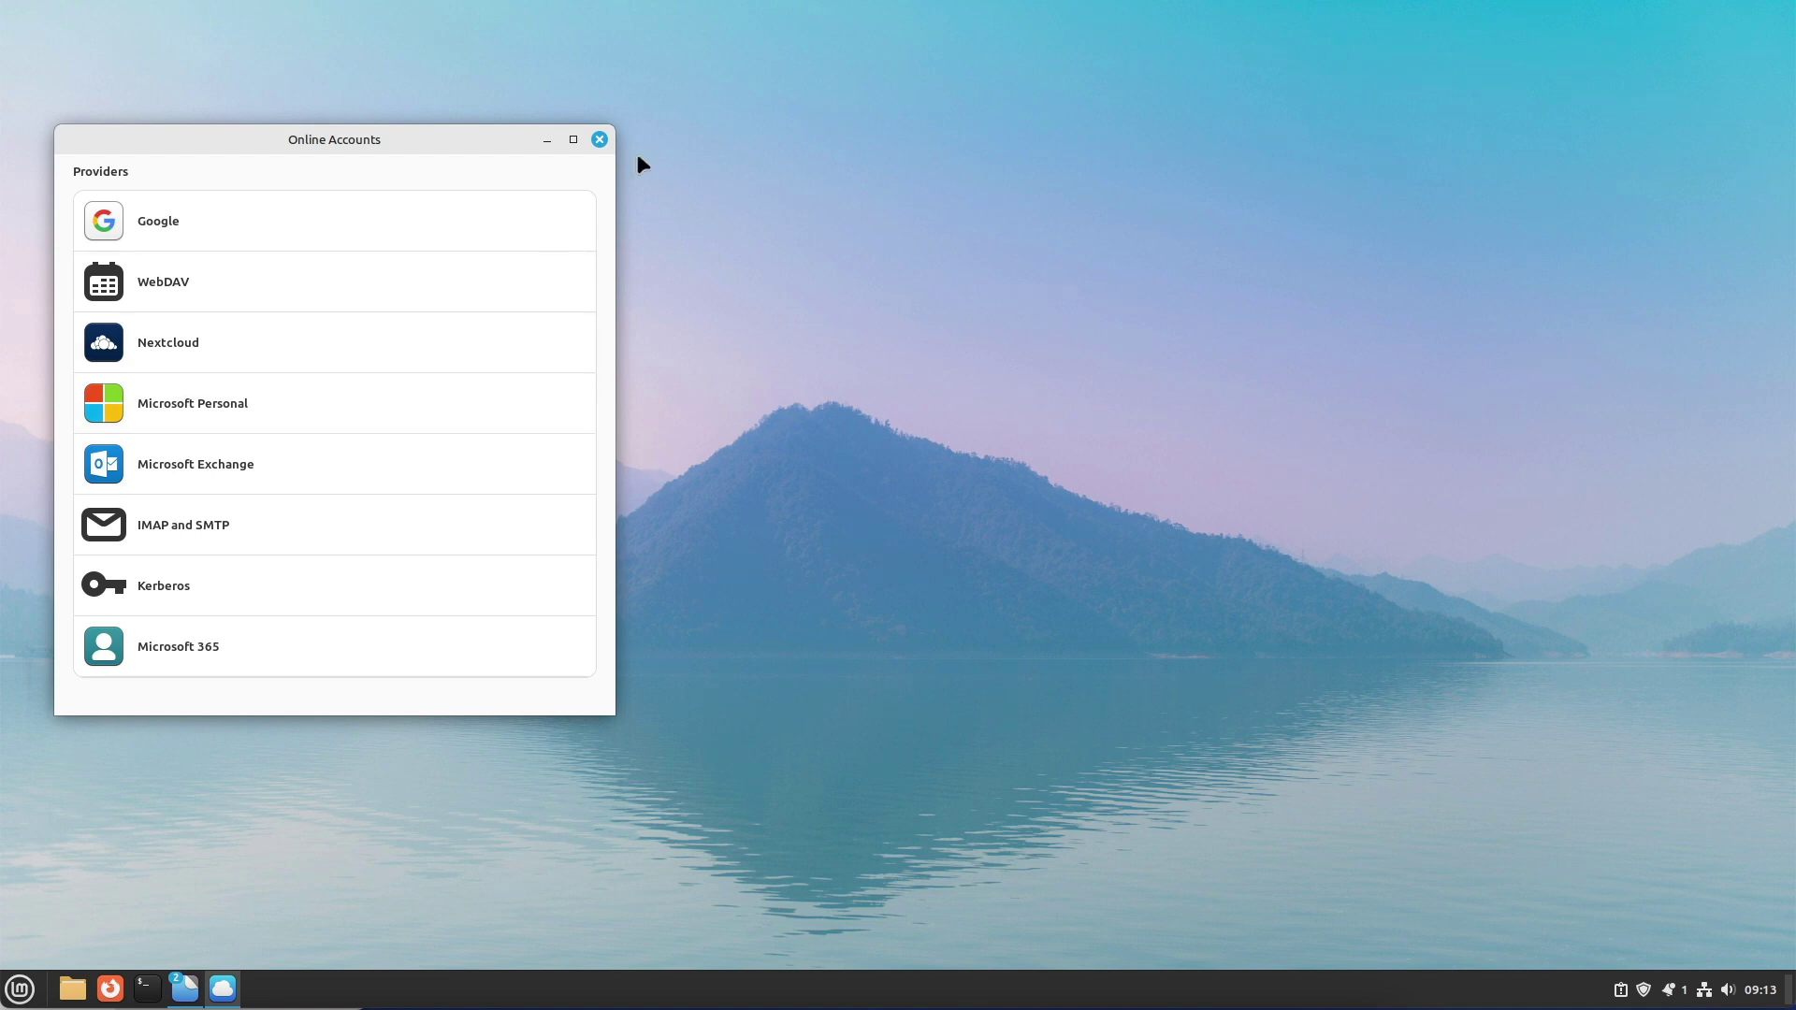
pyautogui.click(375, 397)
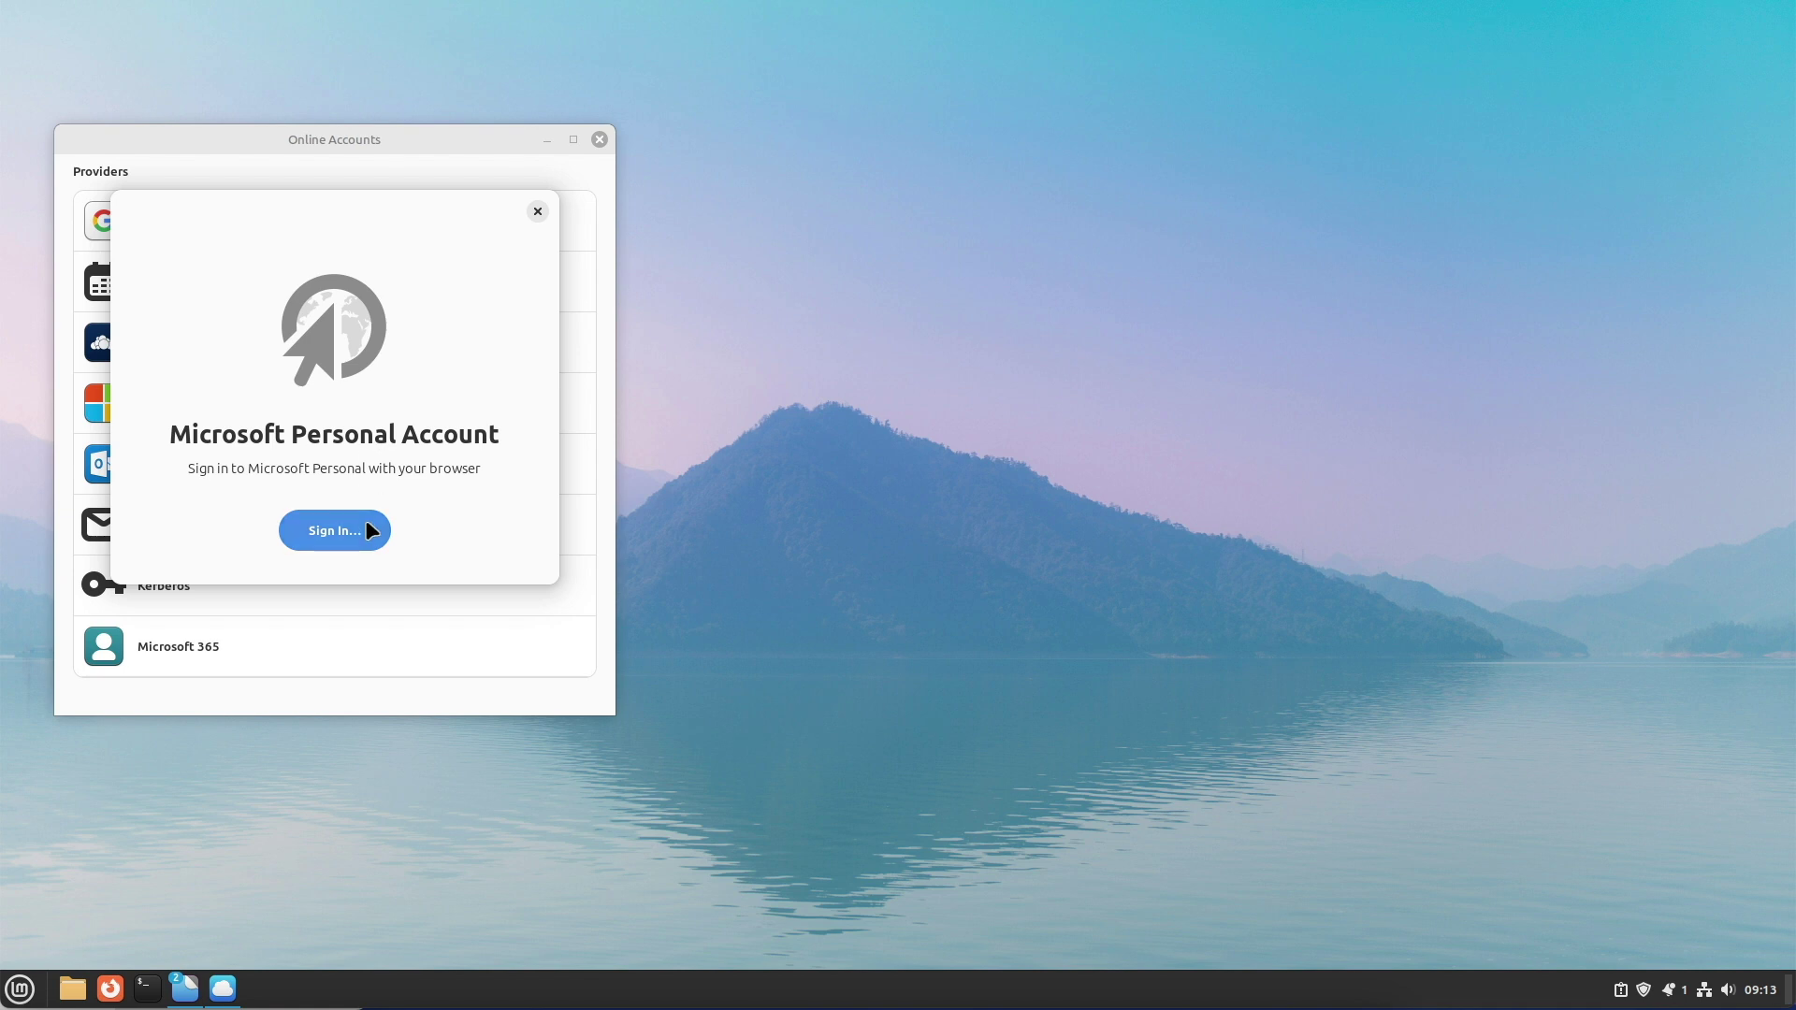
pyautogui.click(538, 213)
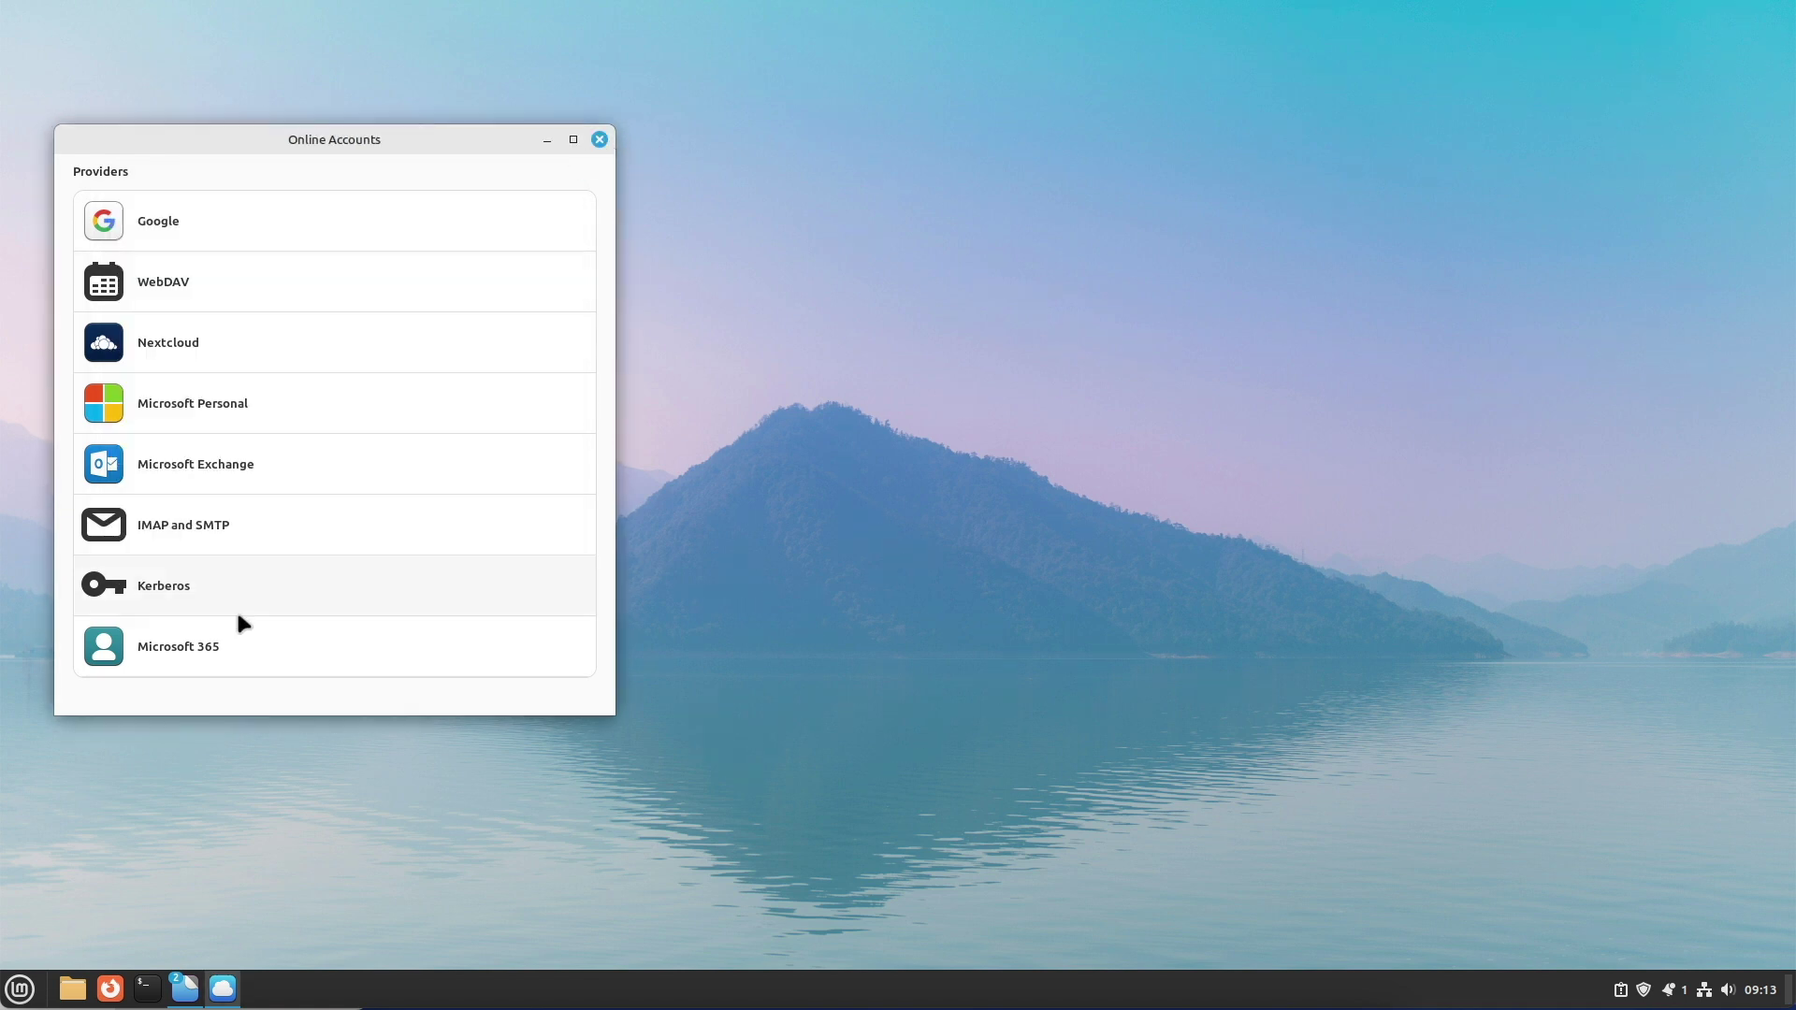
# Open the WebDAV account form, then launch Xed via 'xed', view its About box, and close it
pyautogui.click(159, 282)
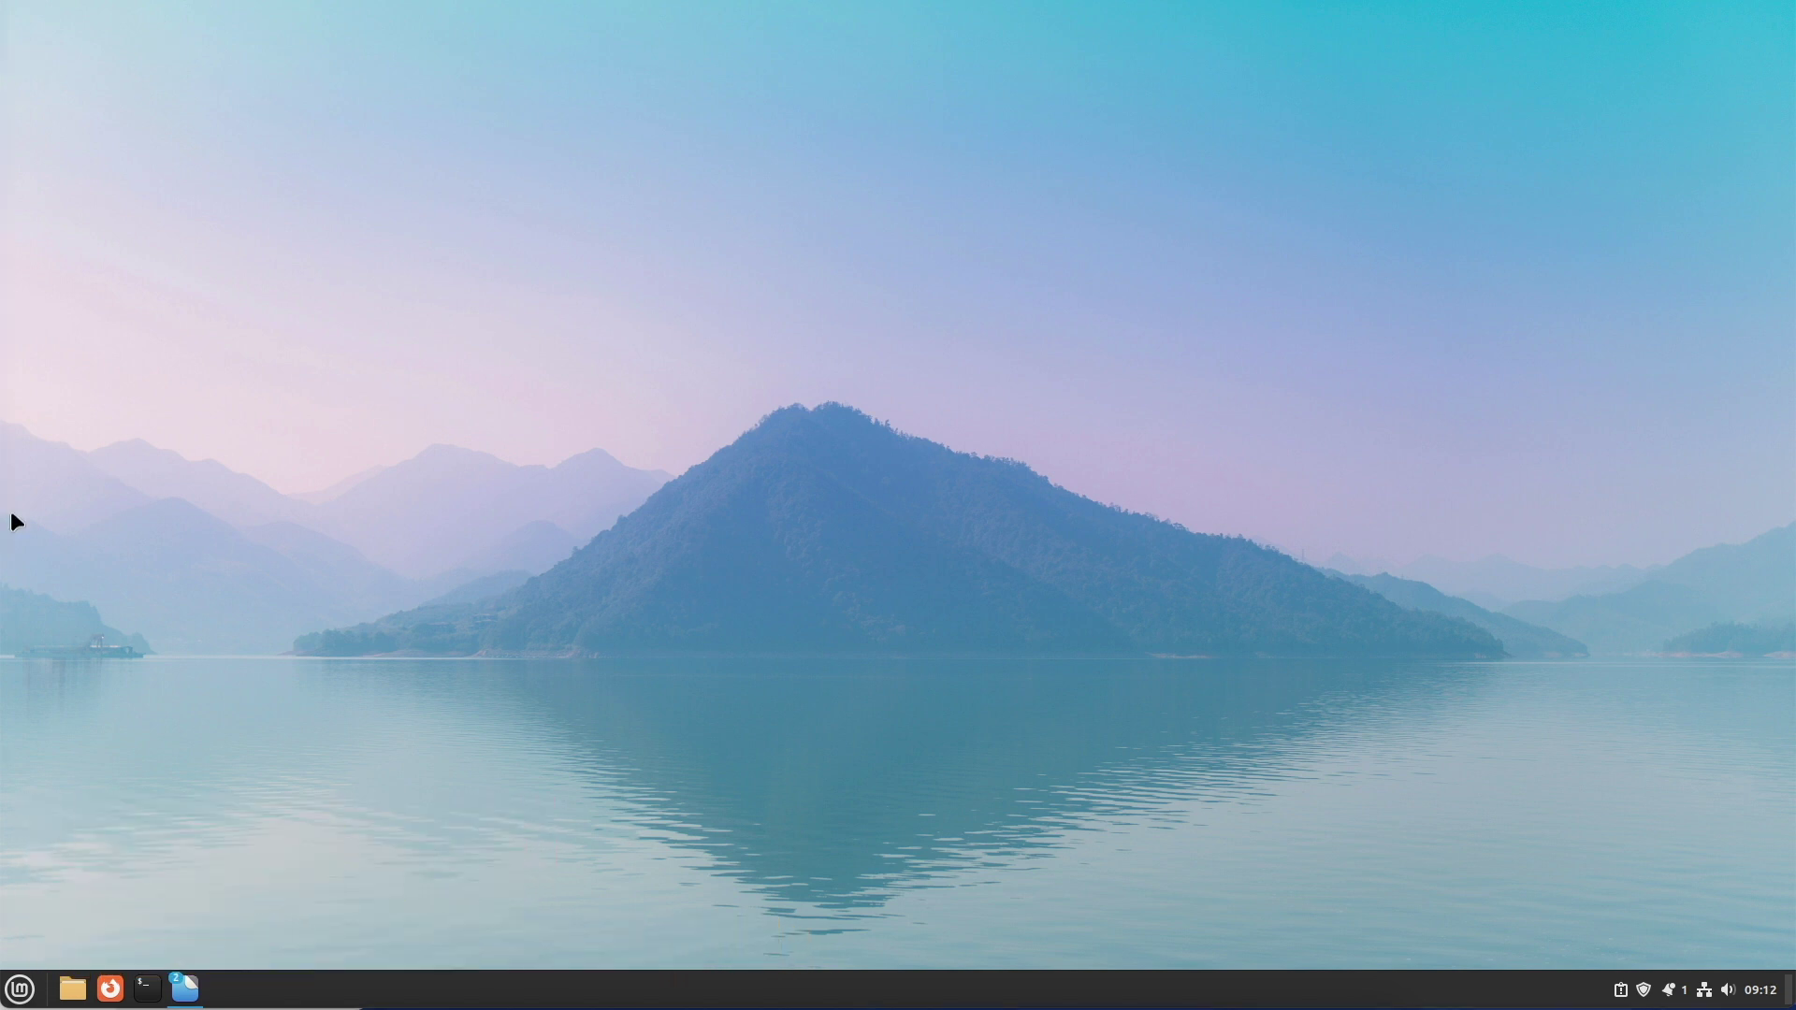
pyautogui.click(16, 988)
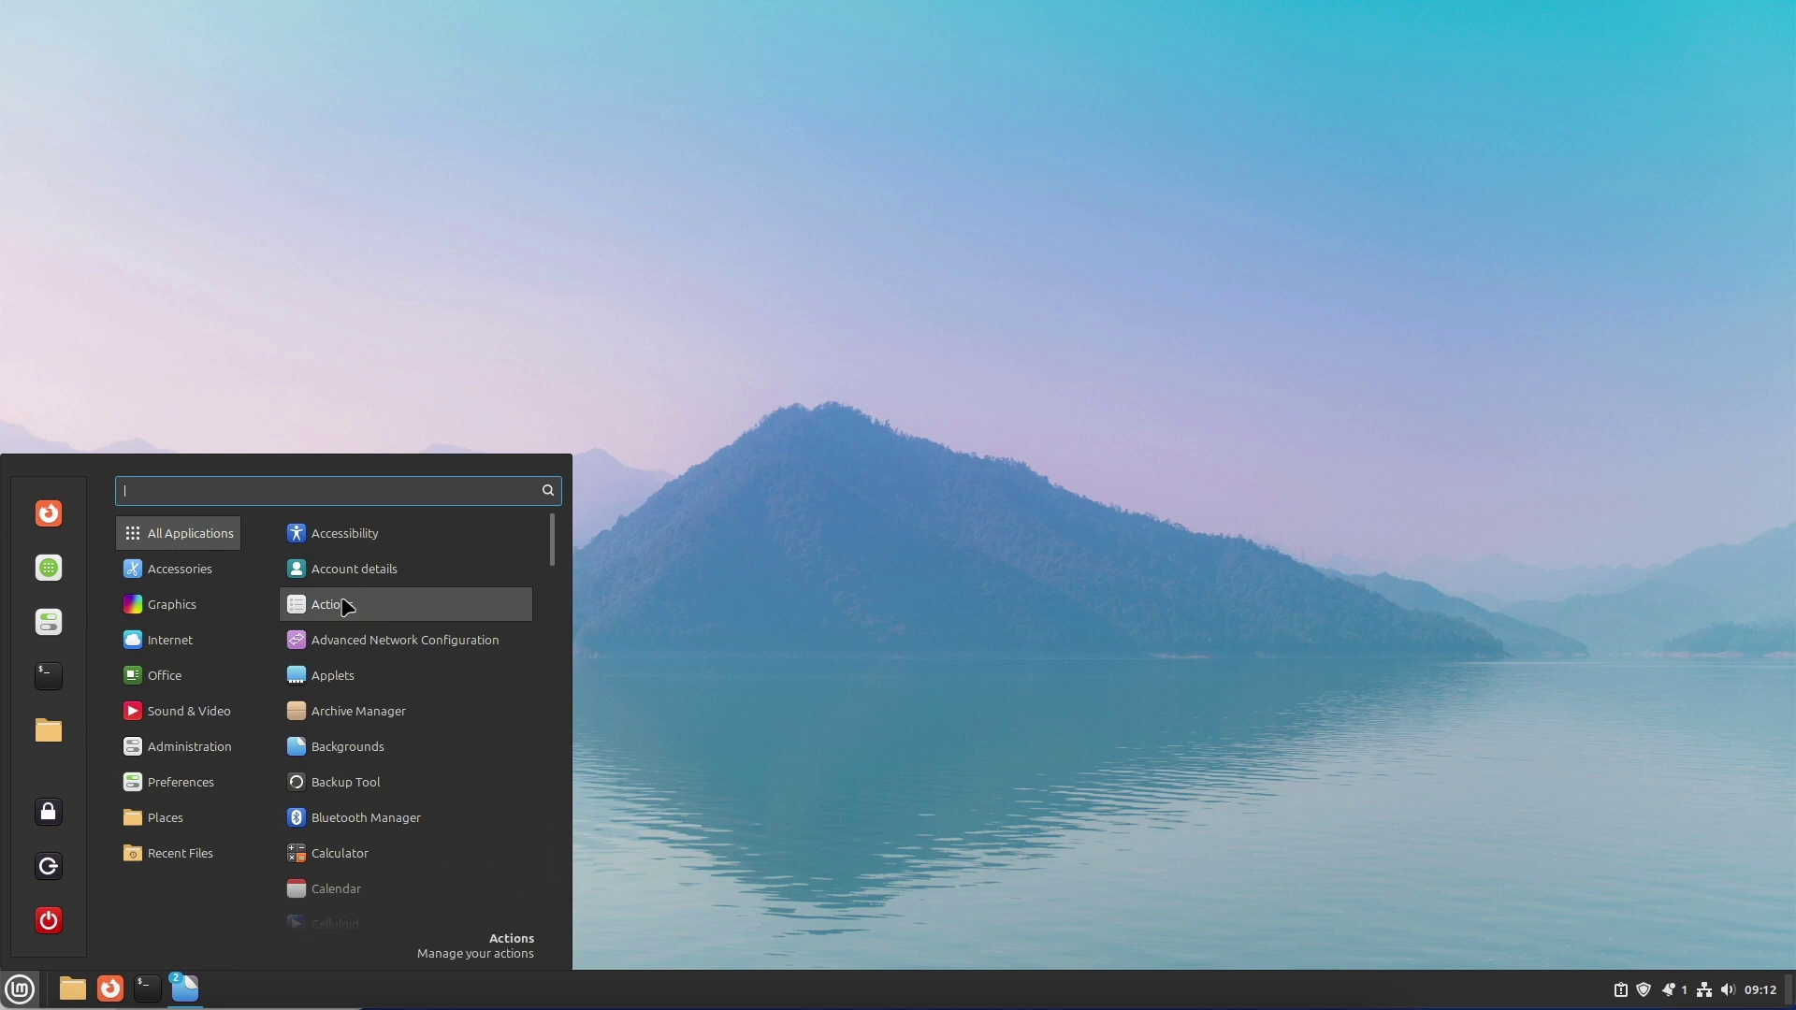
pyautogui.scroll(-10, 346, 606)
pyautogui.scroll(5, 321, 514)
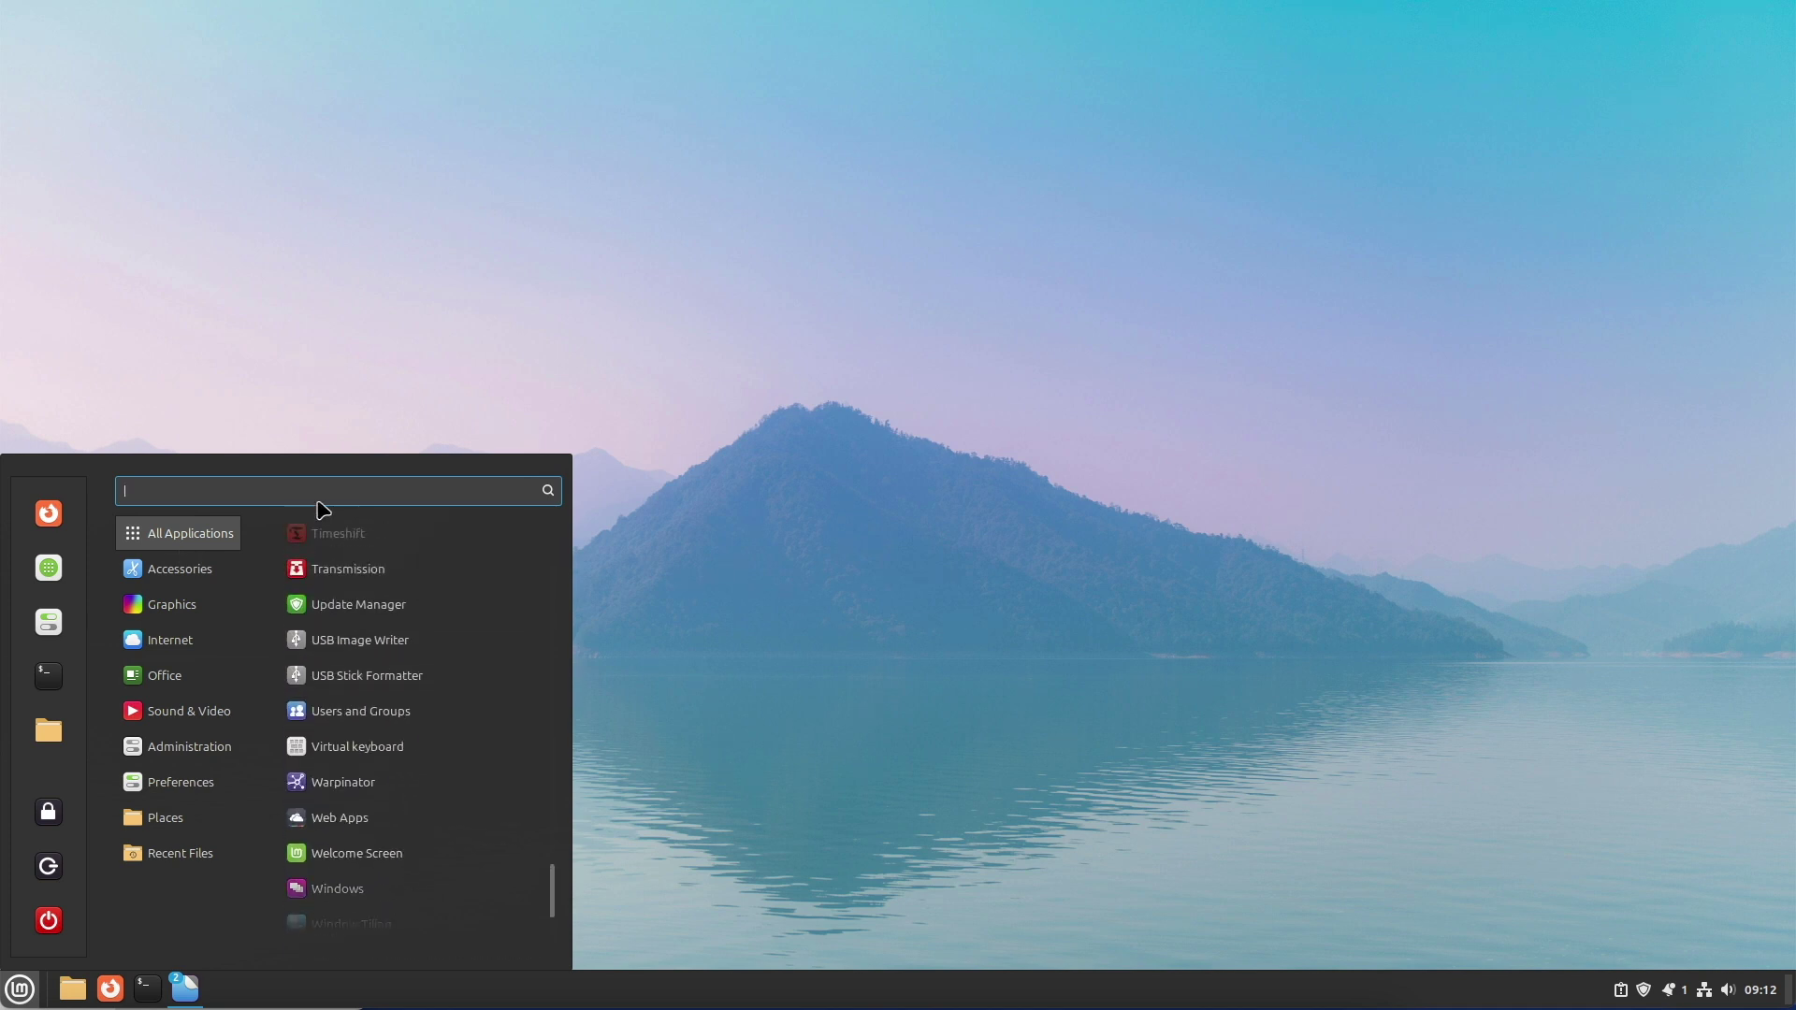
pyautogui.write('xed')
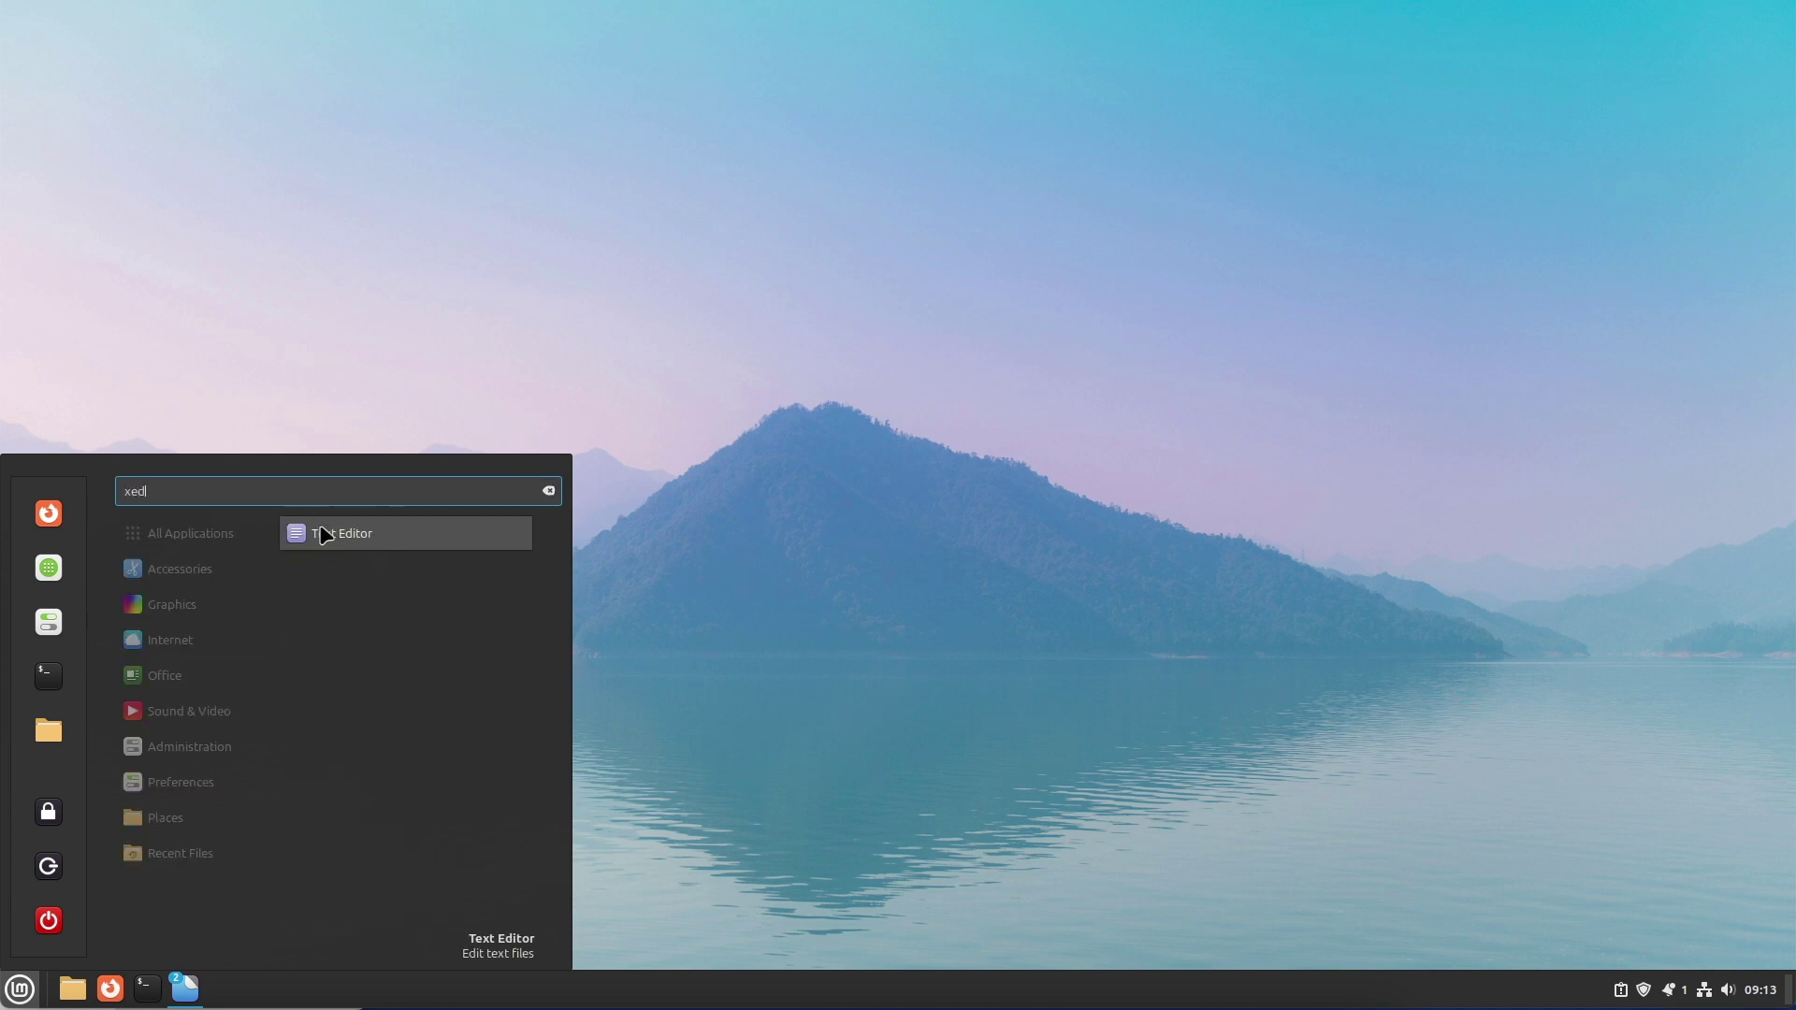
pyautogui.click(318, 533)
pyautogui.click(598, 199)
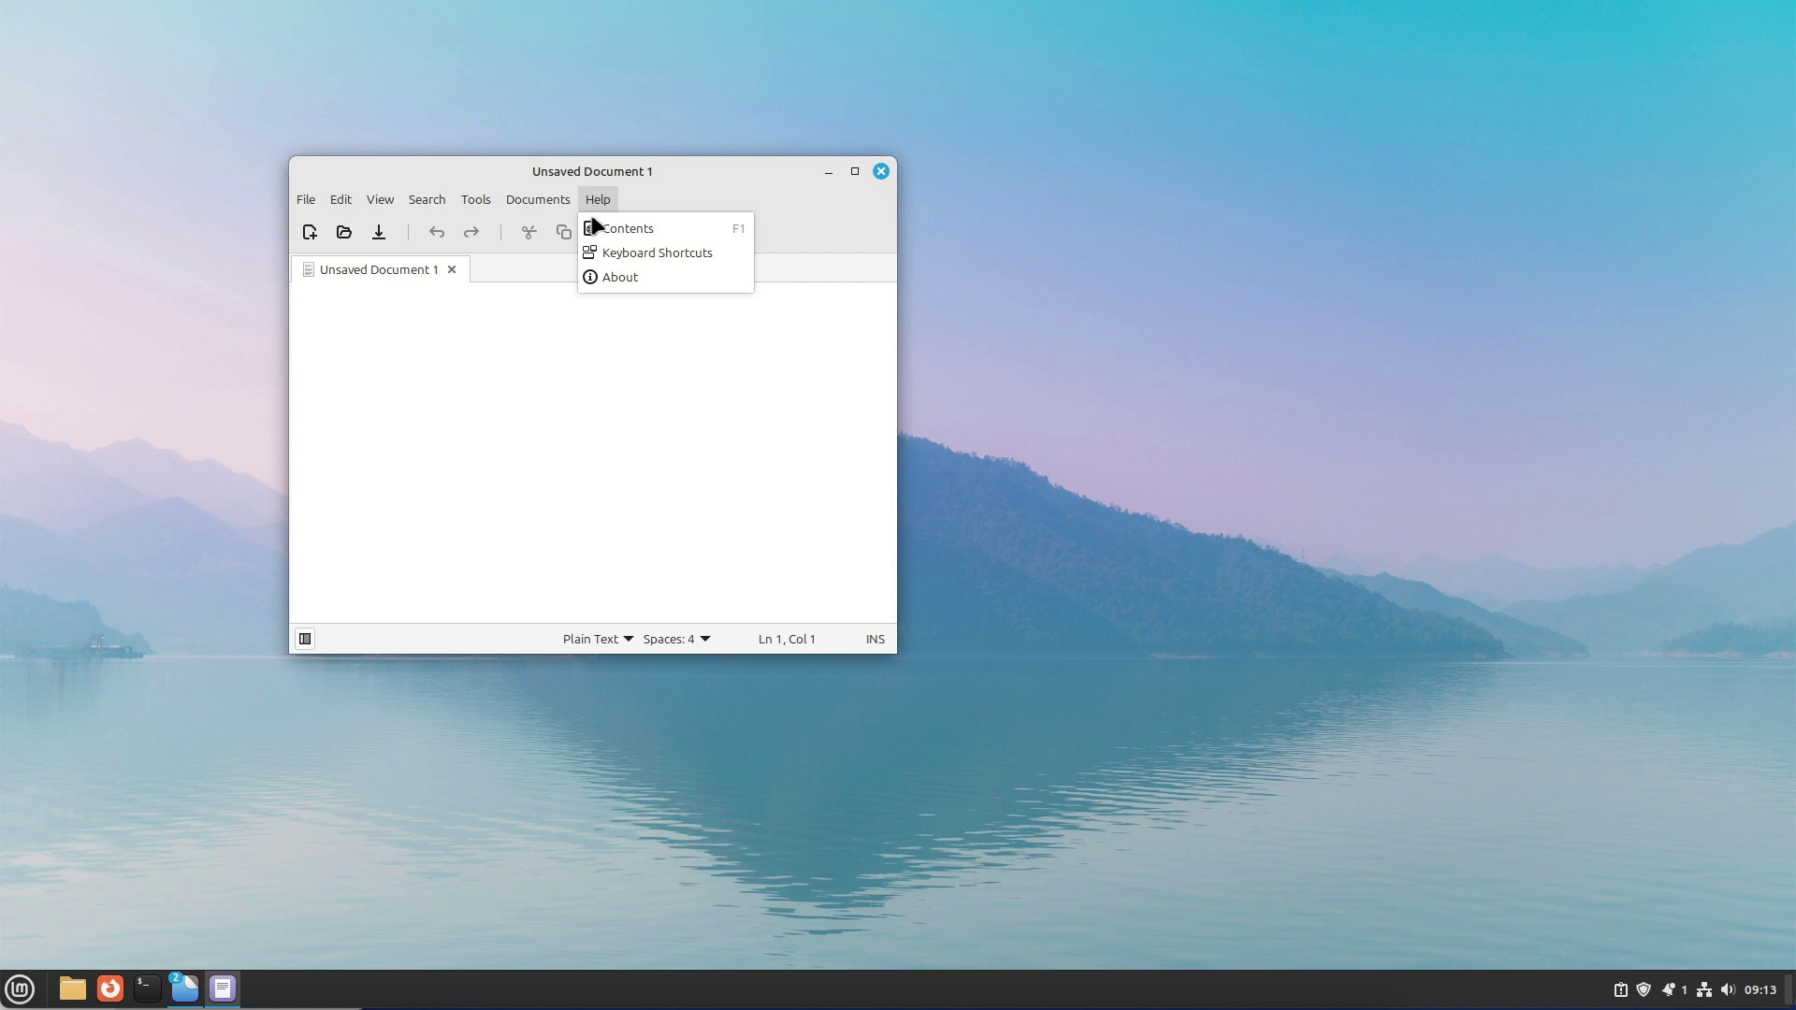
pyautogui.click(619, 275)
pyautogui.click(738, 582)
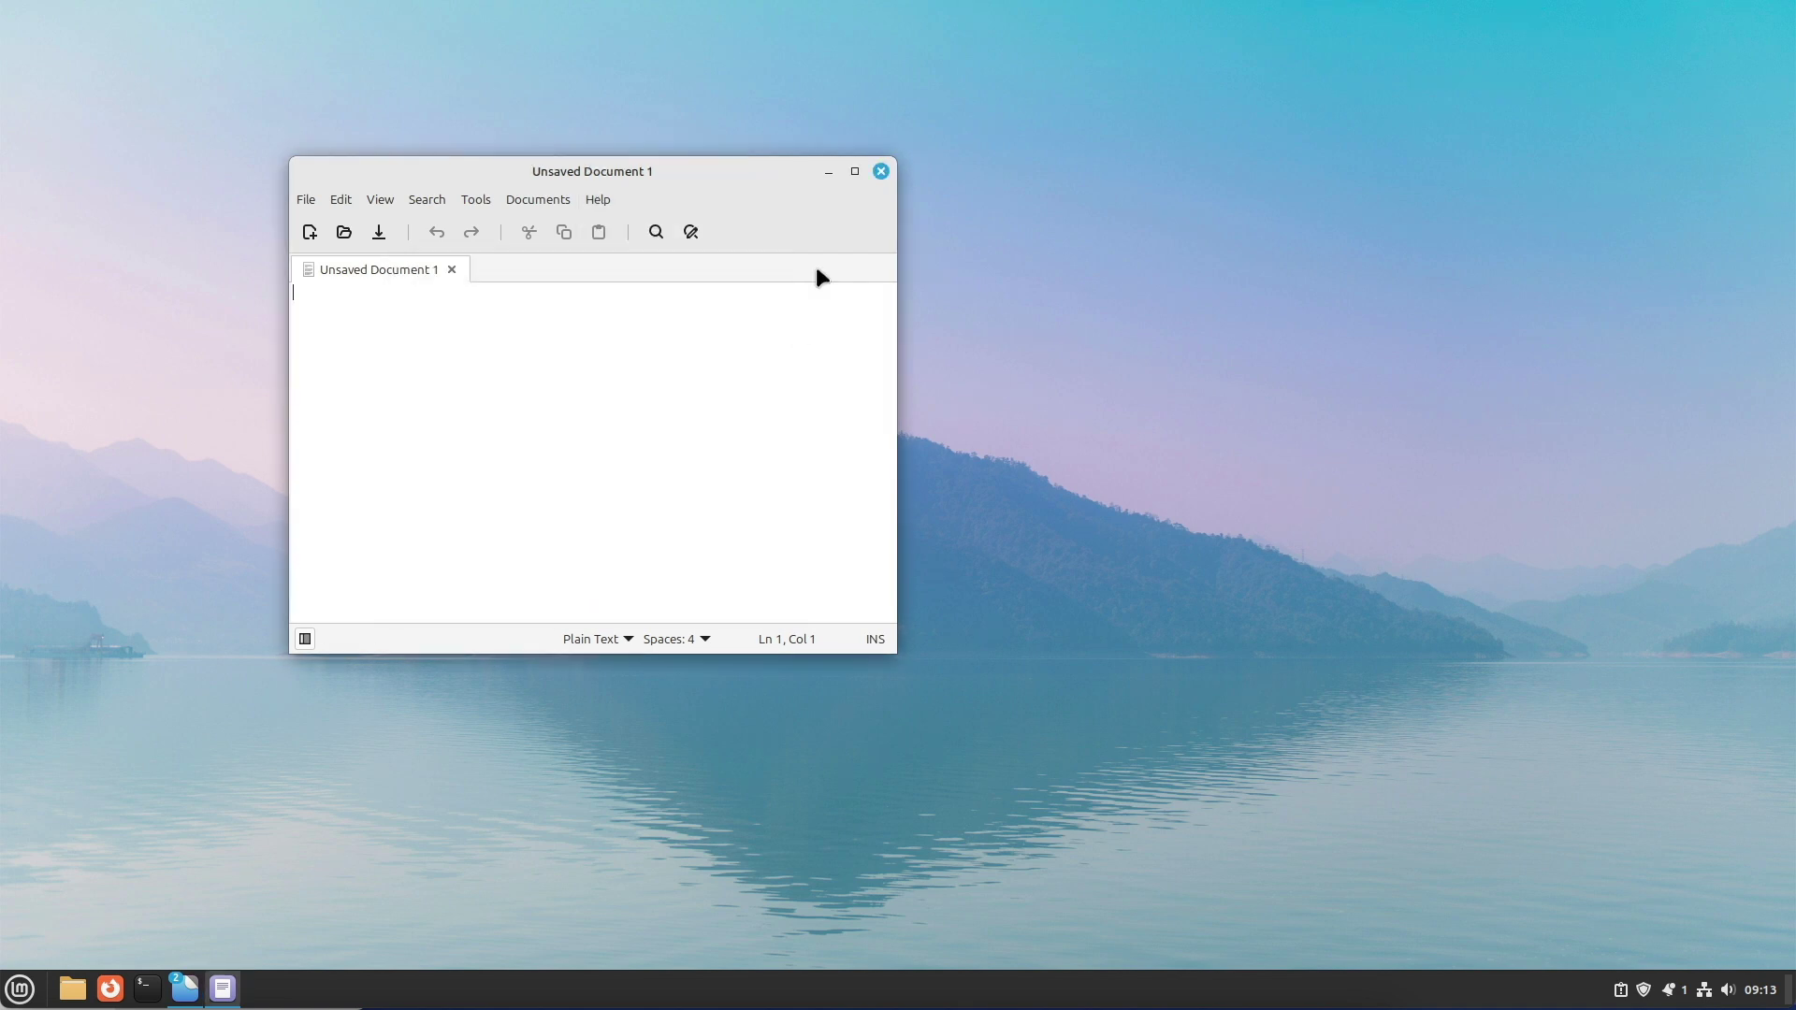
pyautogui.click(880, 171)
# Search 'webl' to launch Web Apps, then close it again
pyautogui.press('super')
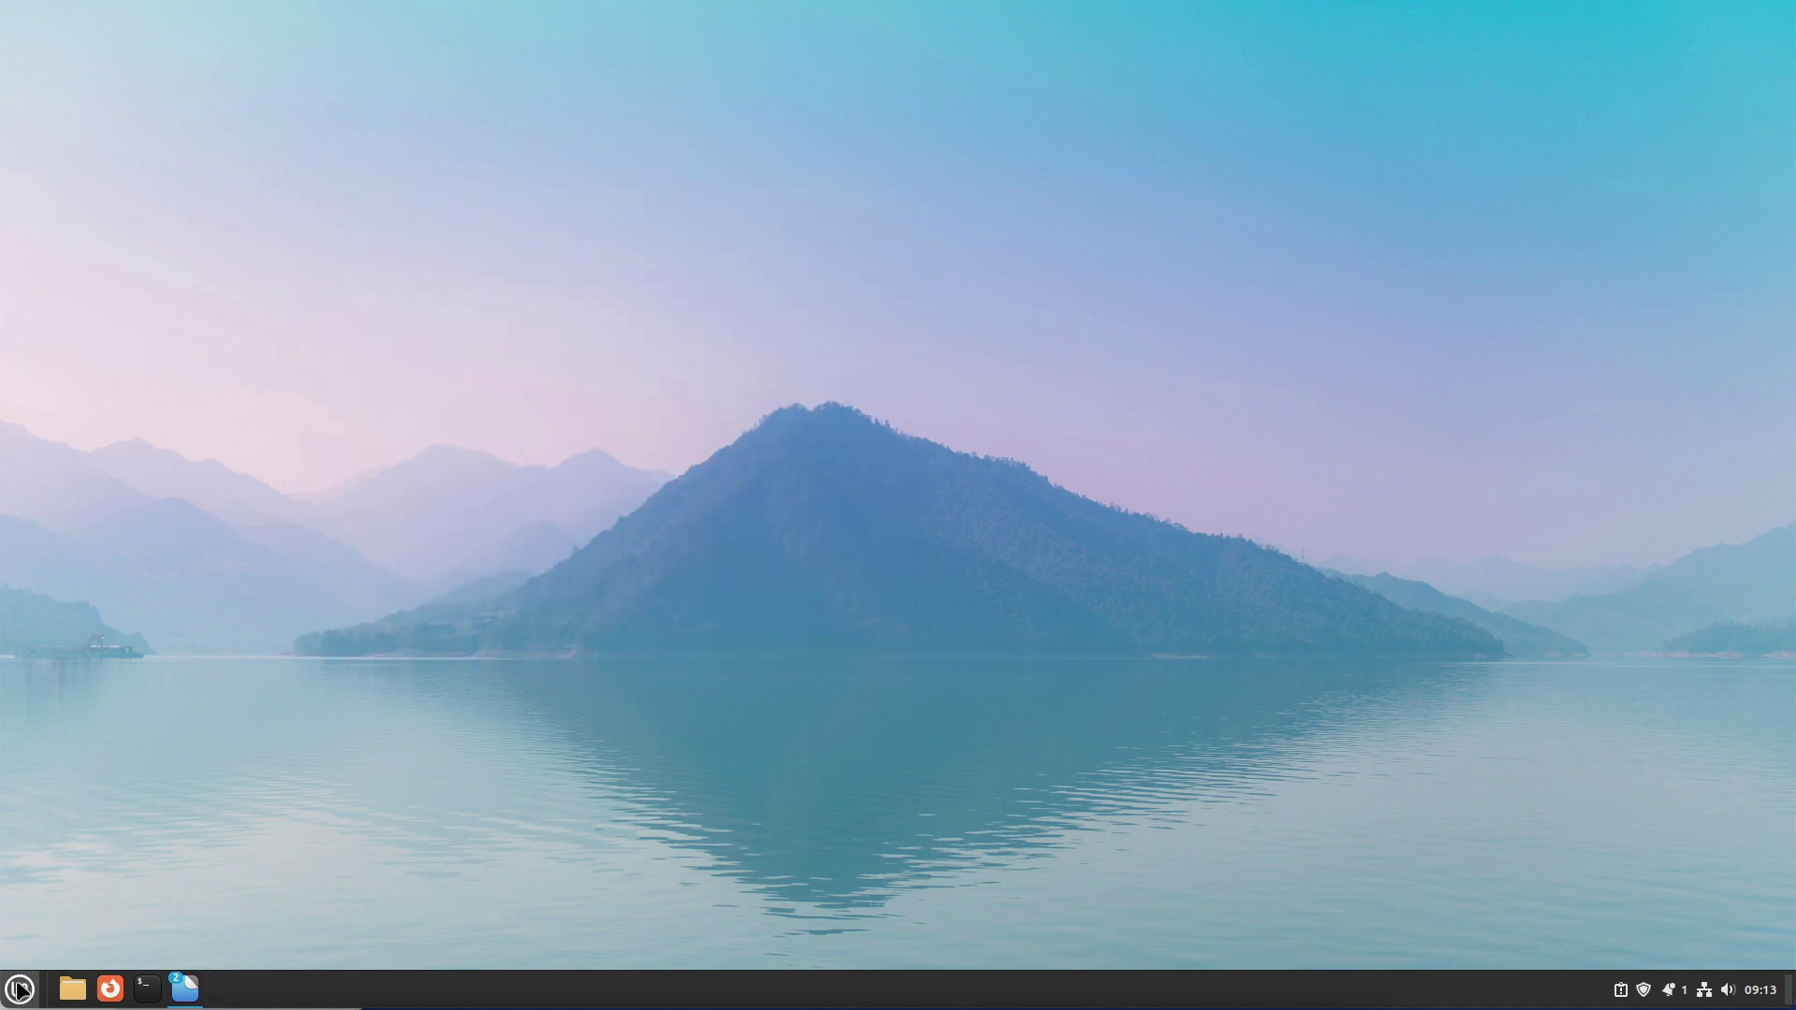
pyautogui.write('webl')
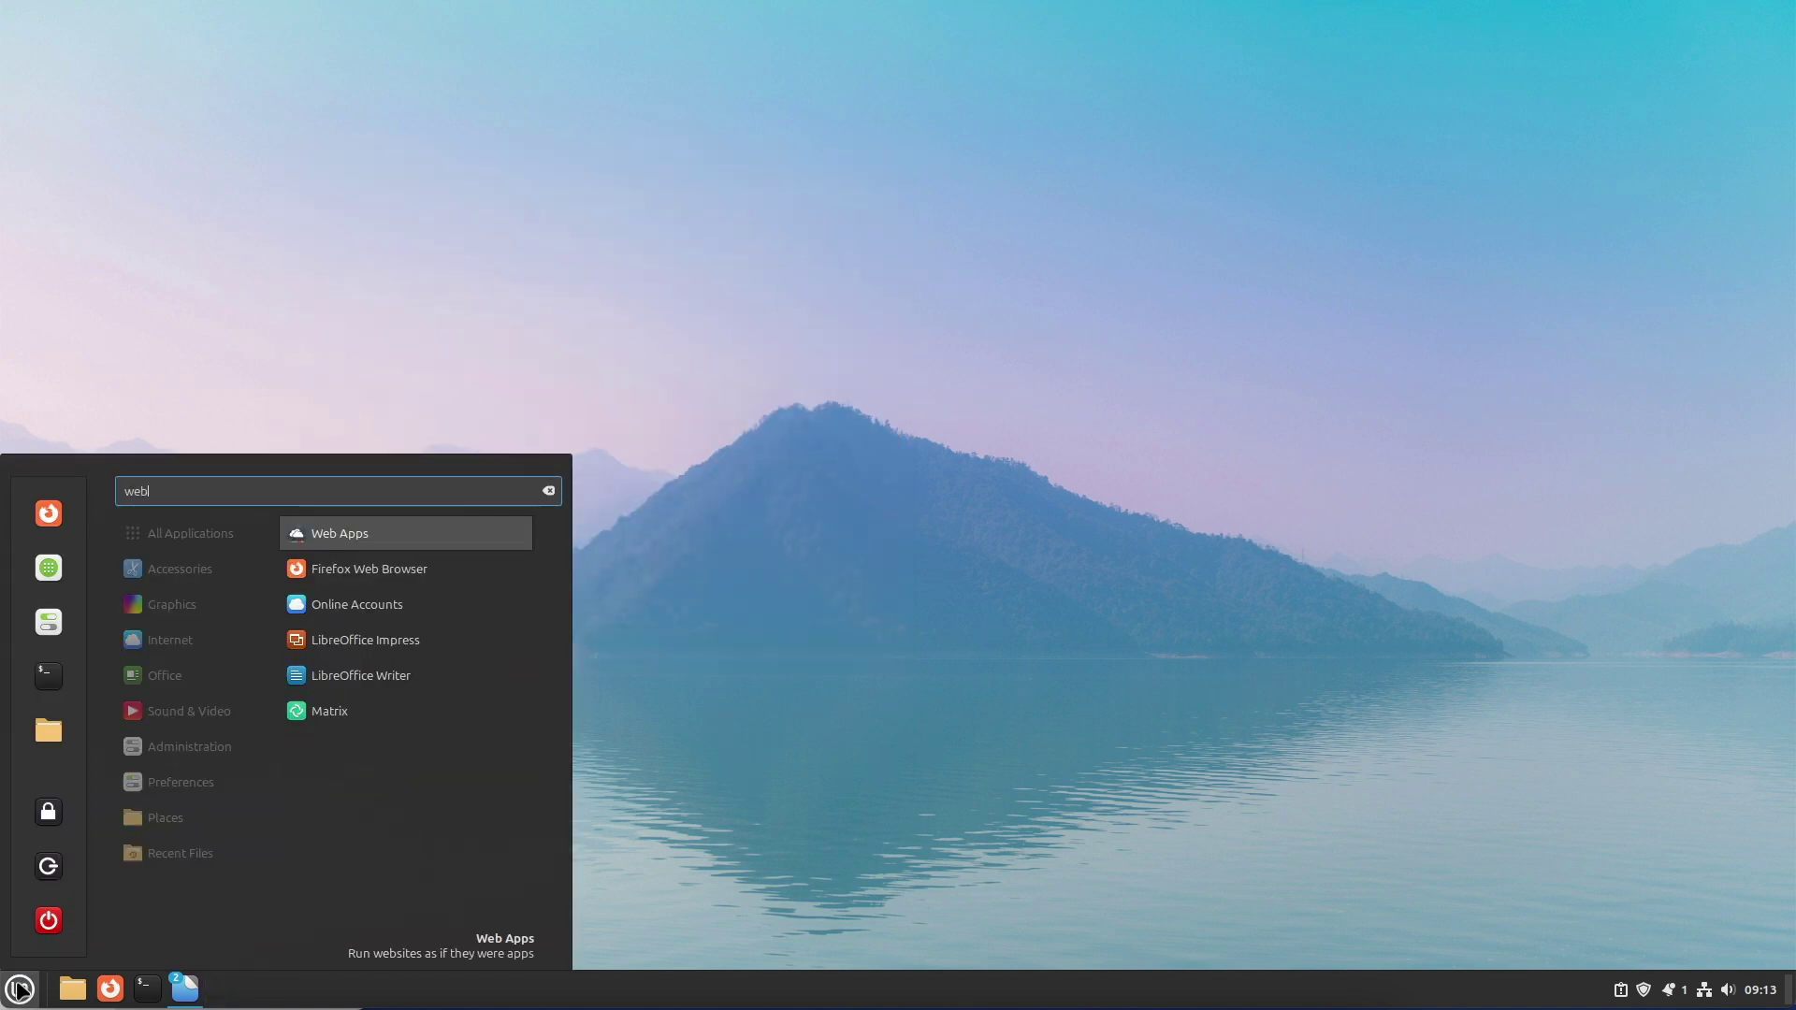
pyautogui.click(348, 533)
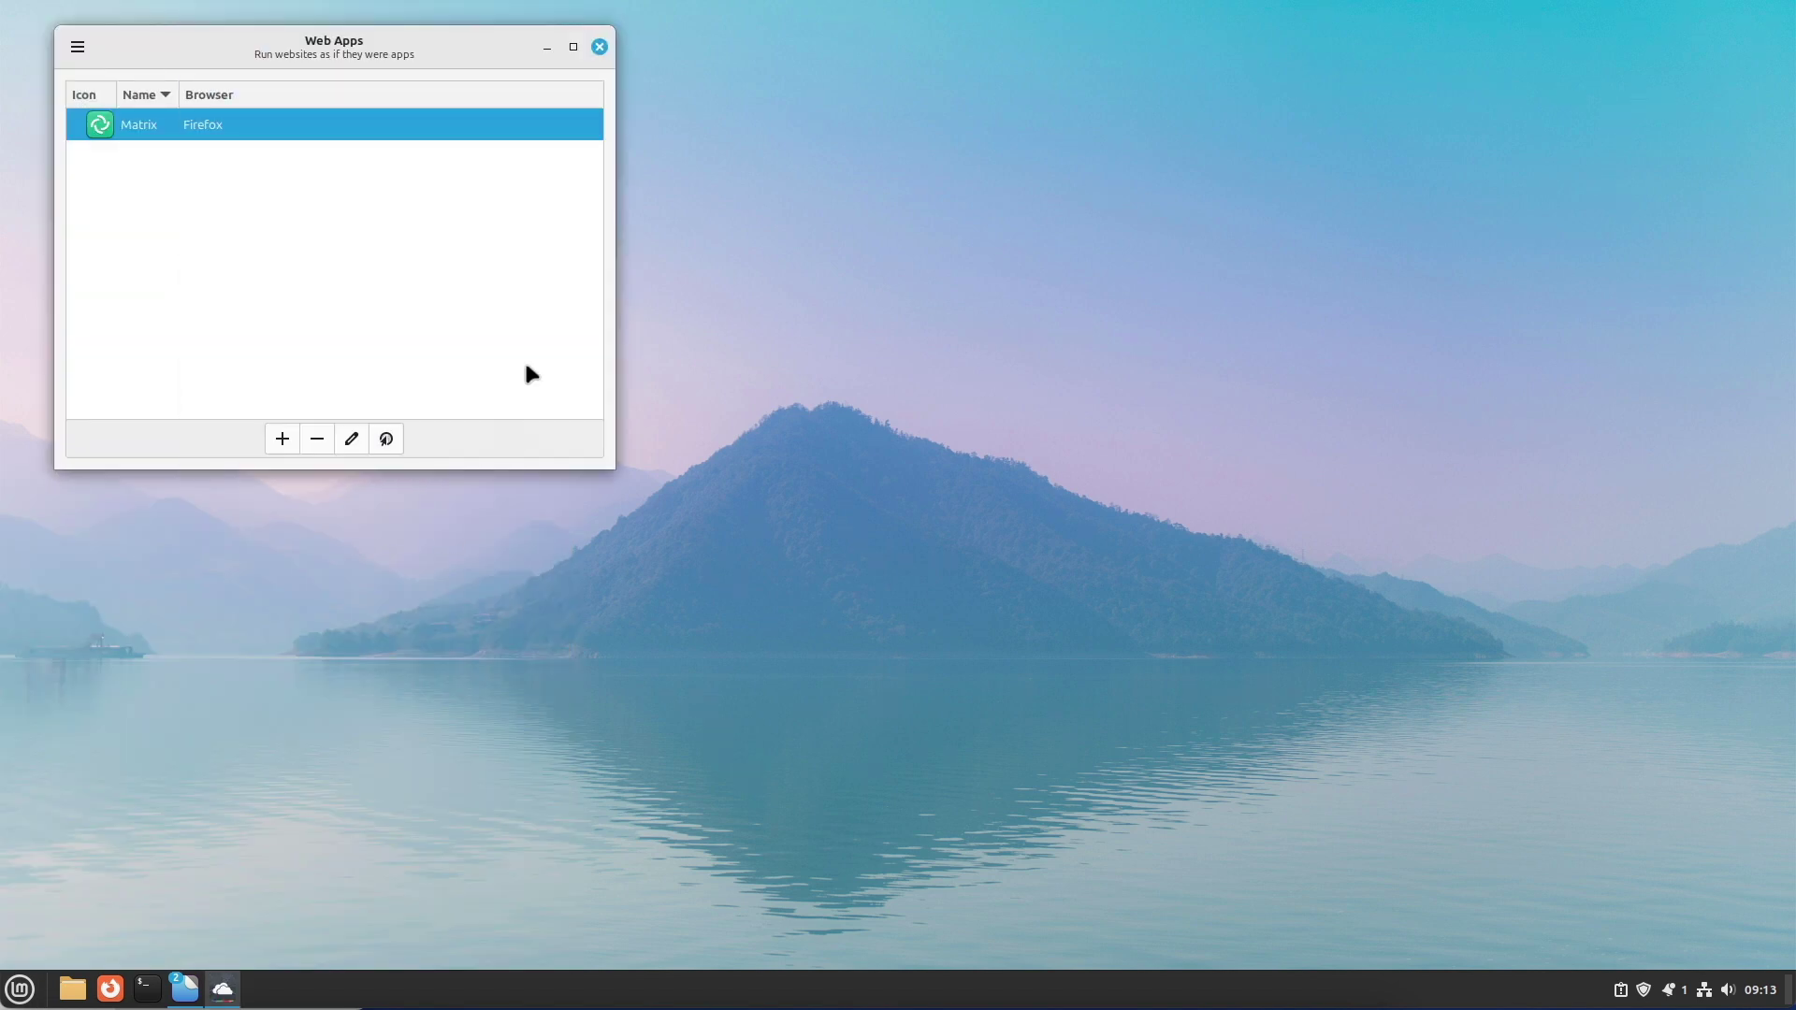
pyautogui.click(599, 47)
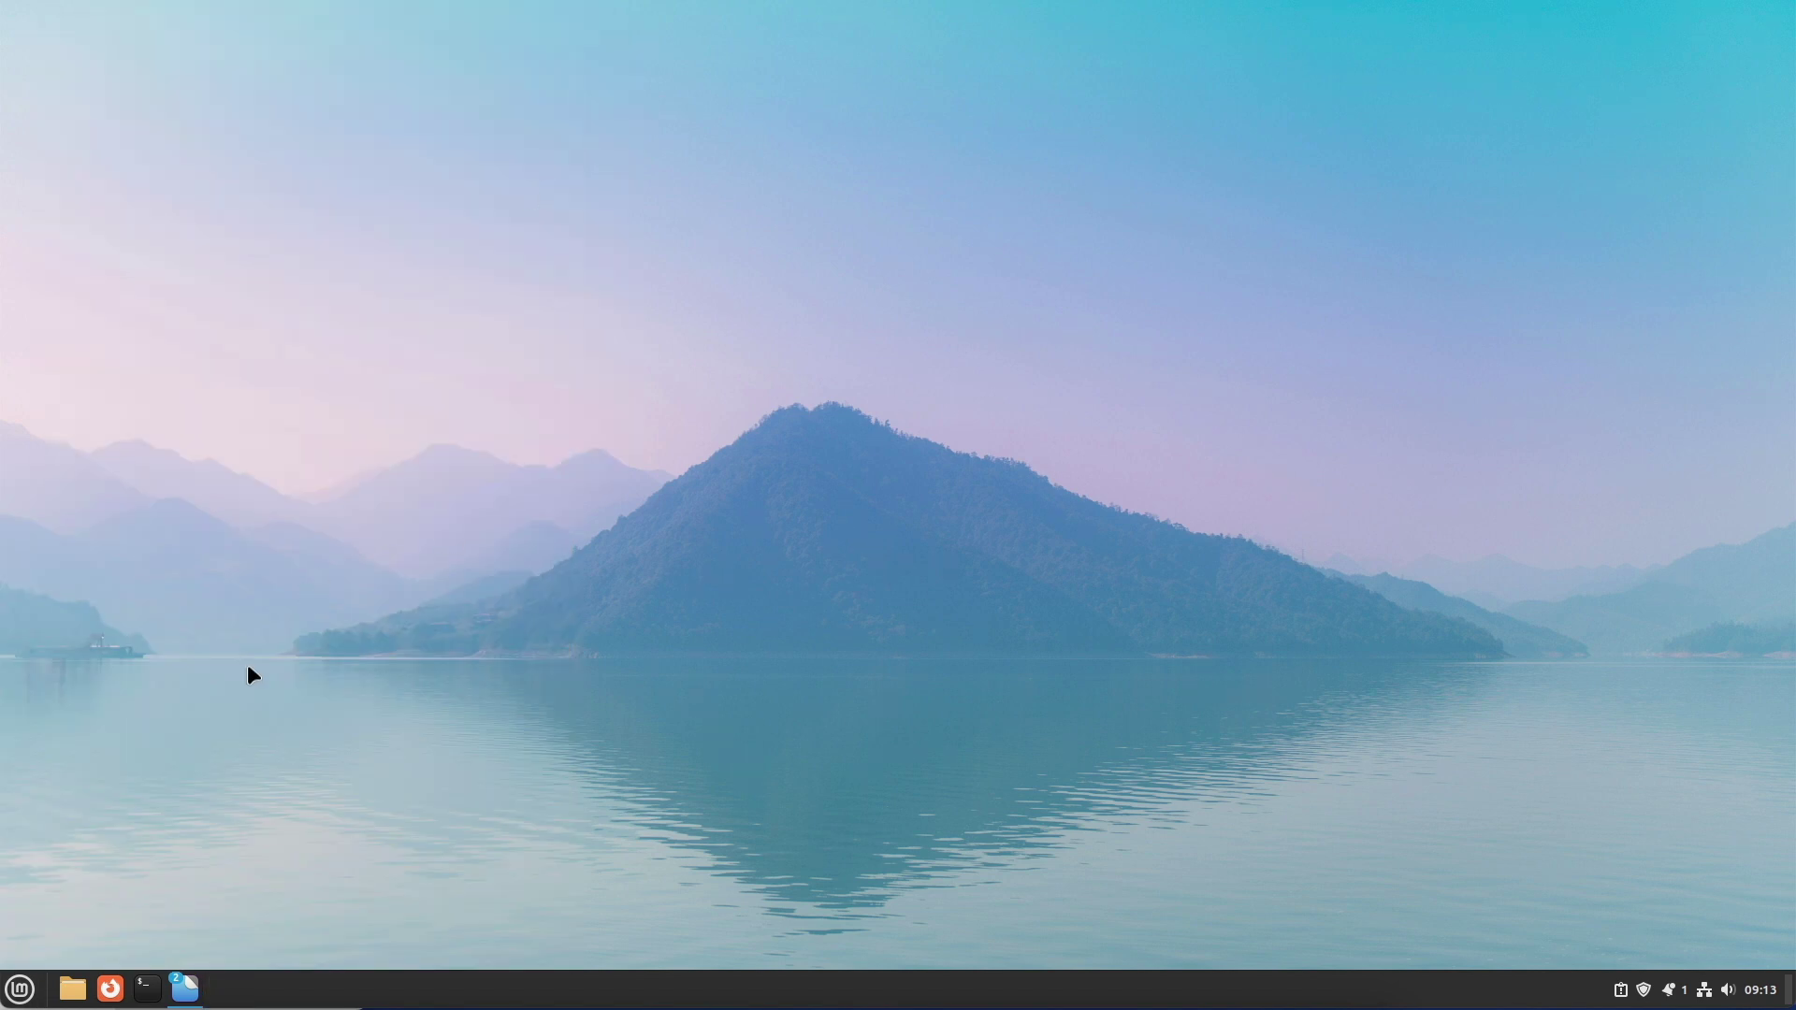
pyautogui.click(20, 988)
pyautogui.write('online')
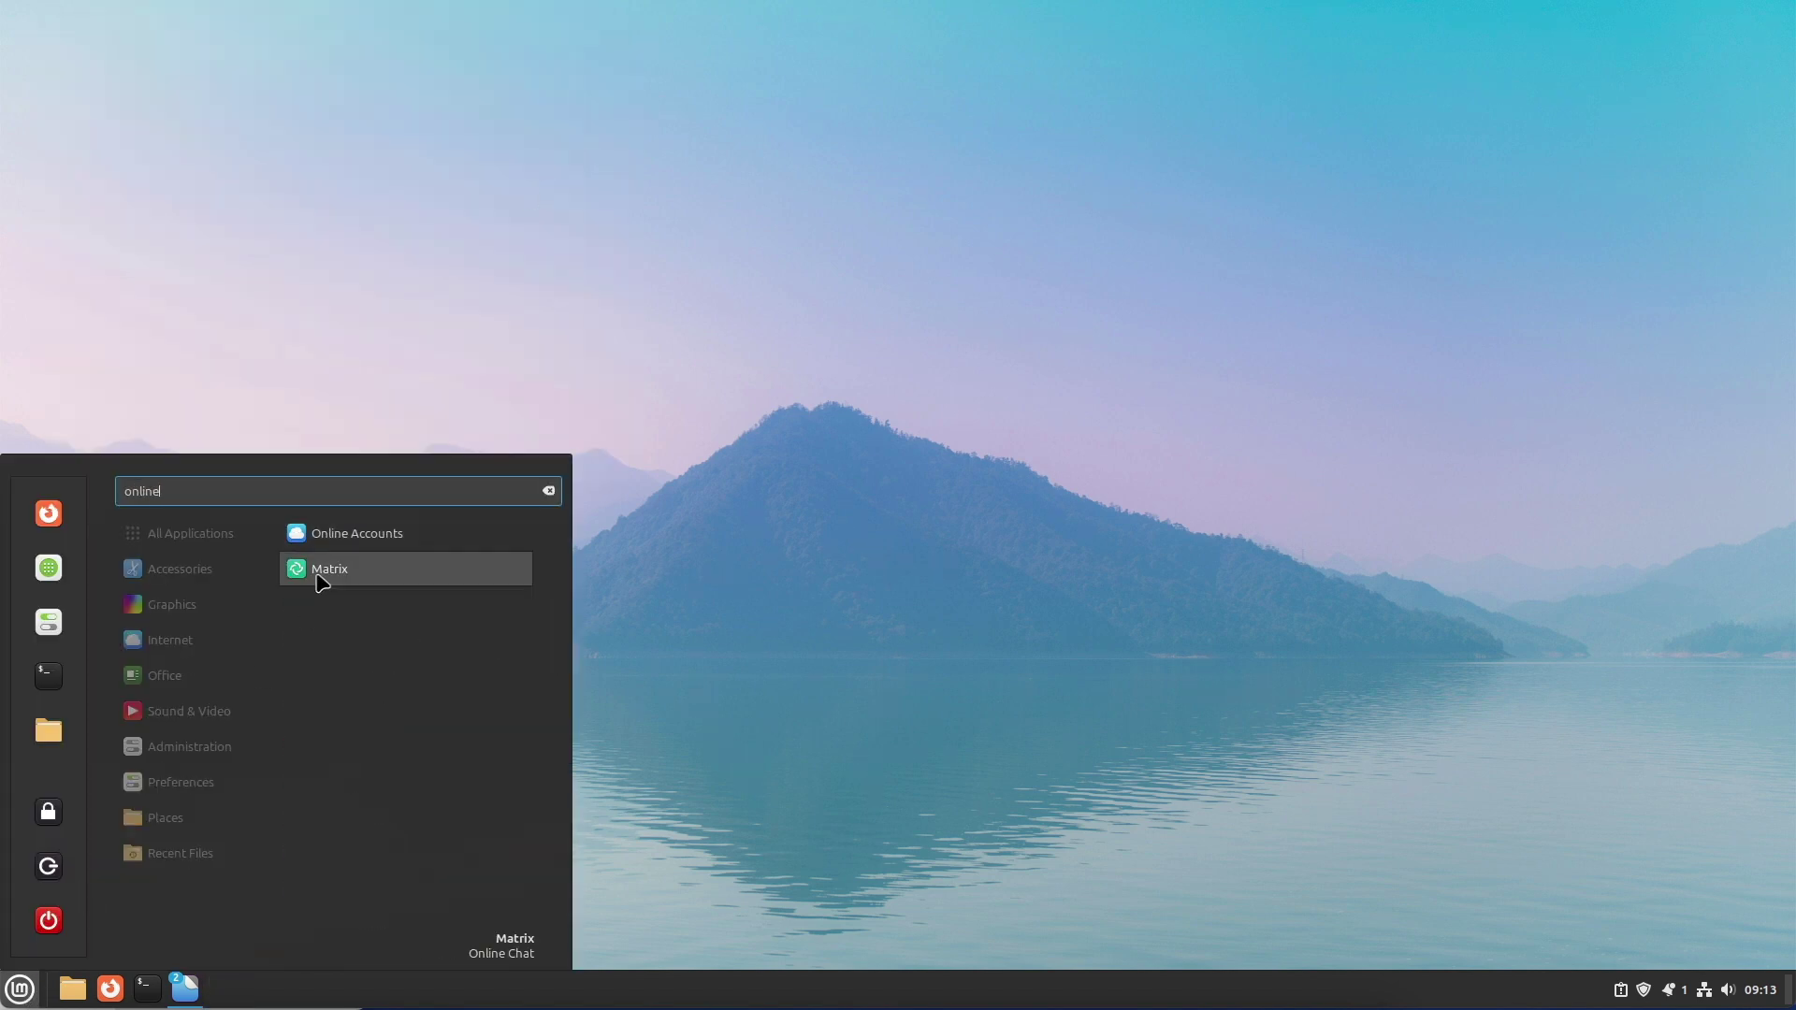
pyautogui.click(337, 533)
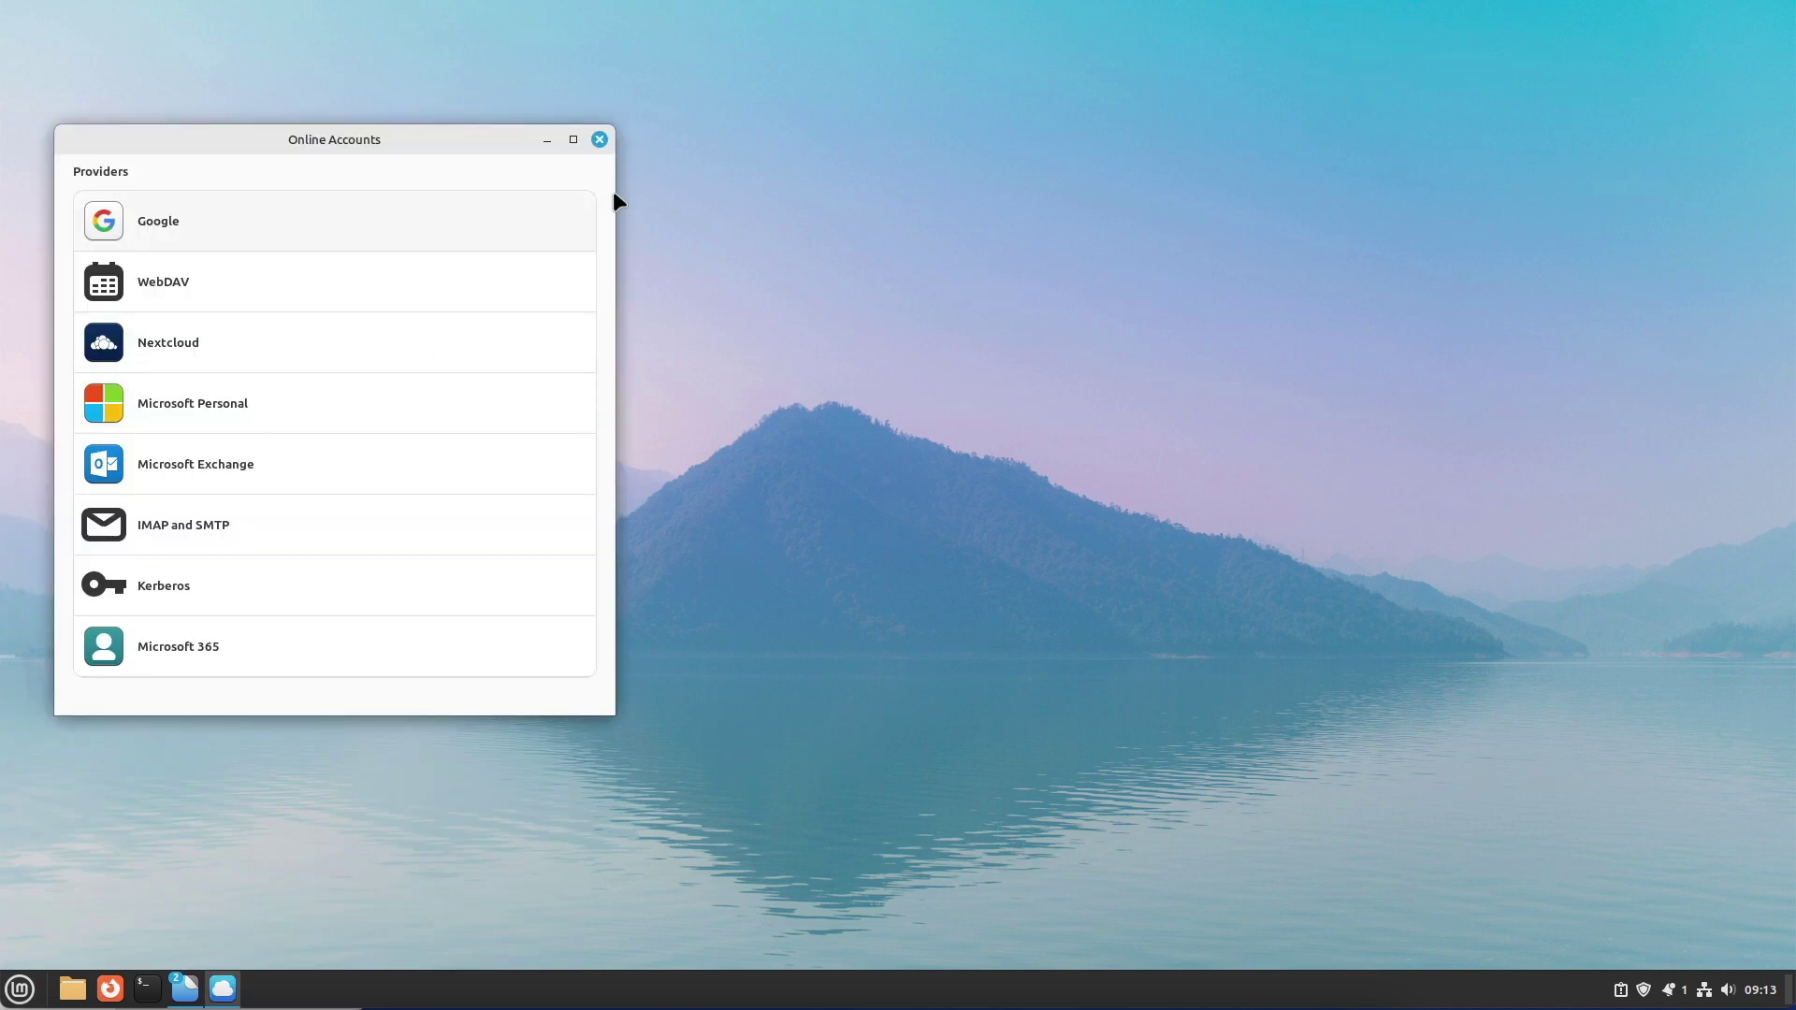
pyautogui.click(373, 398)
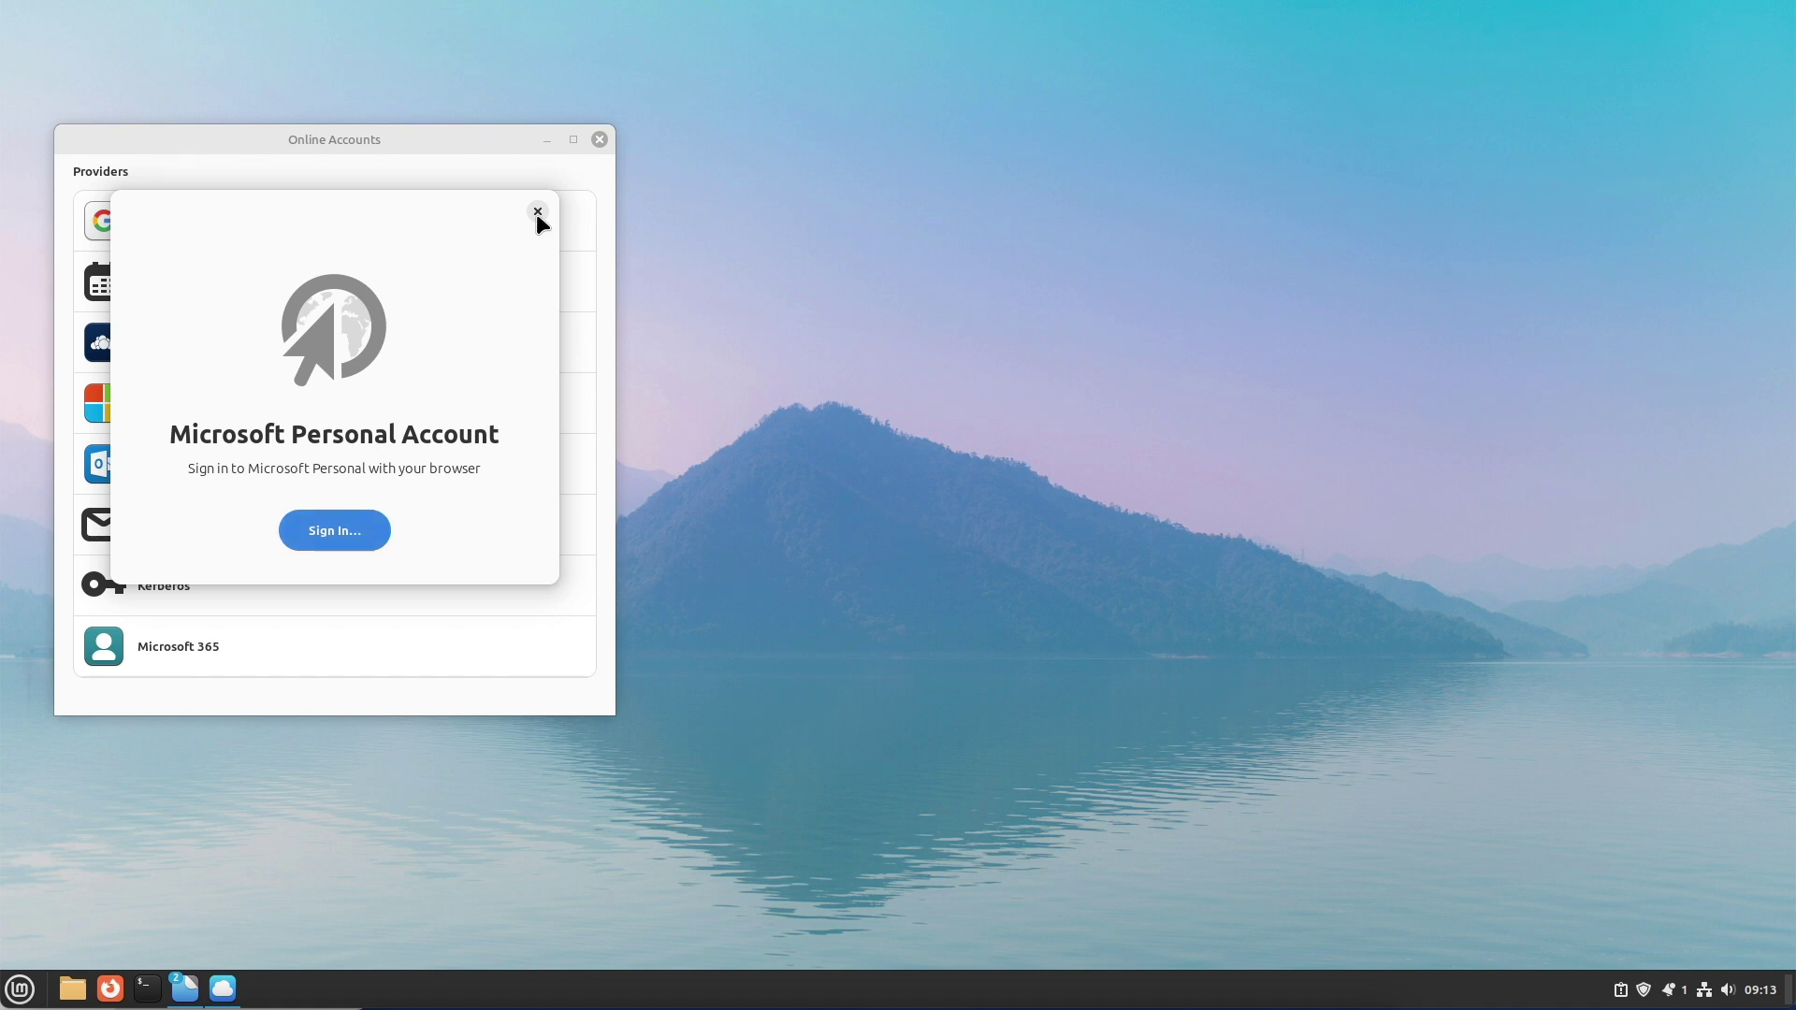
pyautogui.click(538, 211)
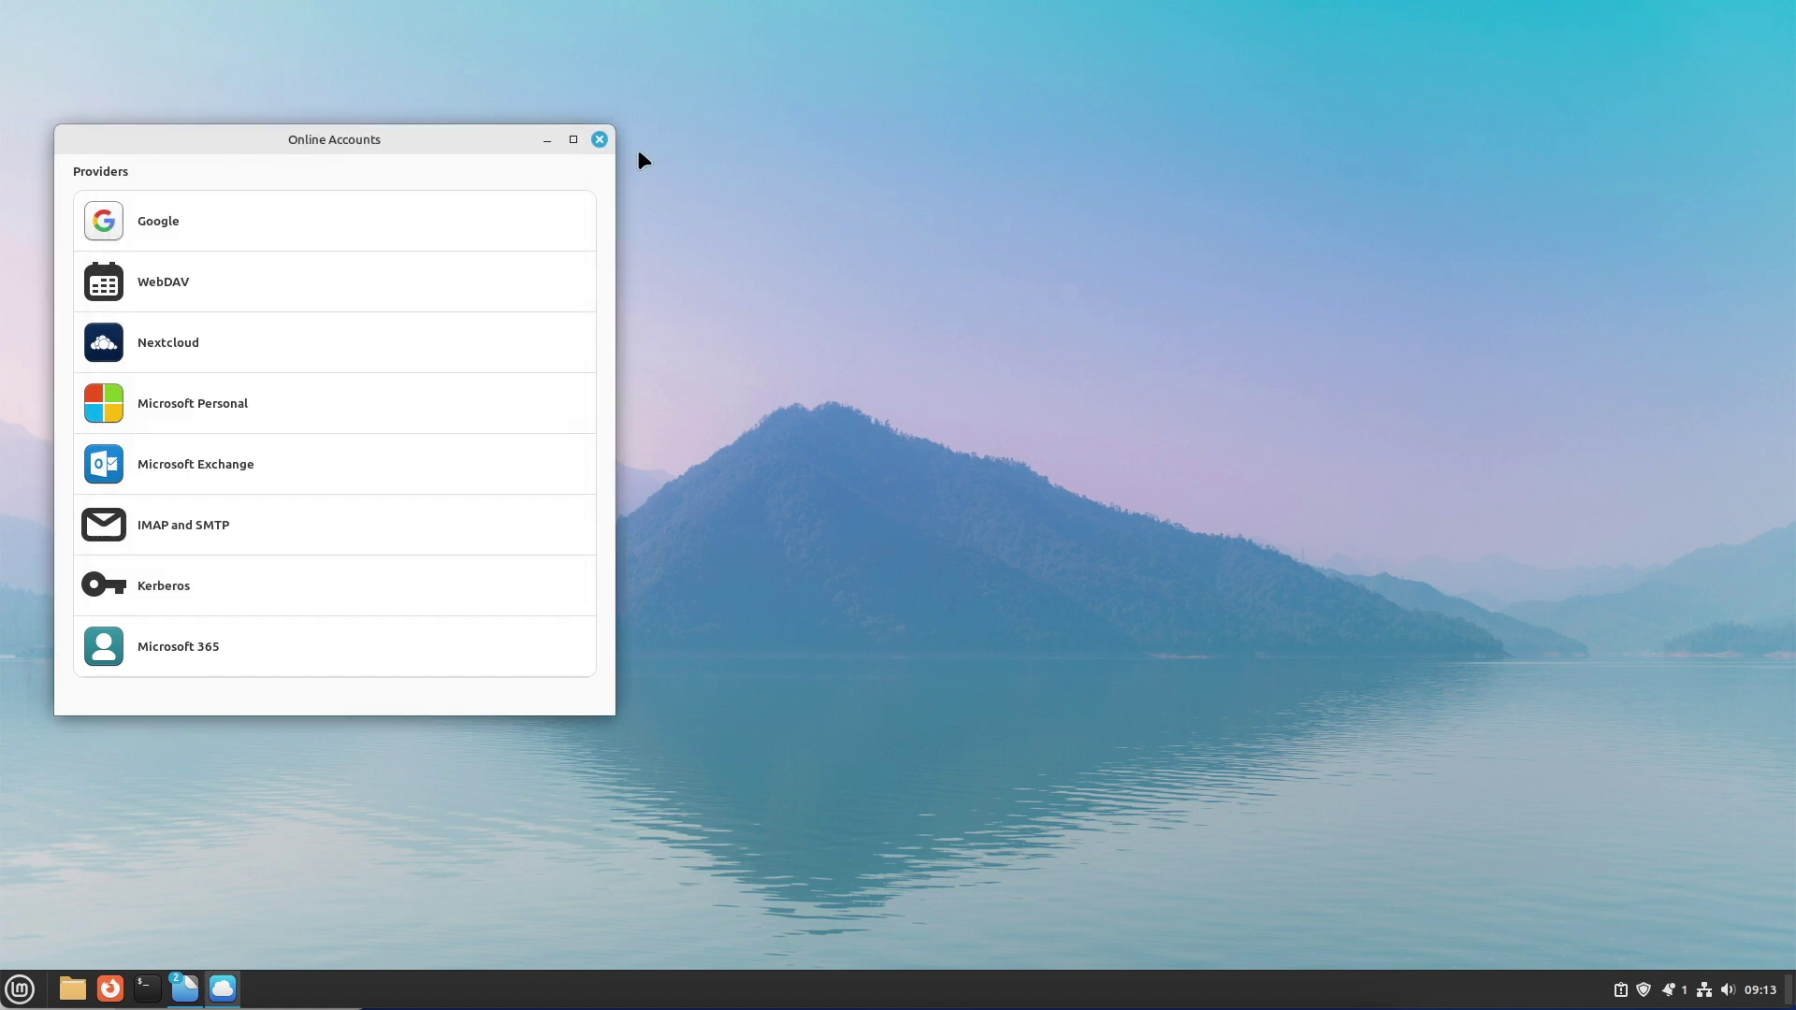
pyautogui.click(157, 286)
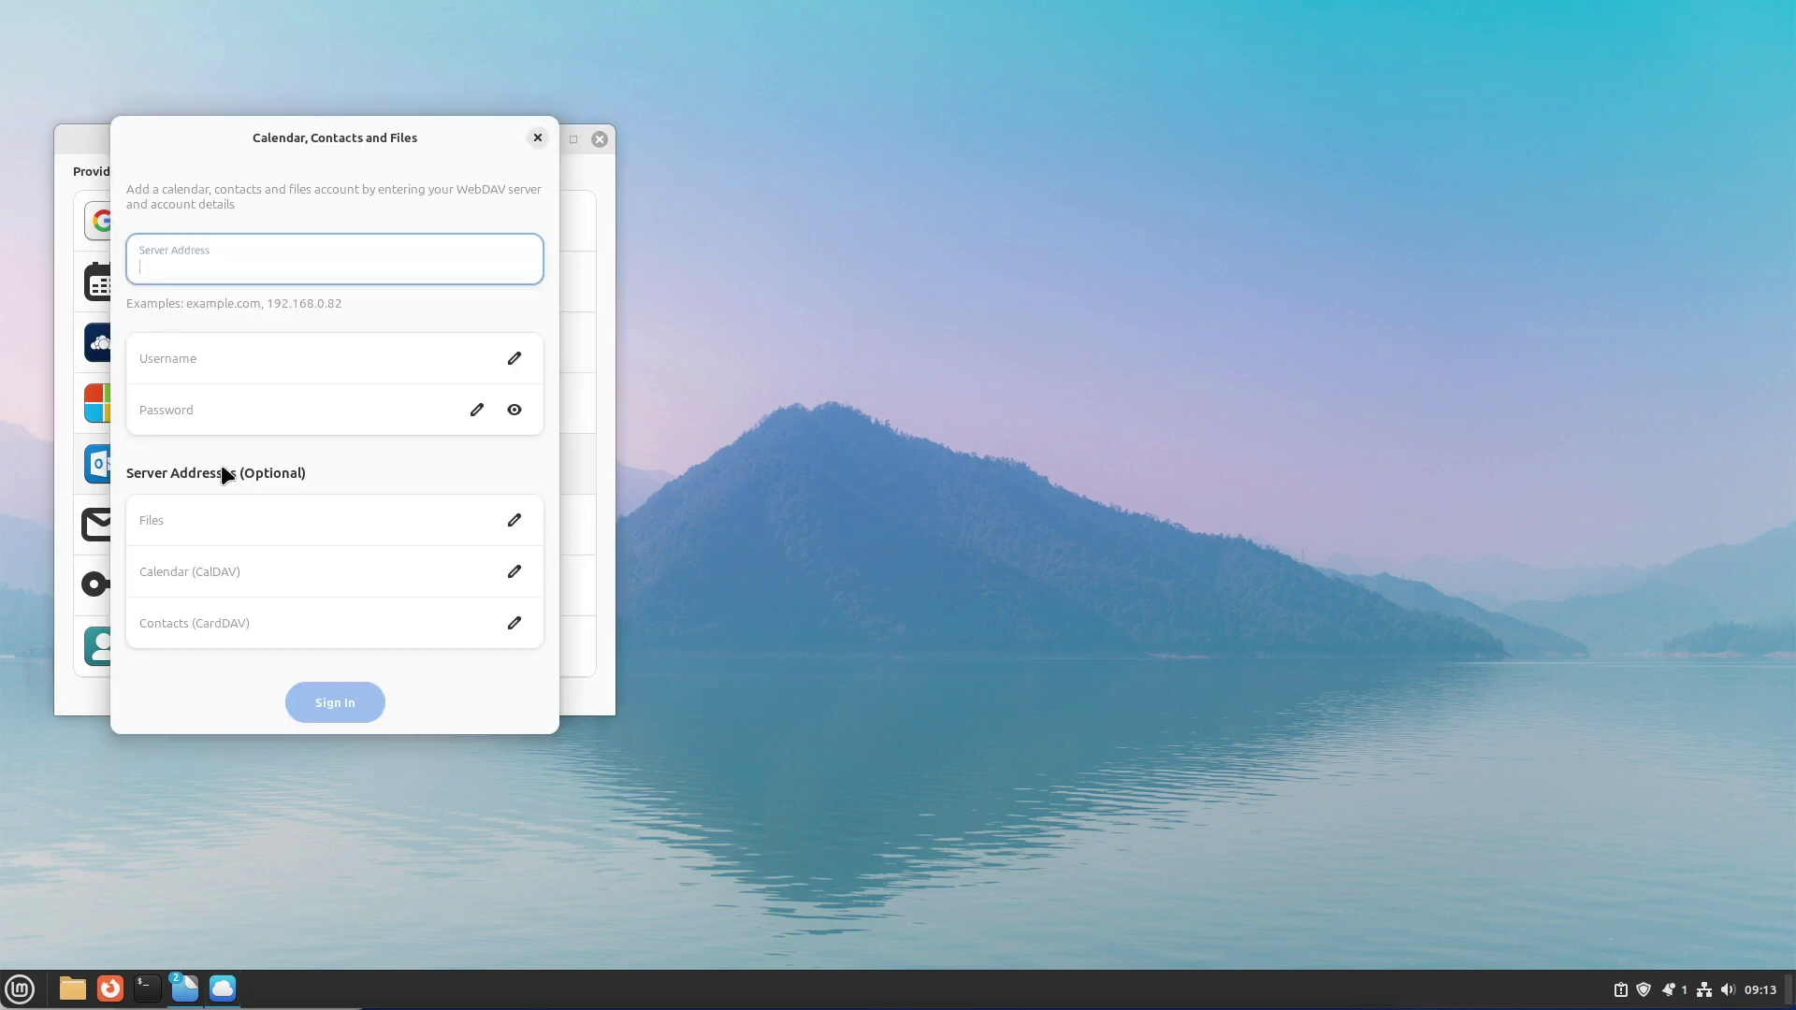
pyautogui.click(535, 137)
pyautogui.click(191, 230)
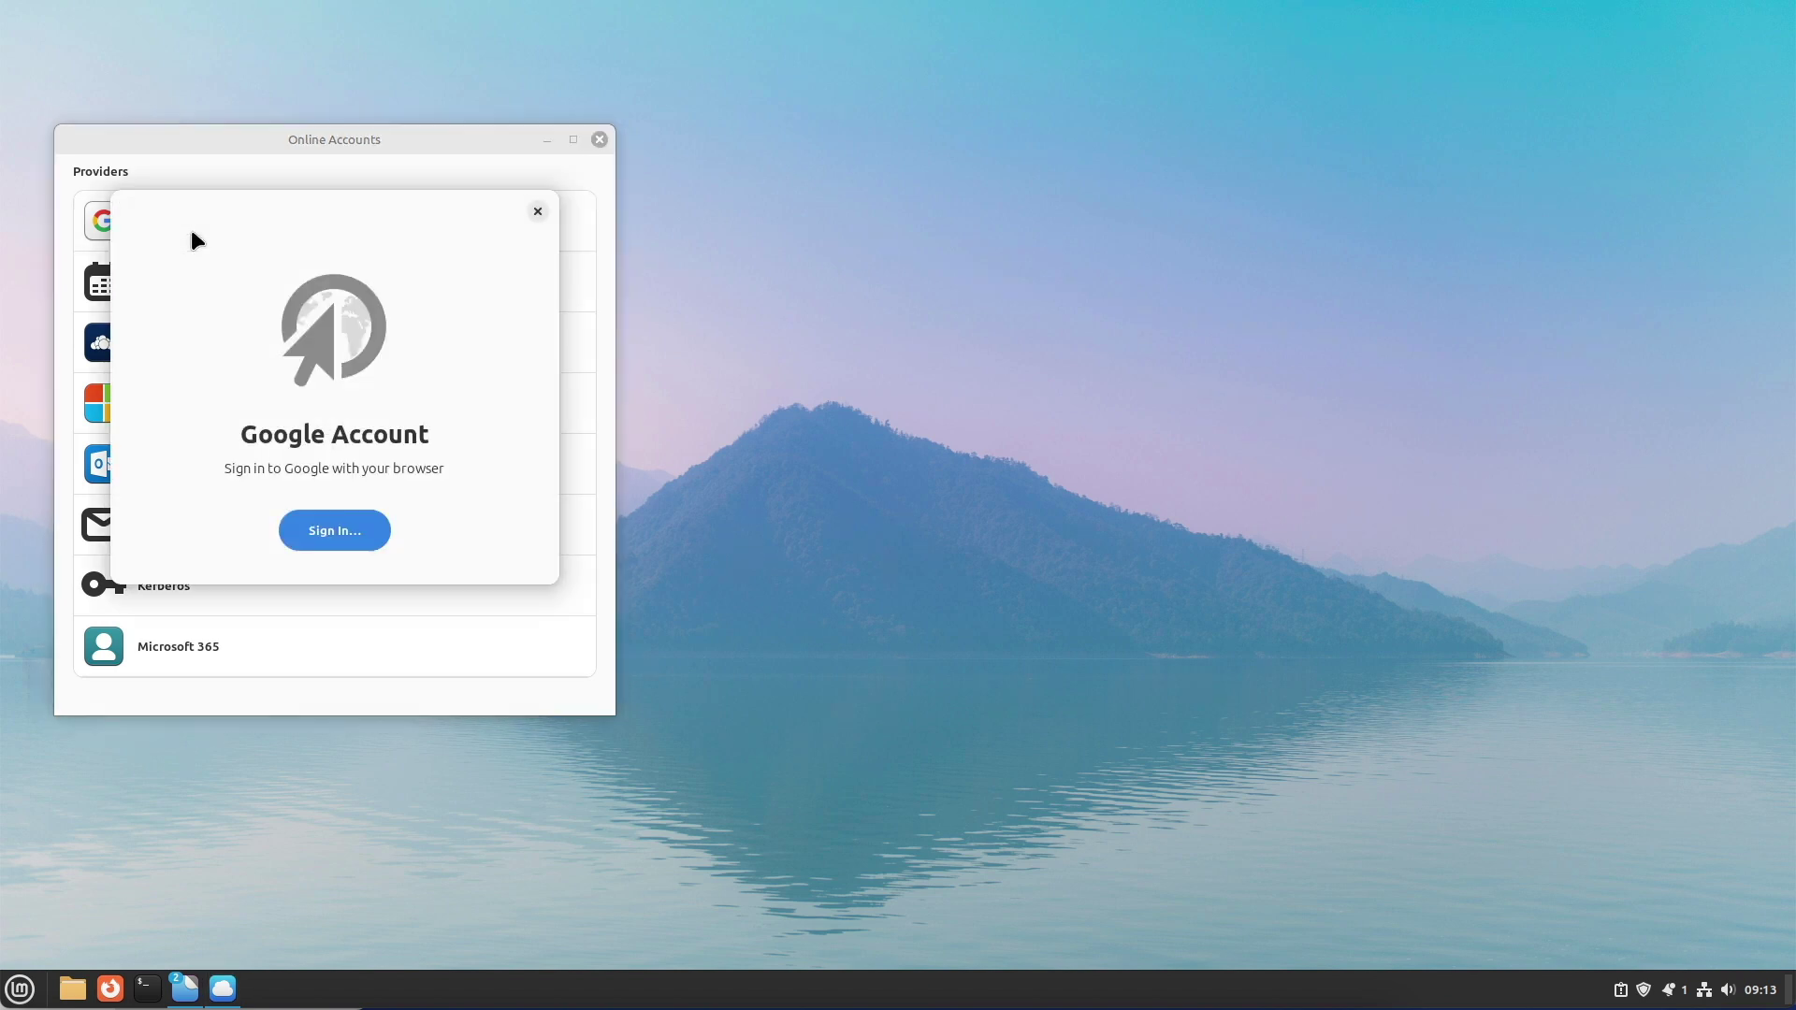
pyautogui.click(538, 211)
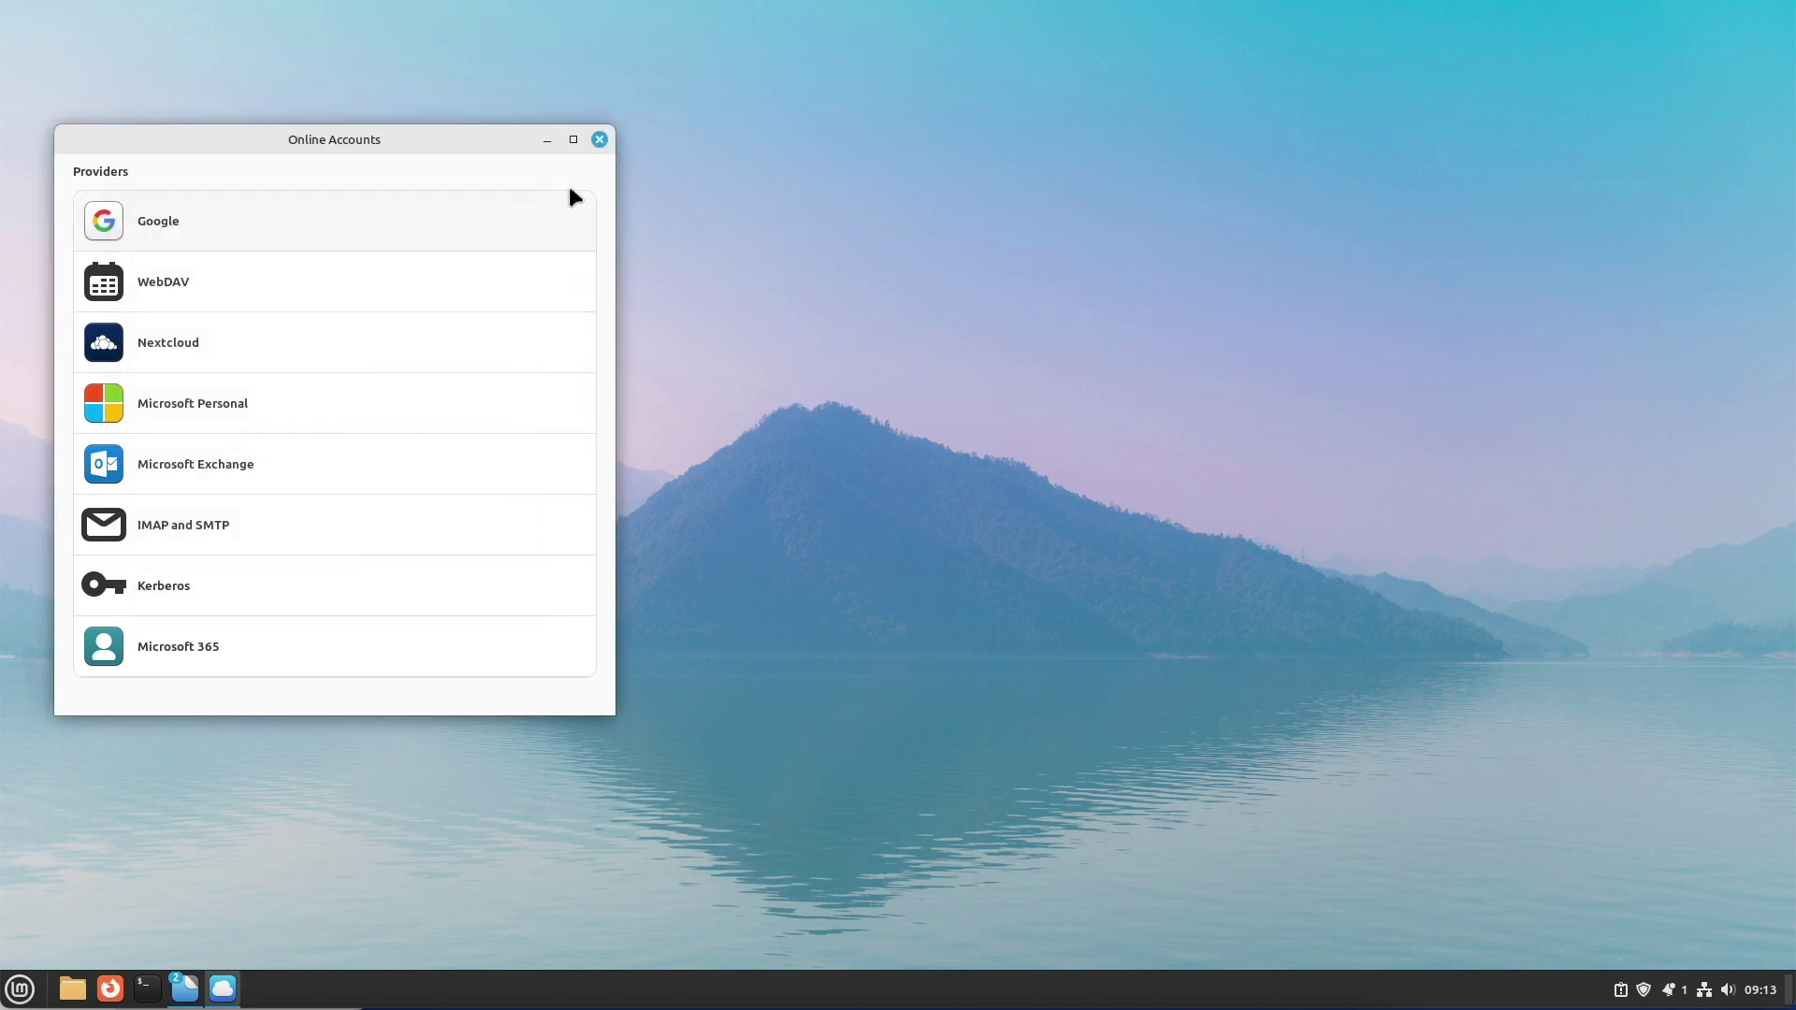
pyautogui.click(599, 139)
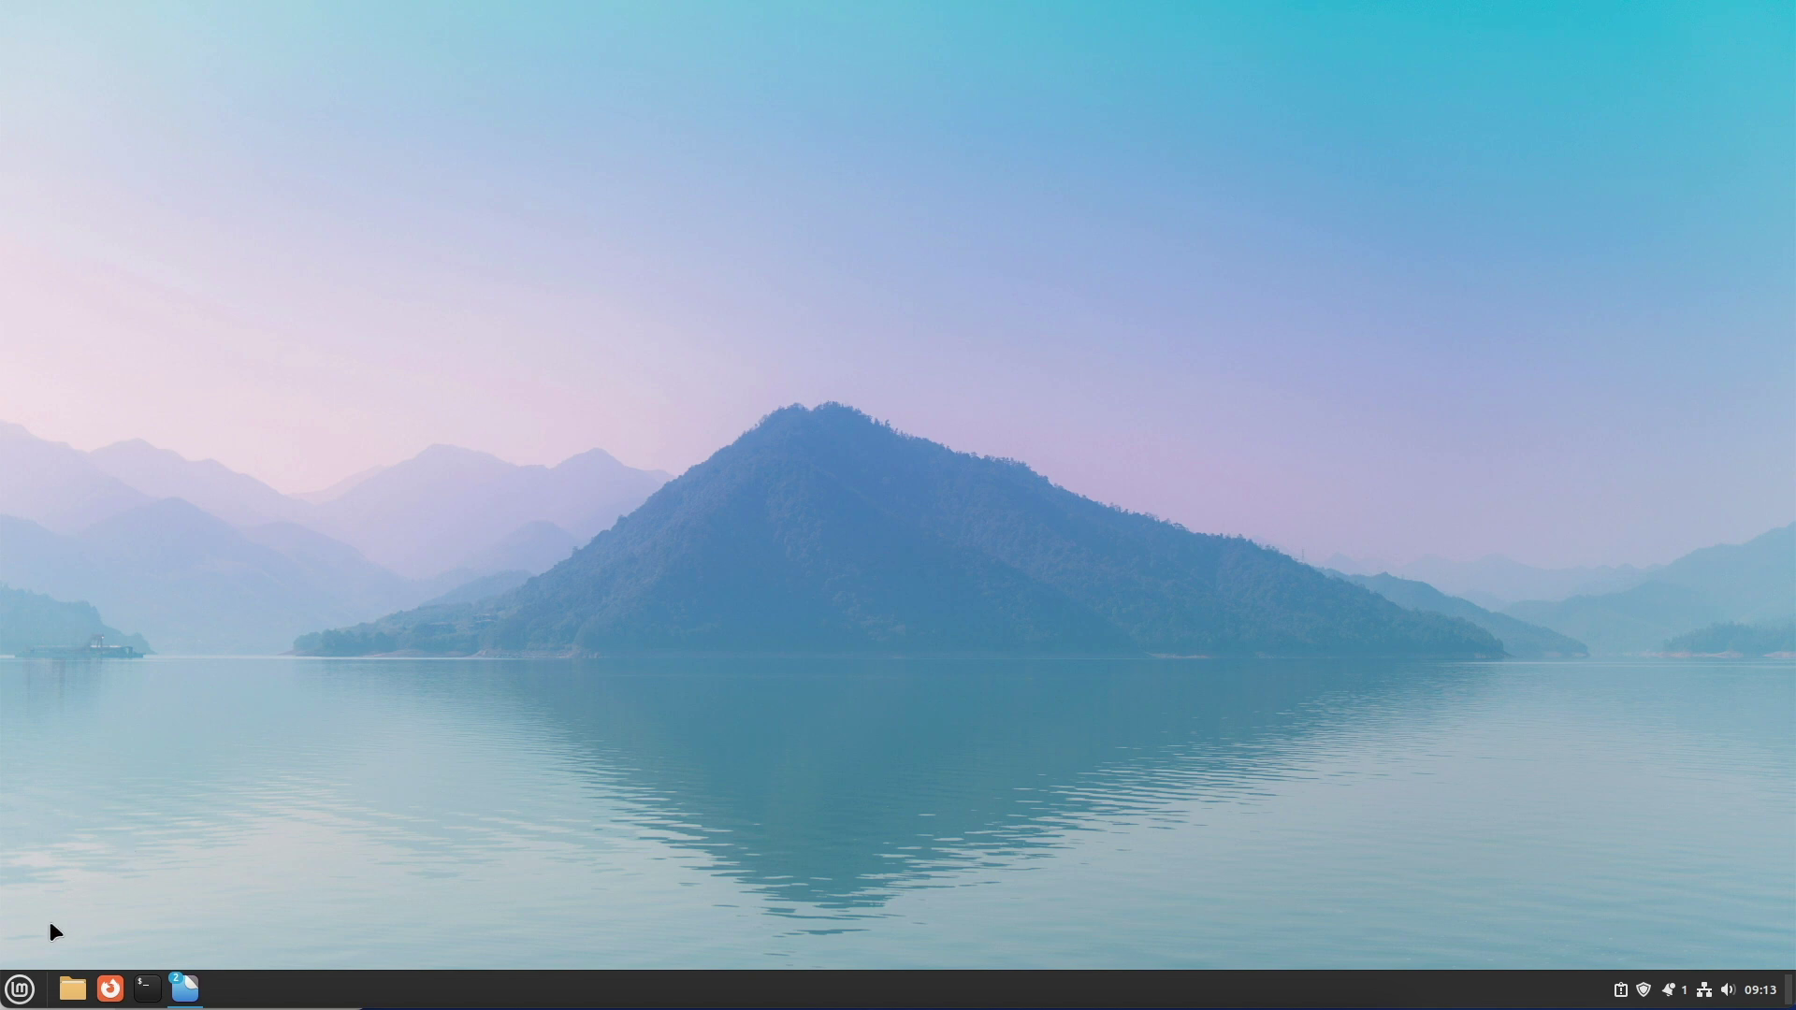
# Launch Software Manager and open its Preferences
pyautogui.click(20, 989)
pyautogui.click(48, 568)
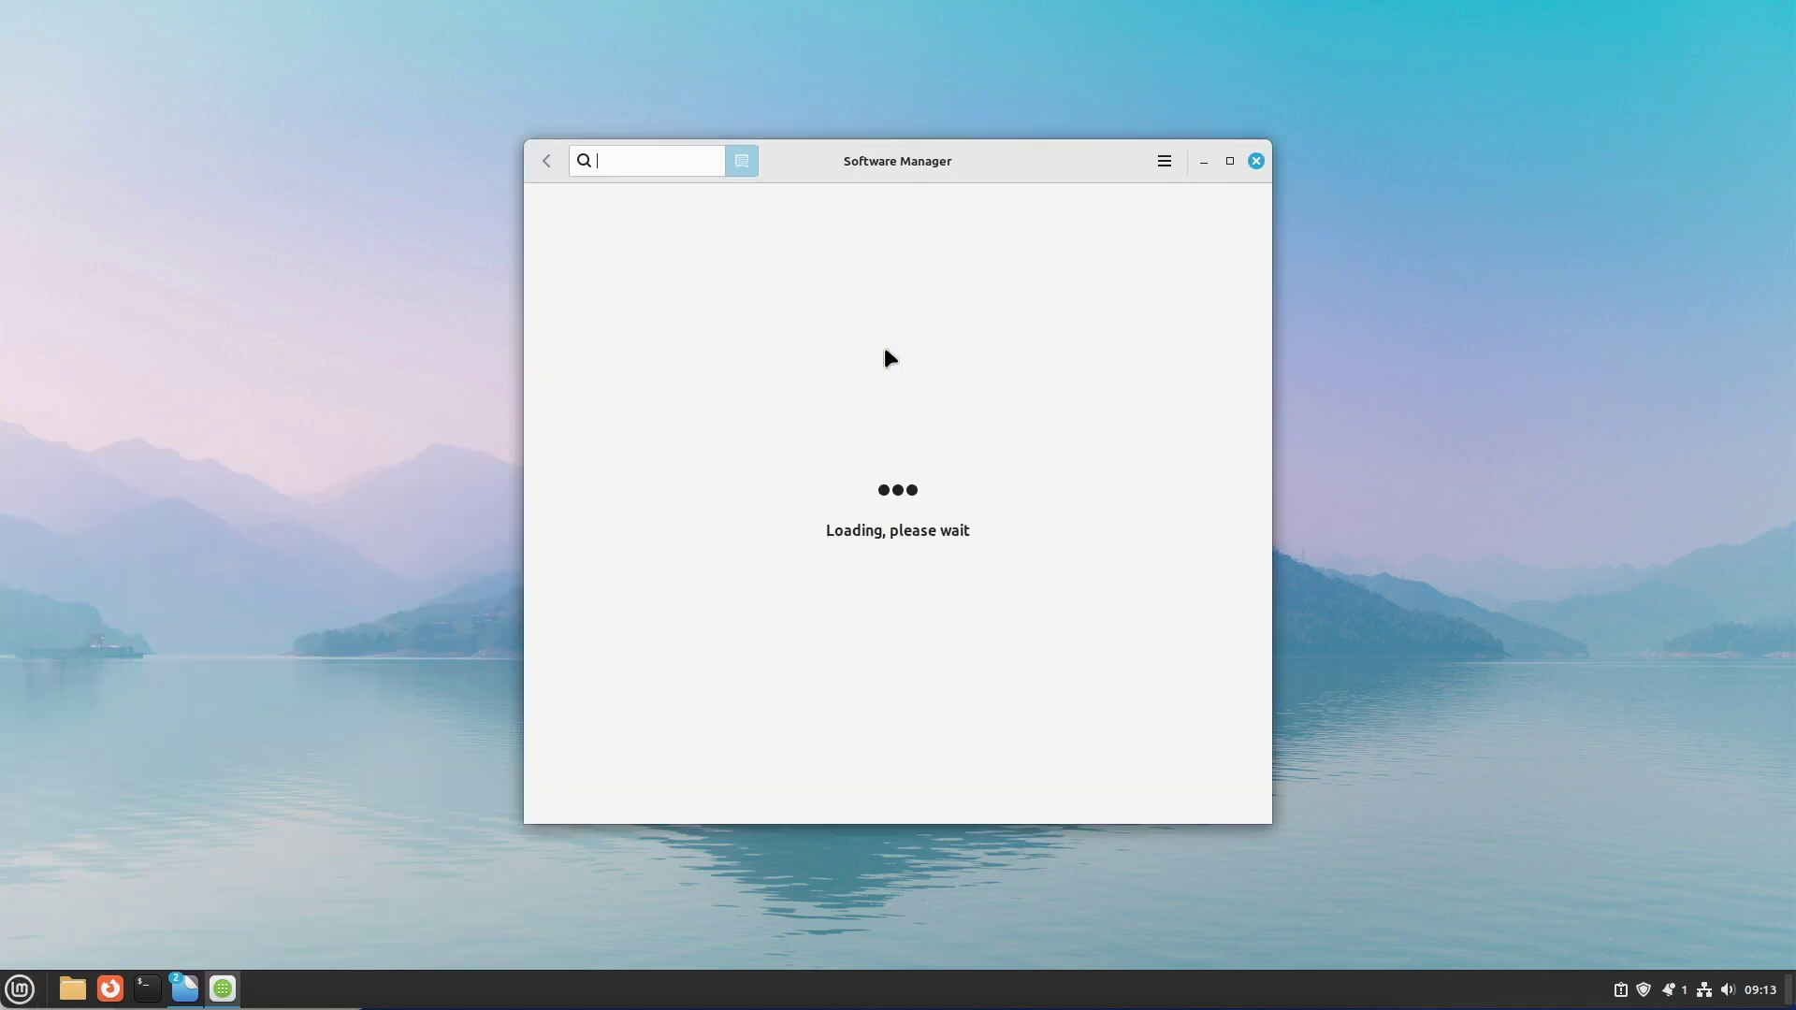
pyautogui.click(1163, 161)
pyautogui.click(1217, 236)
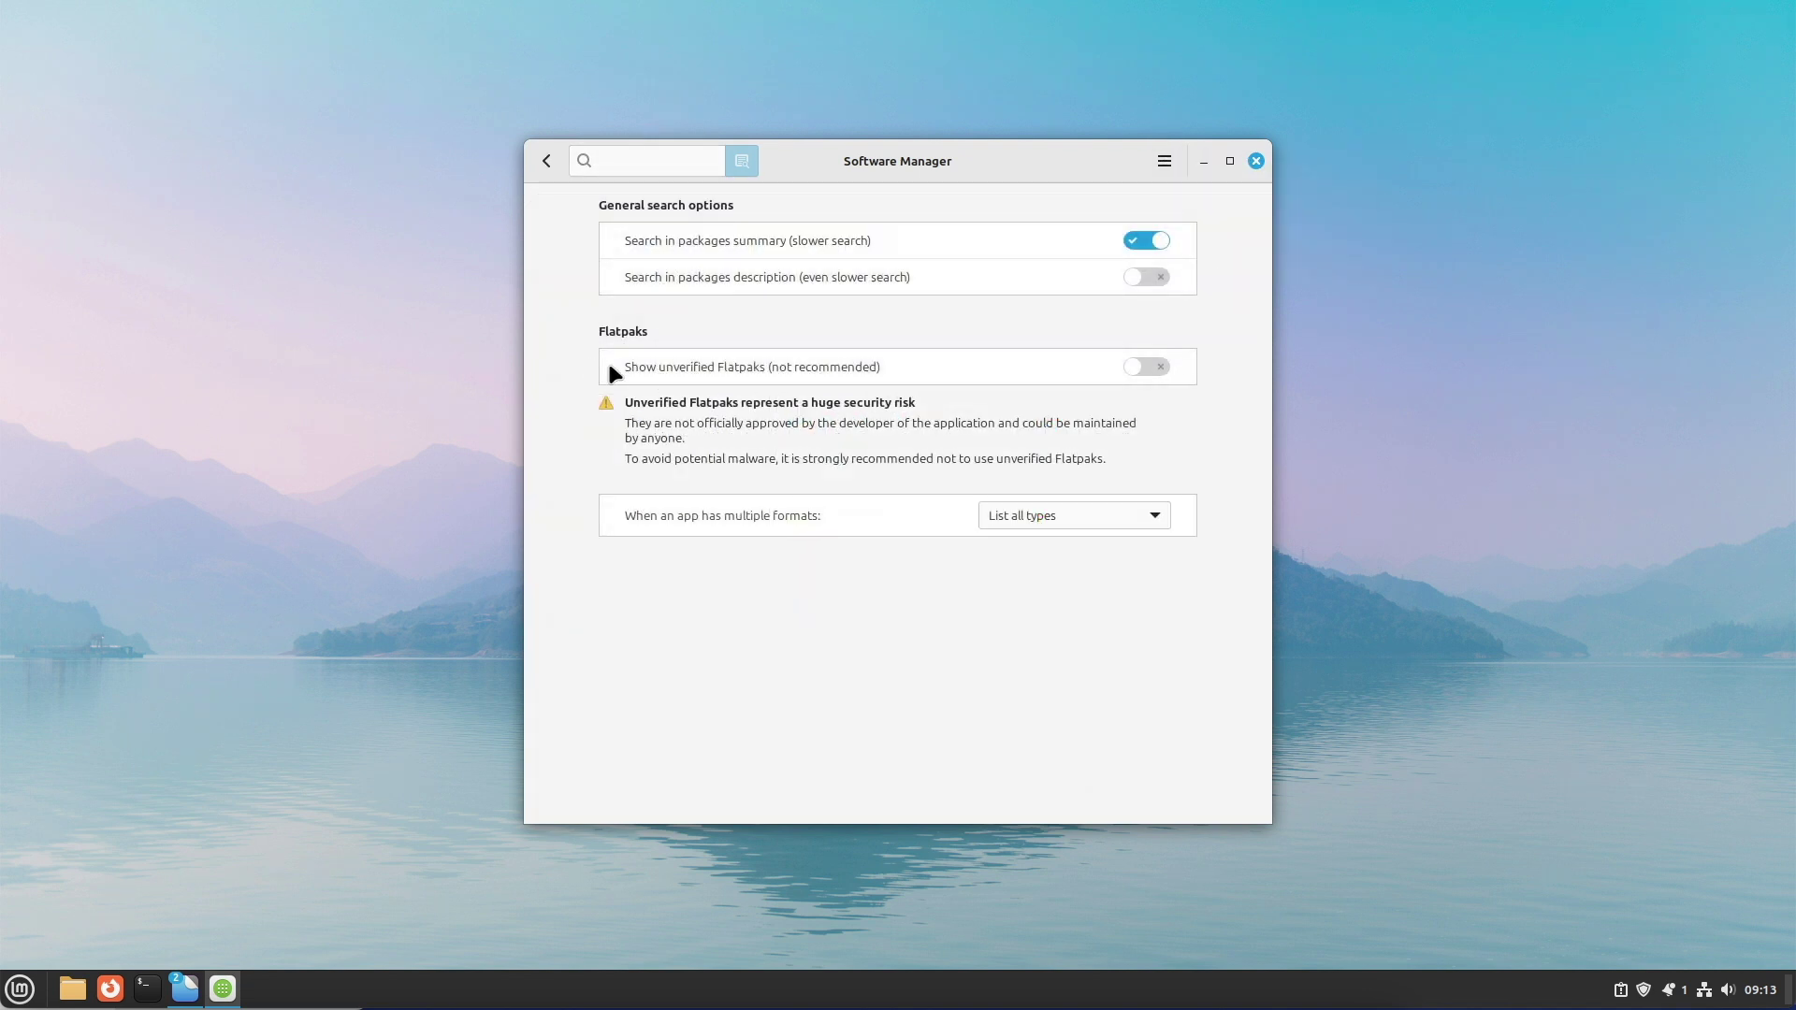
# Return home, cycle the featured banner through Inkscape, Spotify and Blender to Discord, then close the store
pyautogui.click(547, 168)
pyautogui.click(830, 347)
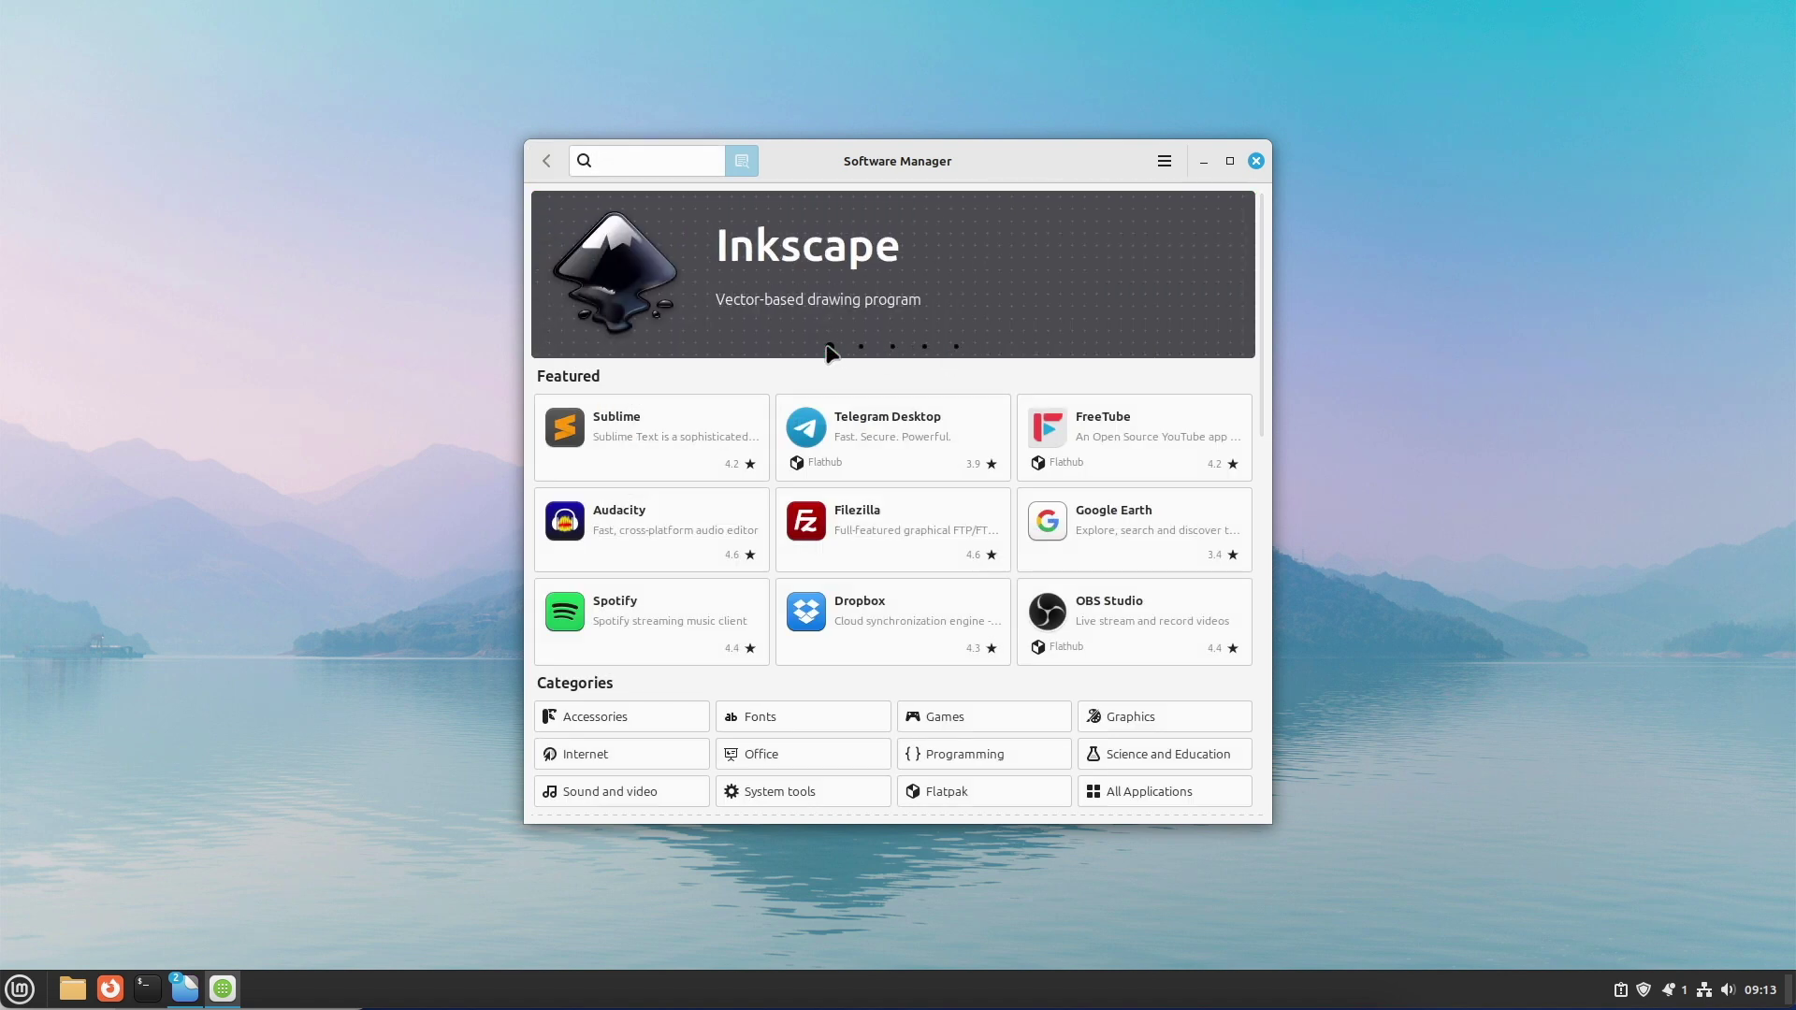
pyautogui.click(861, 347)
pyautogui.click(892, 347)
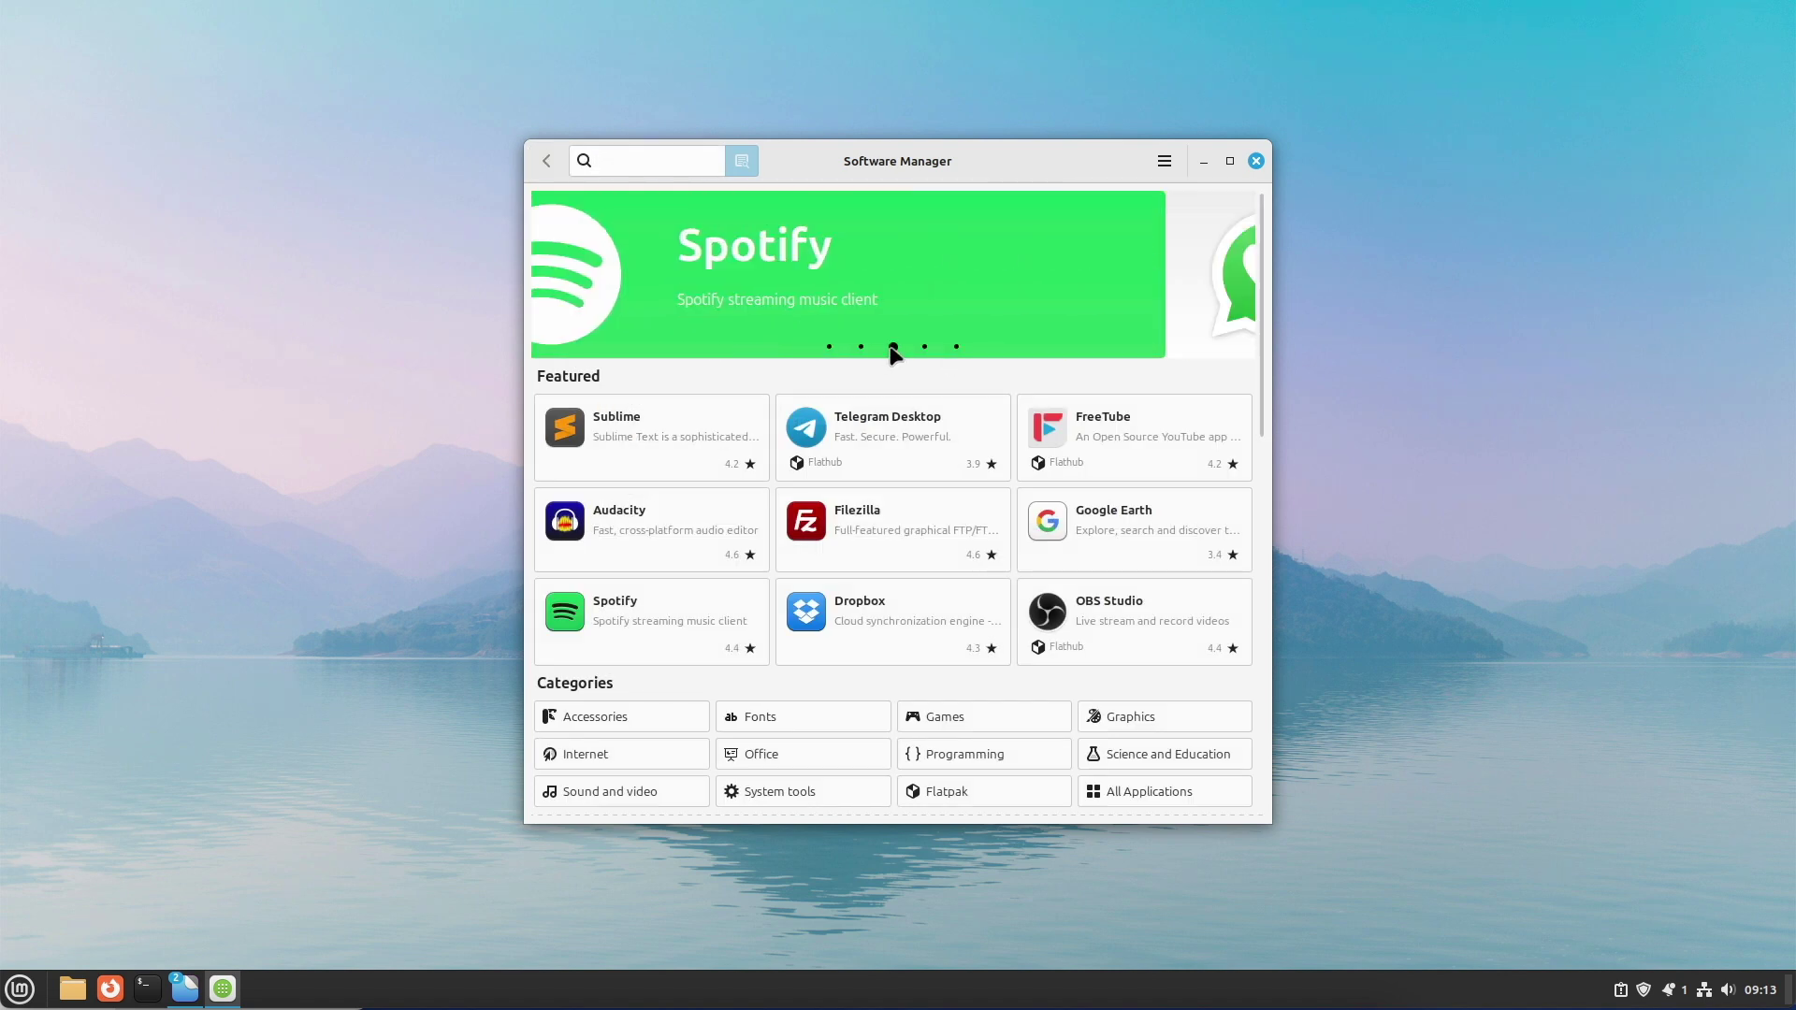
pyautogui.click(923, 347)
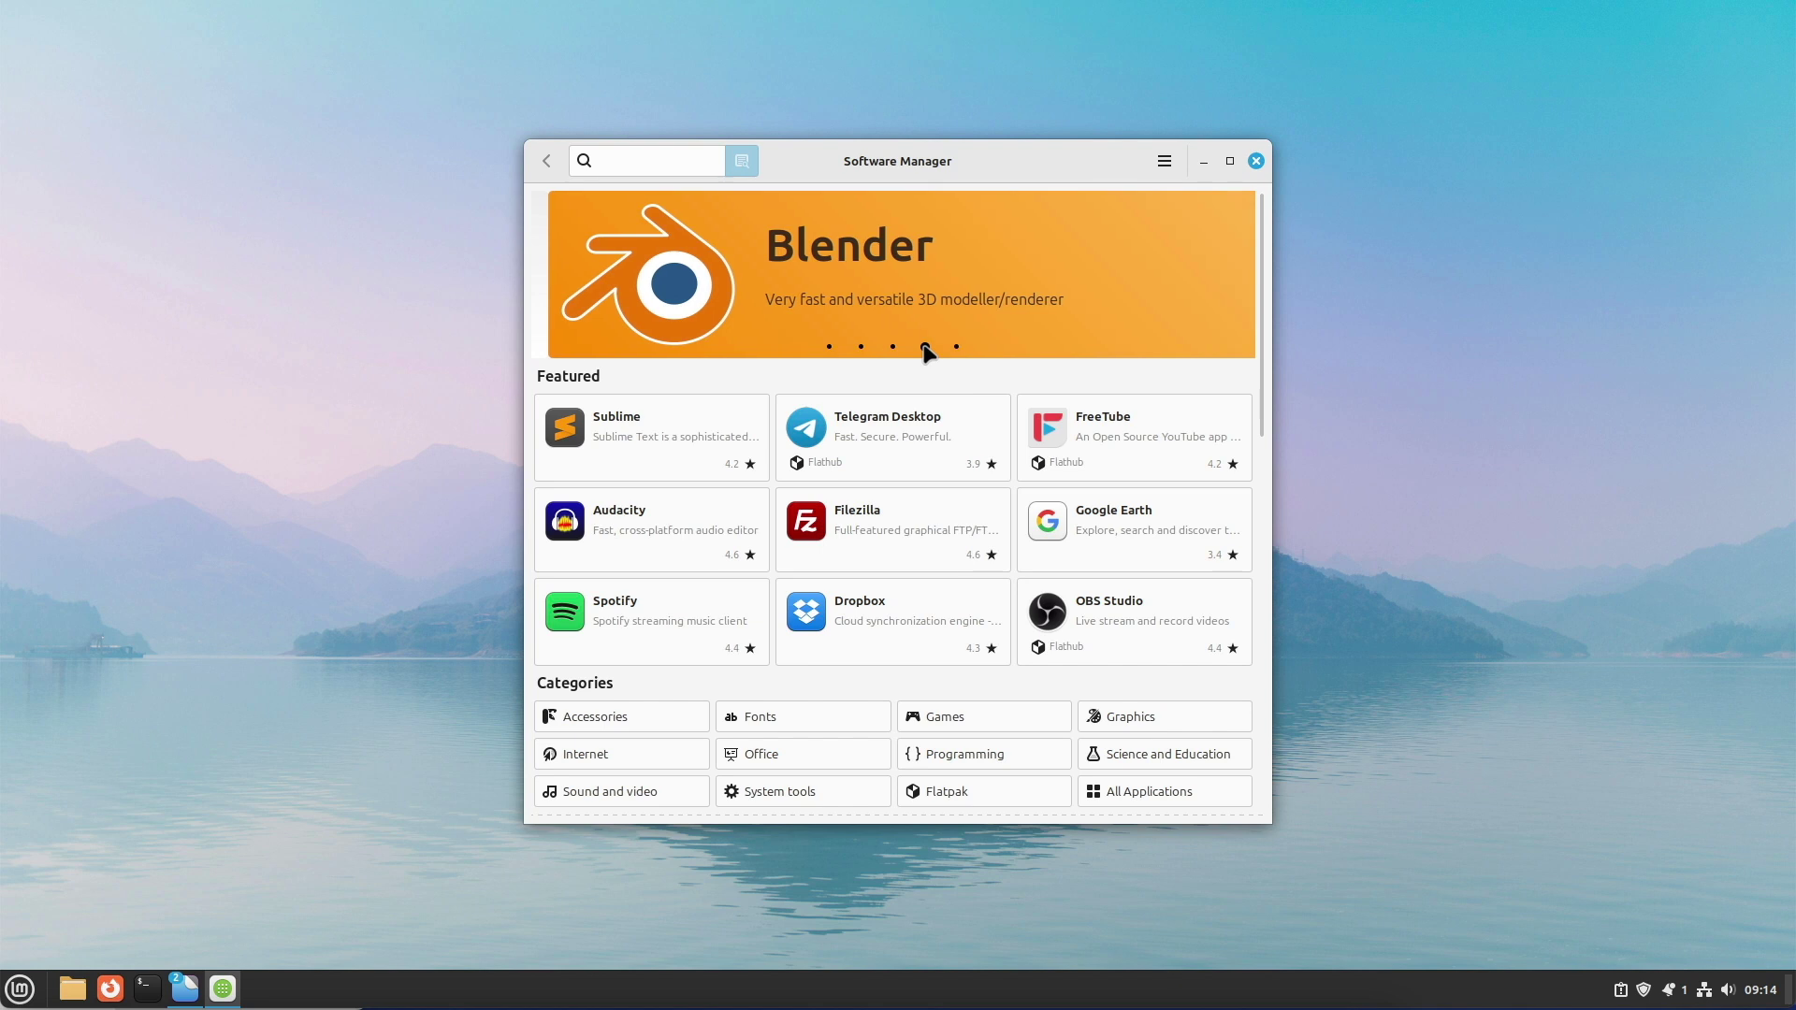
pyautogui.click(957, 348)
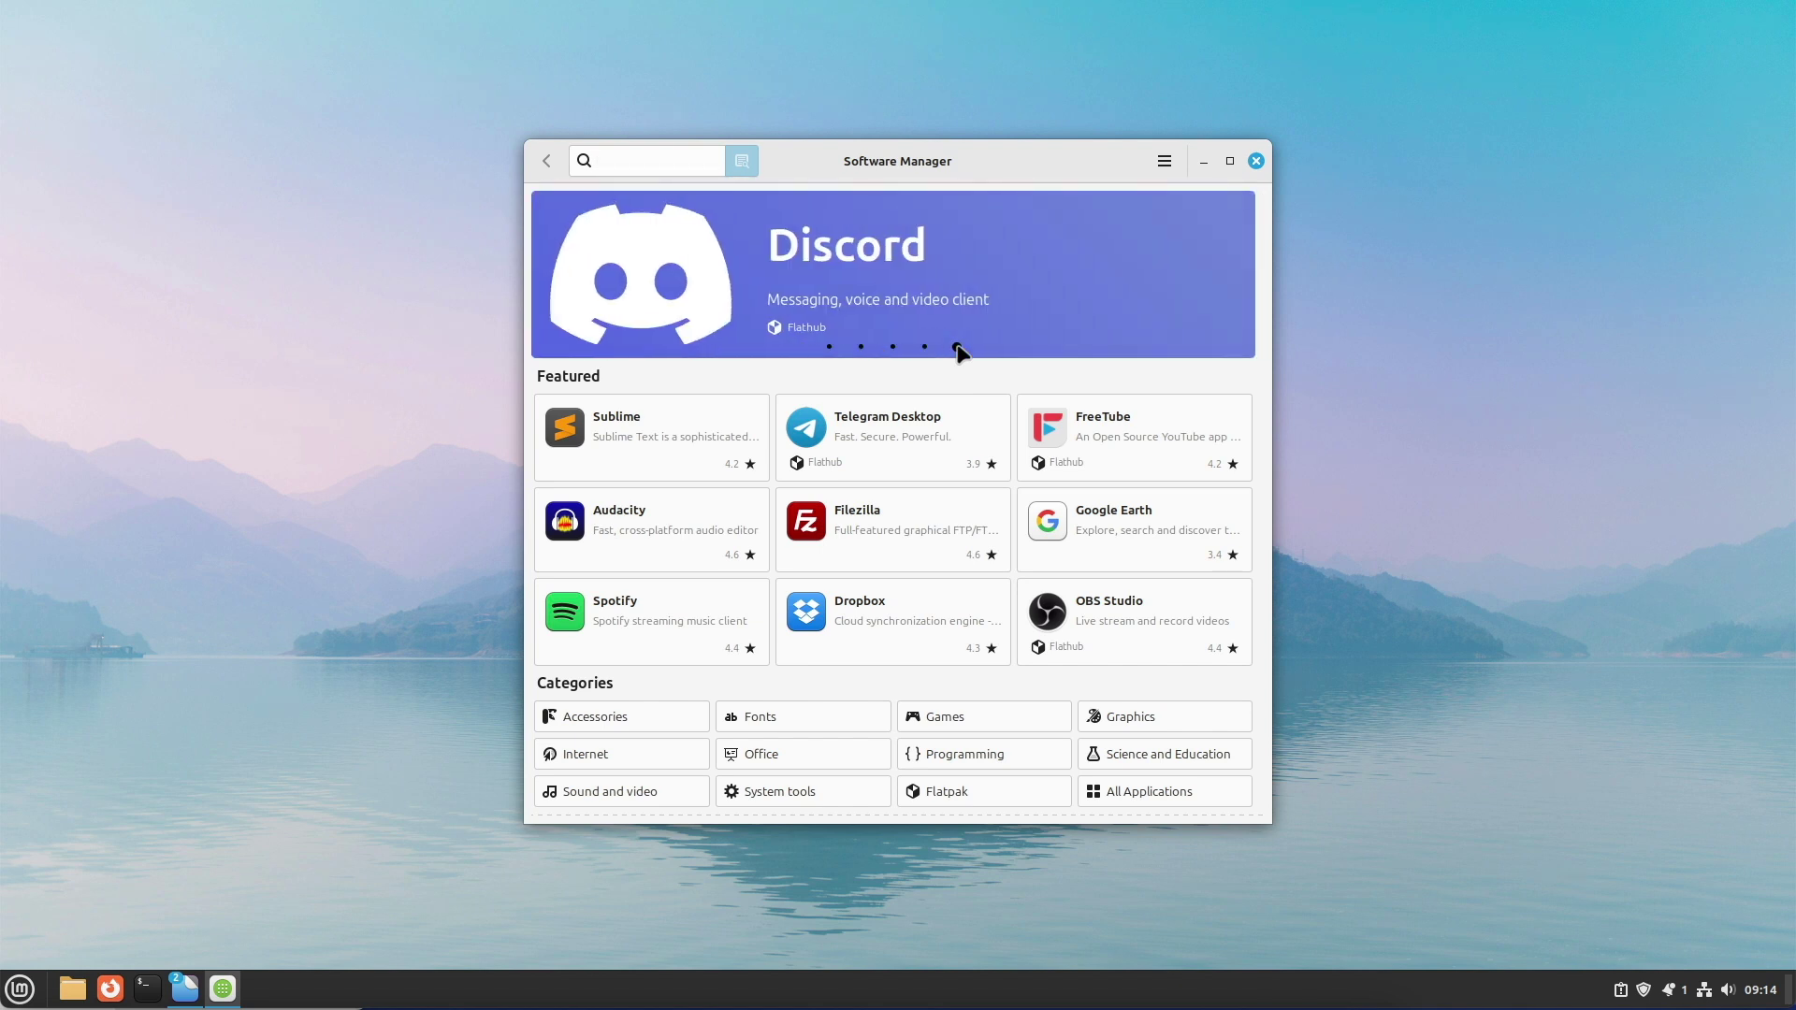
pyautogui.click(1256, 161)
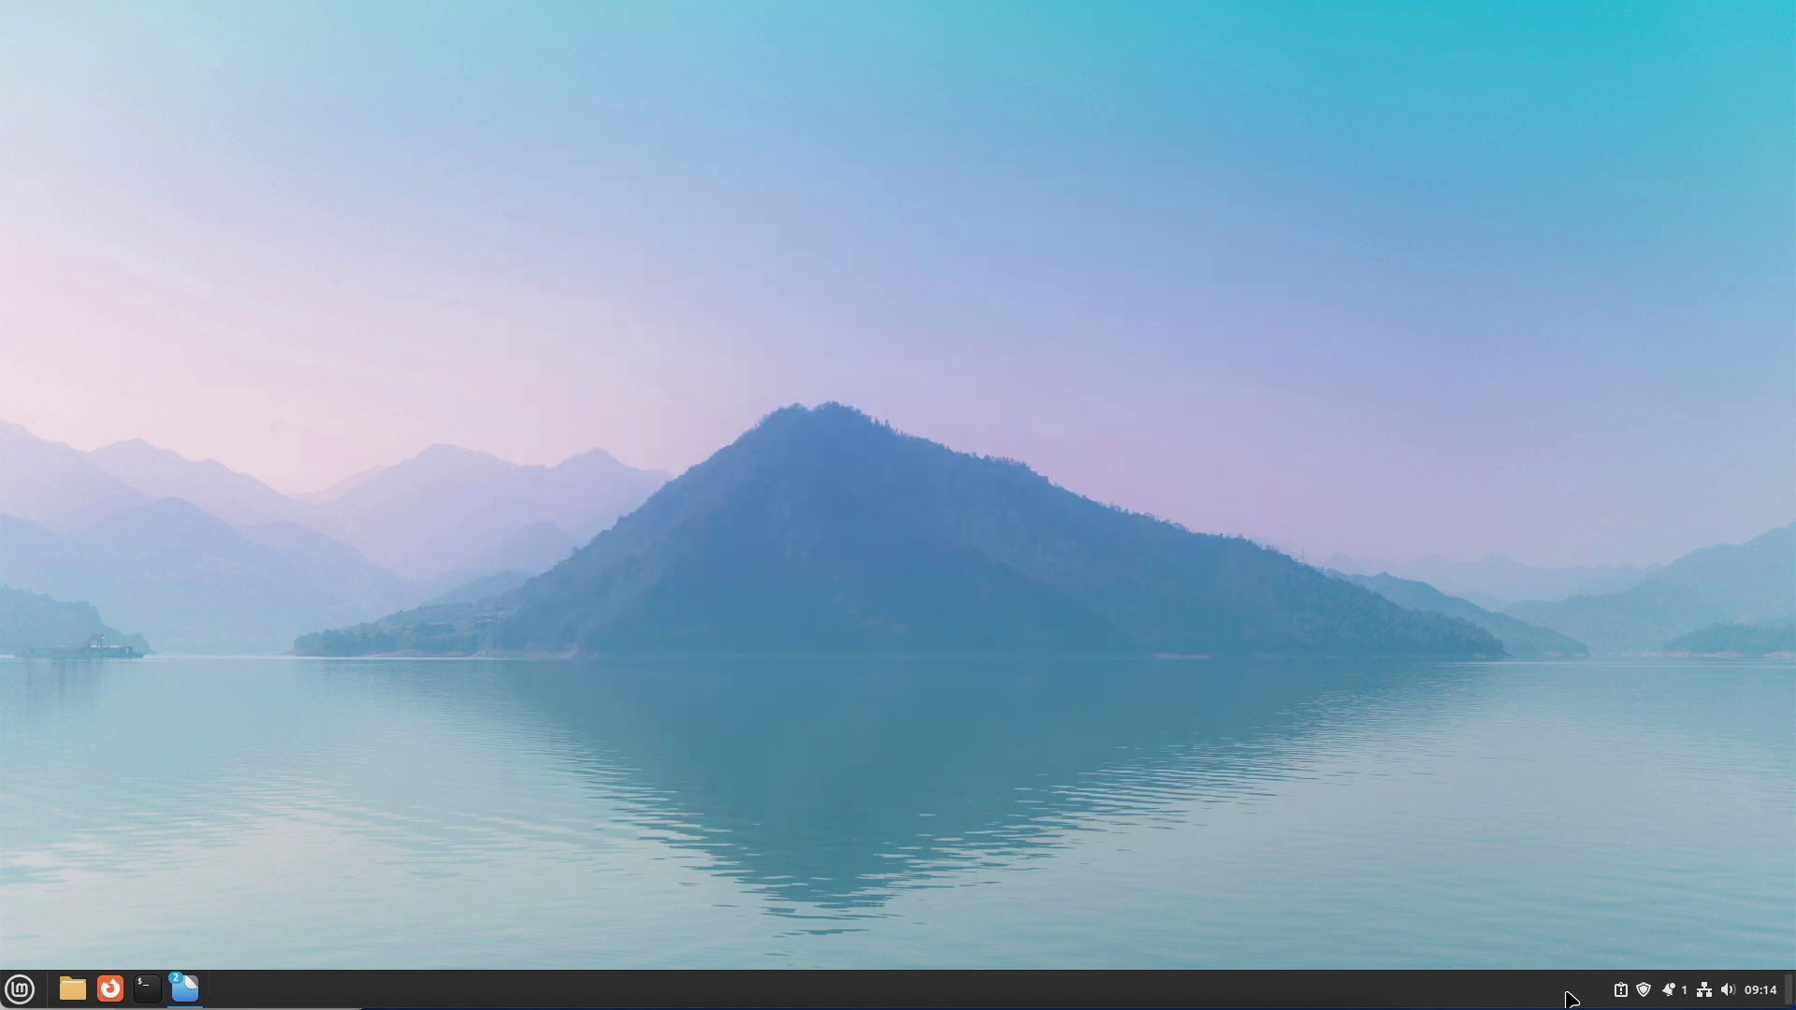
# Turn on automatic update installation in Update Manager's Automation preferences, authorising with the password
pyautogui.click(1643, 990)
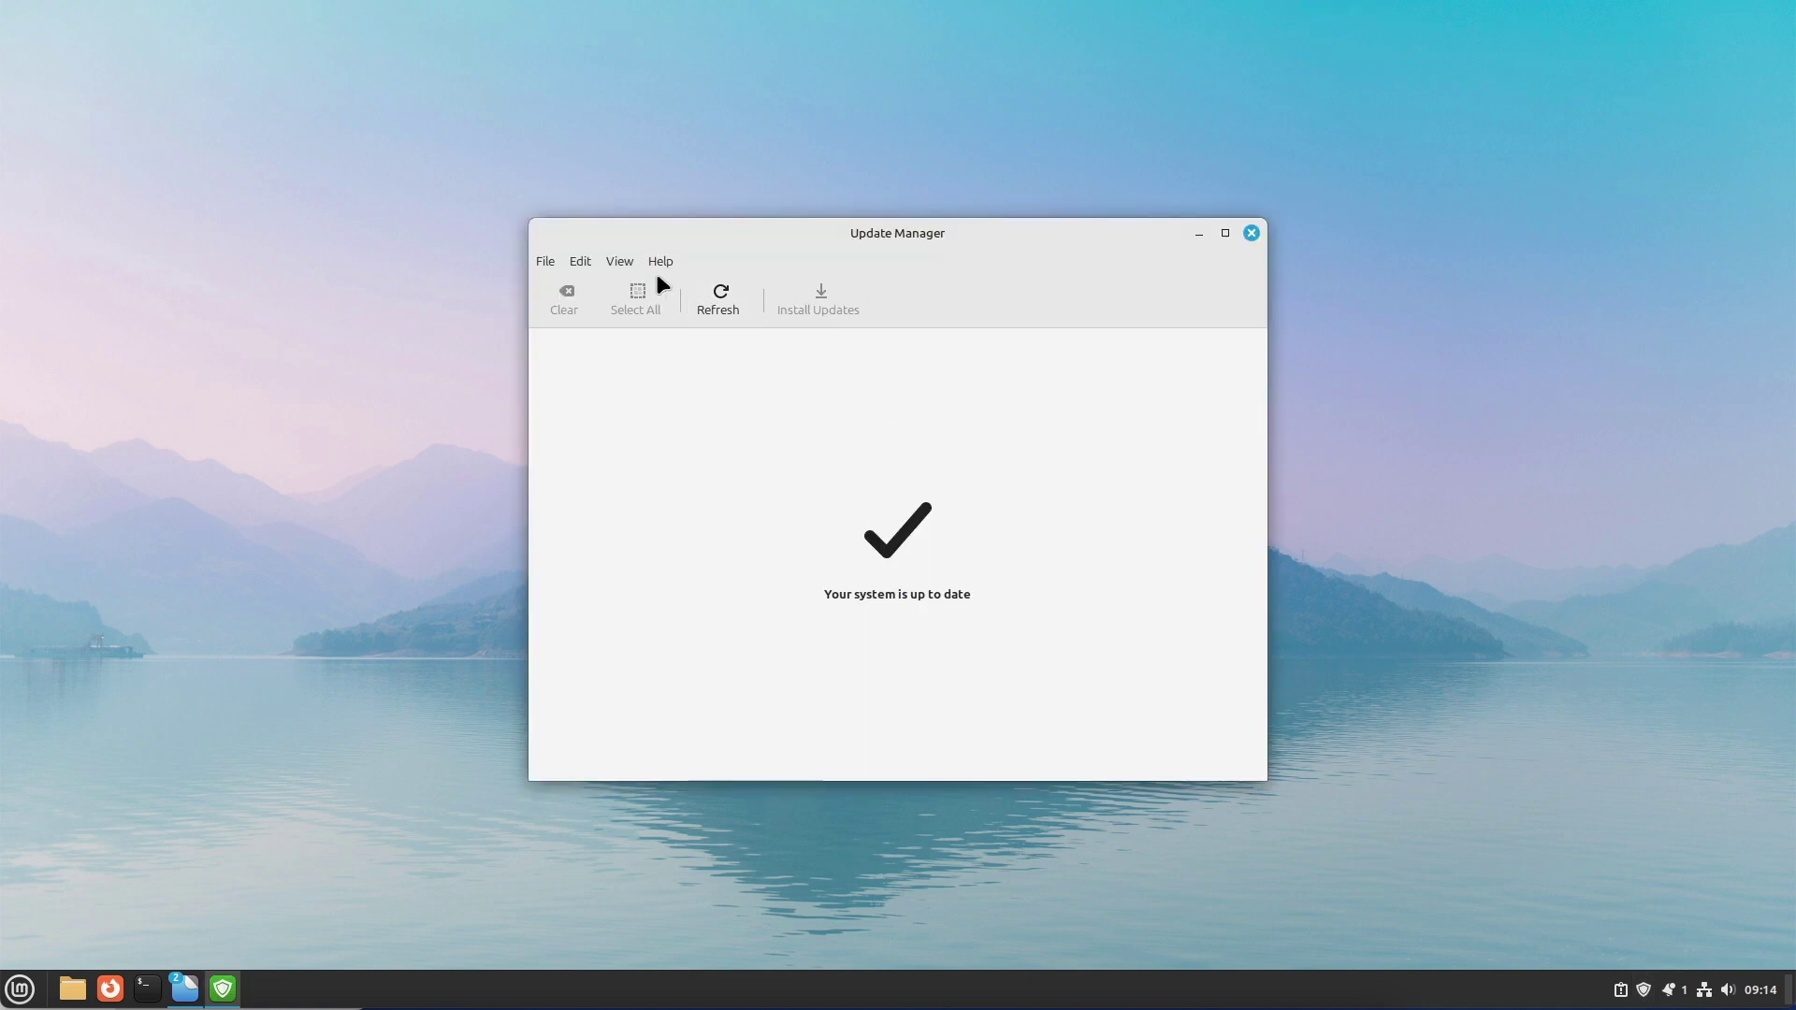
pyautogui.click(580, 262)
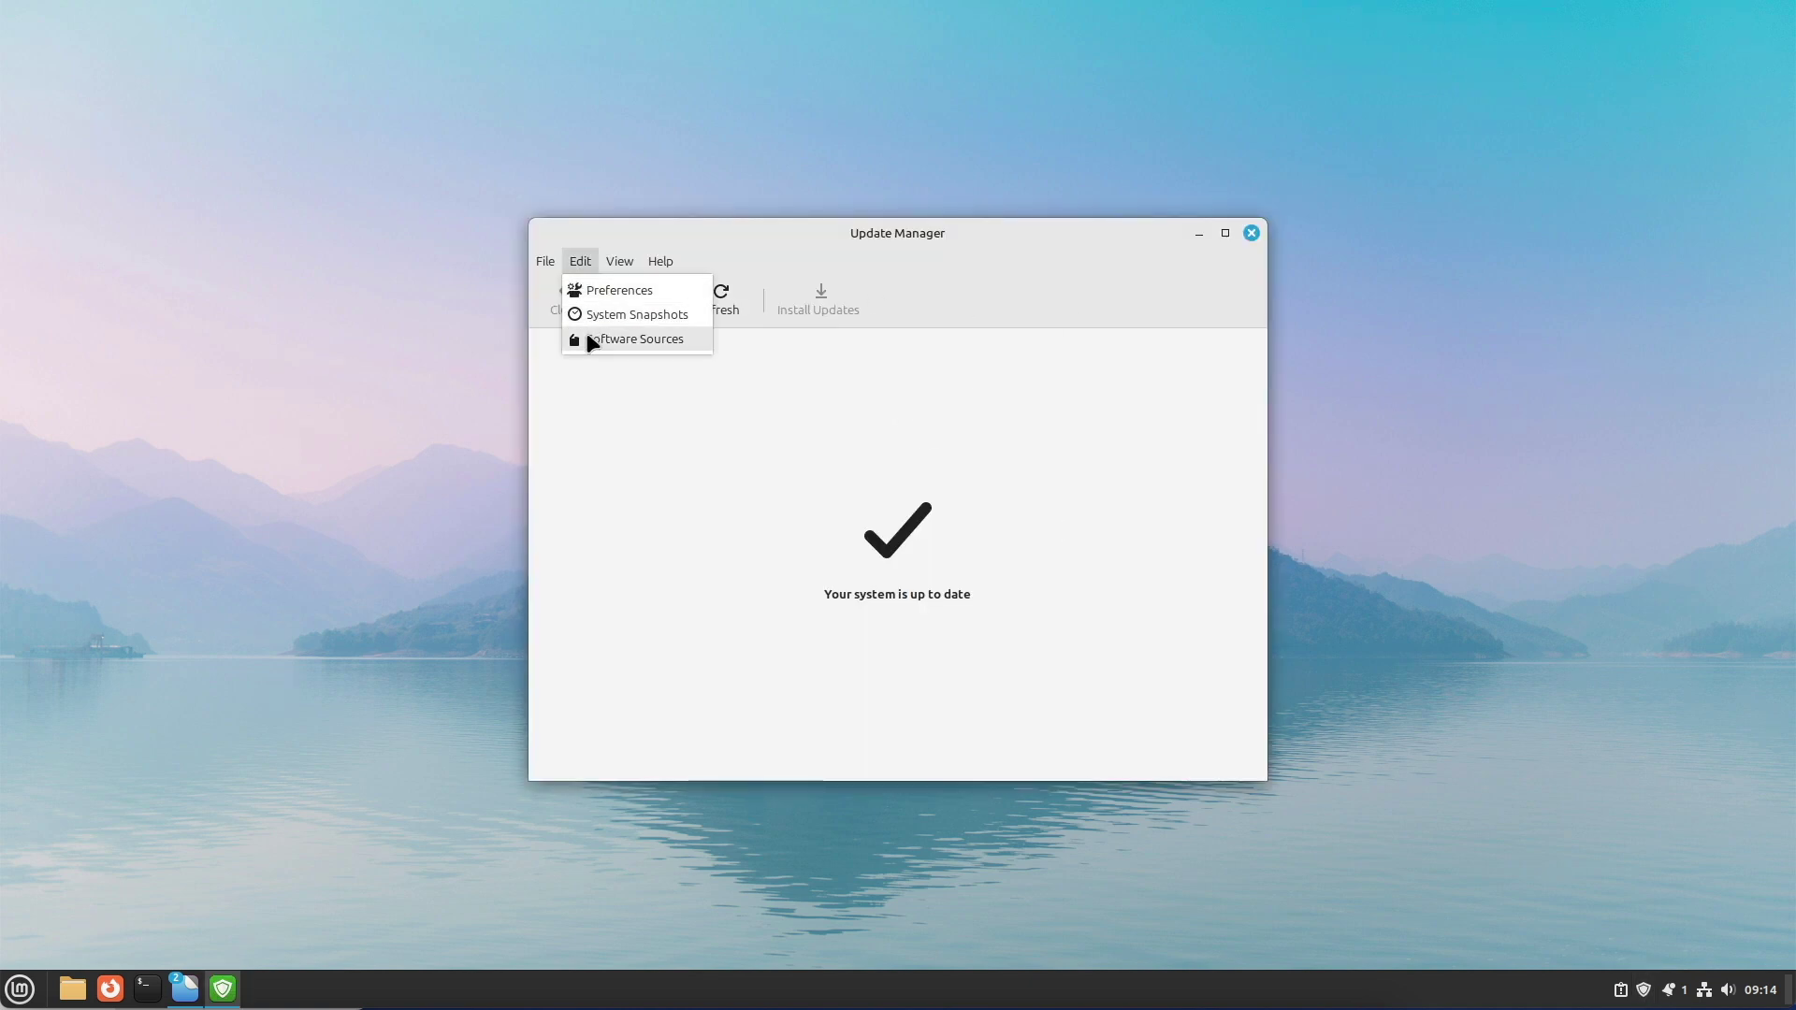
pyautogui.click(602, 290)
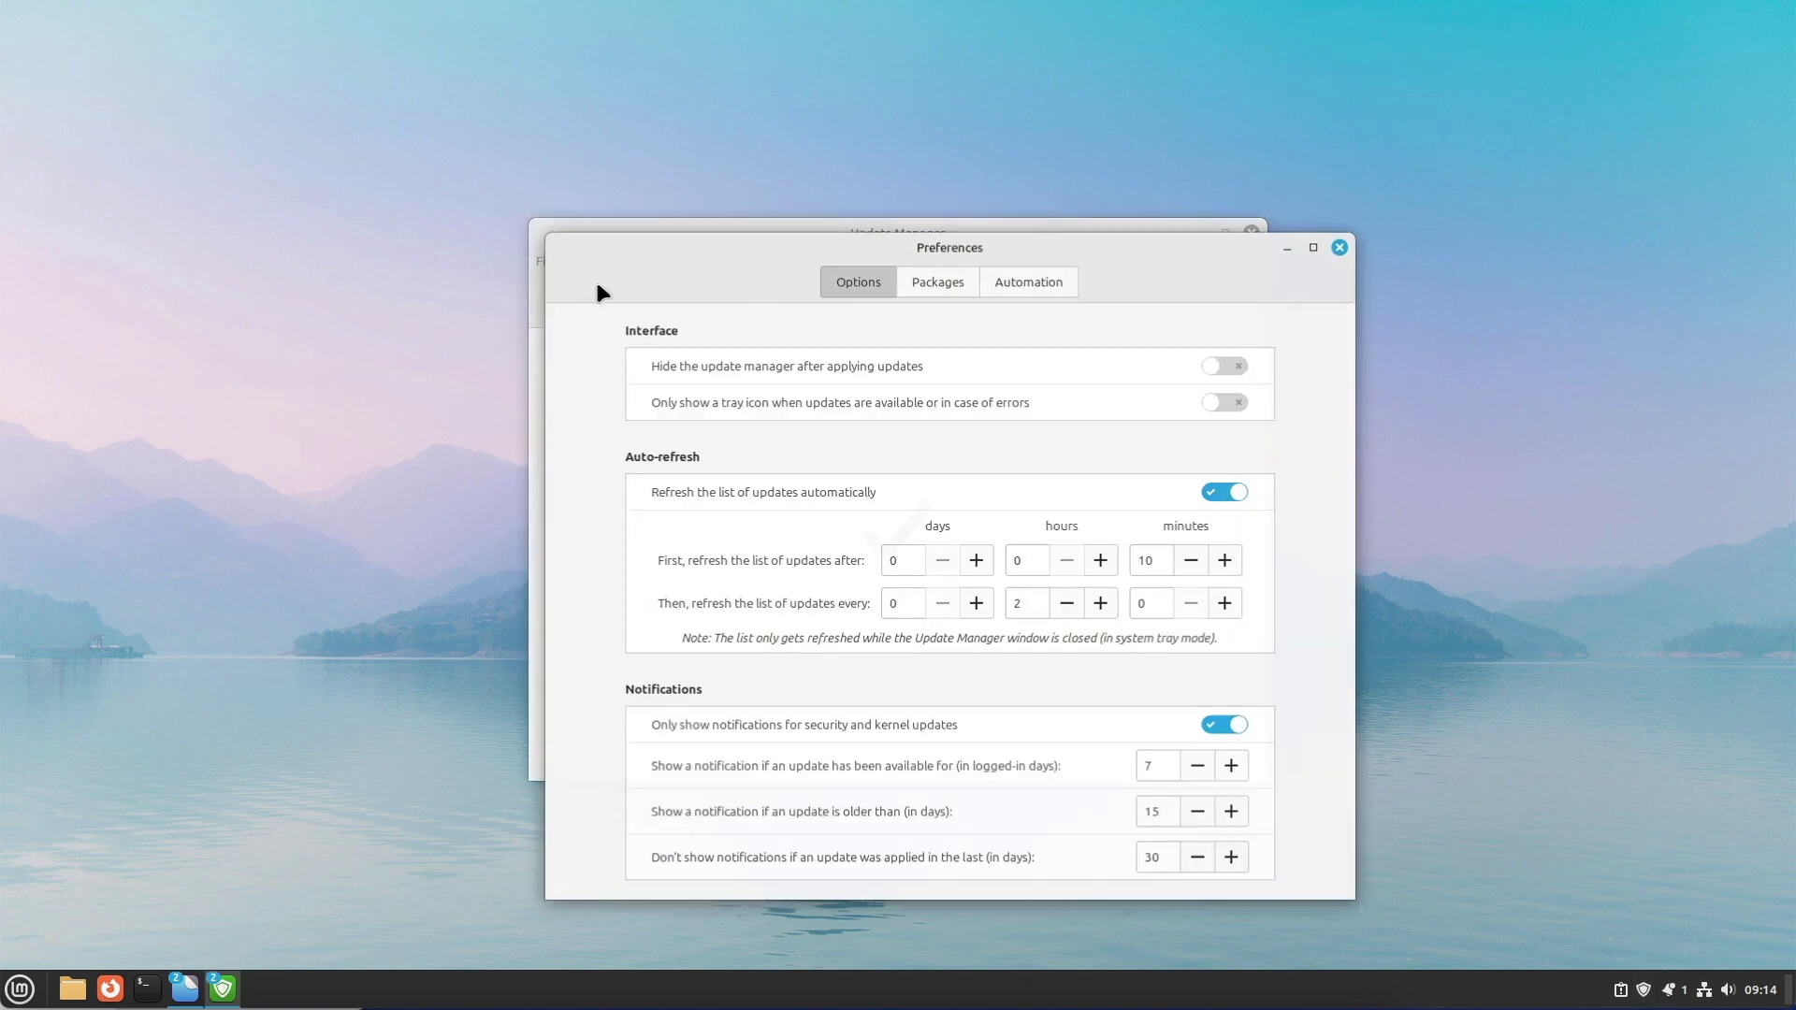
pyautogui.click(1046, 292)
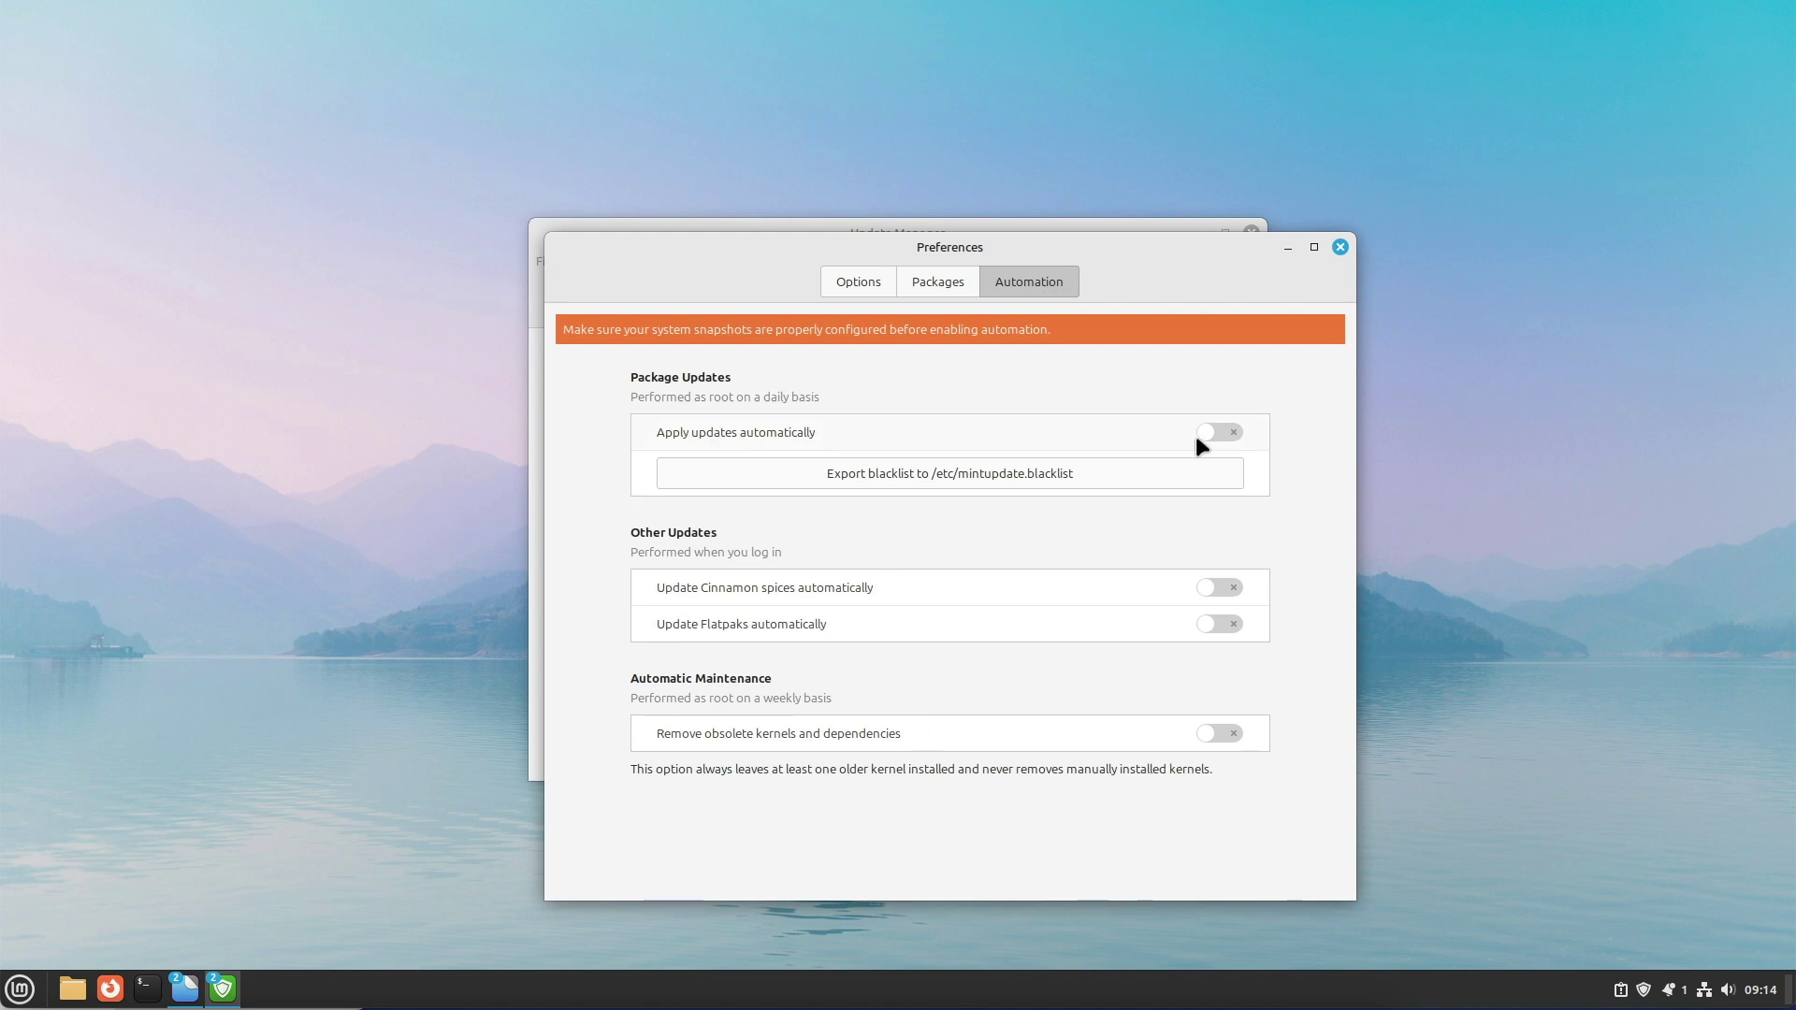
pyautogui.click(1225, 435)
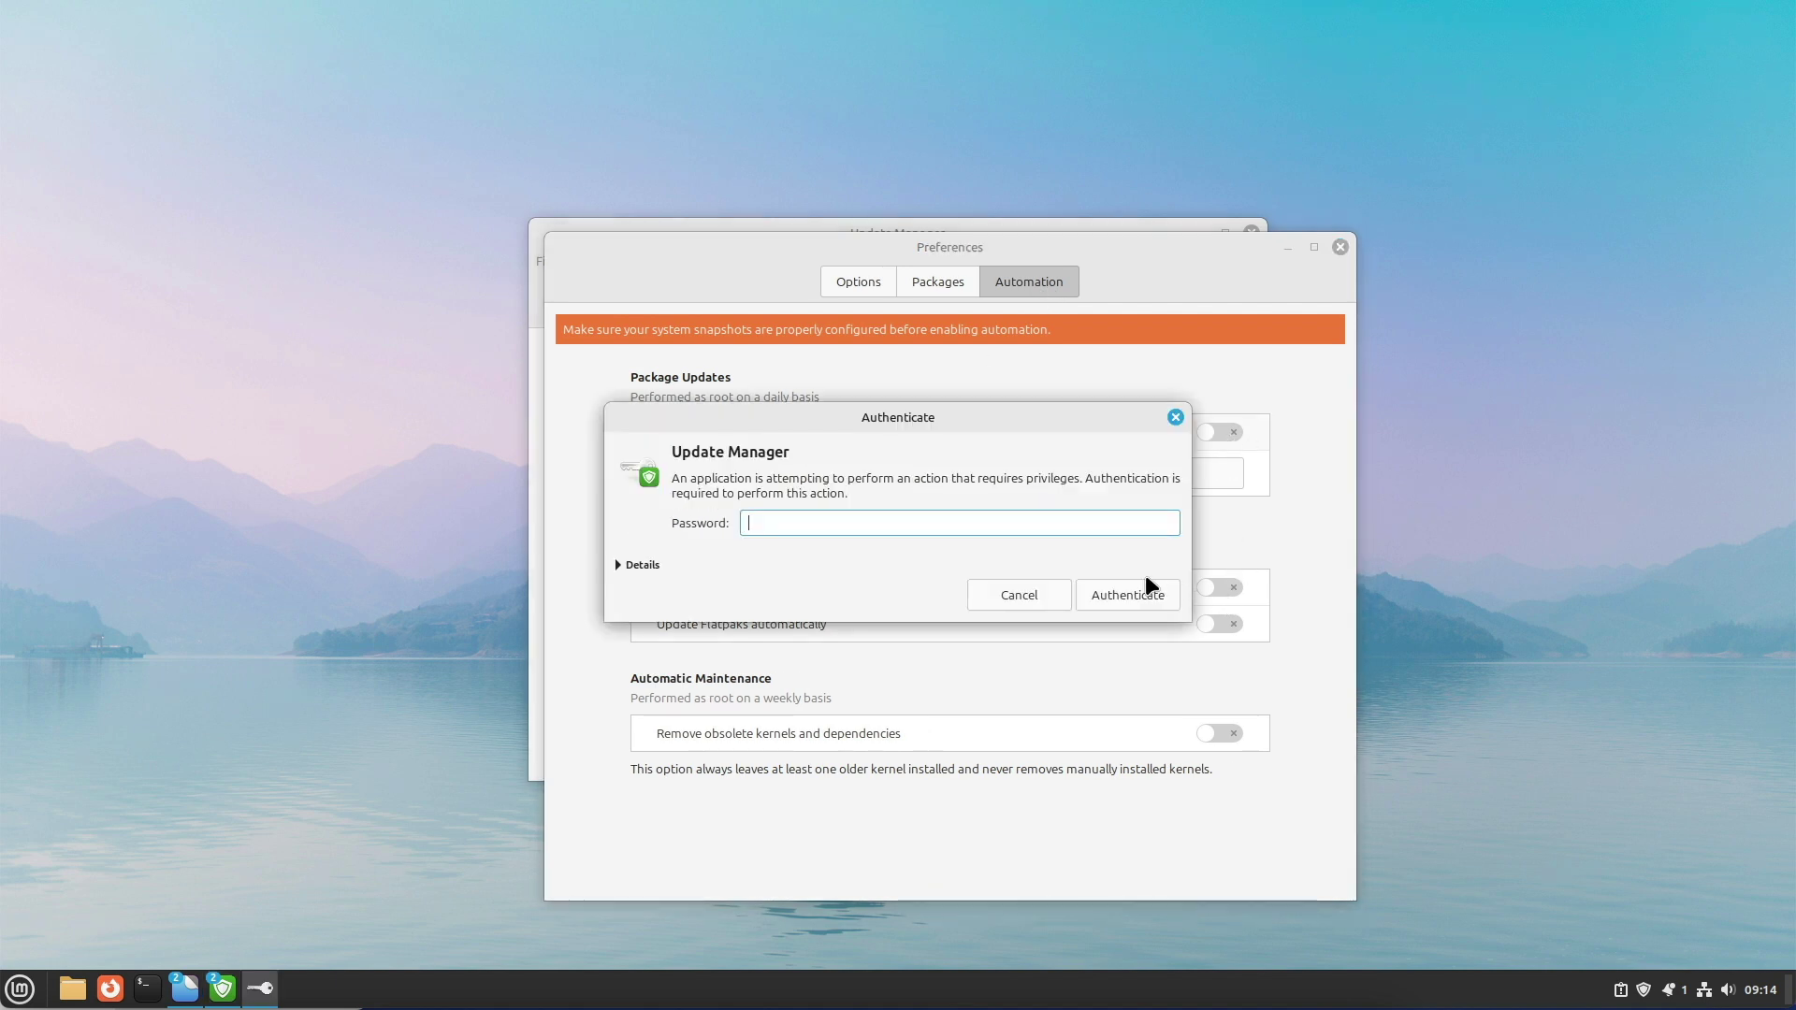
pyautogui.write('•••••')
pyautogui.press('Return')
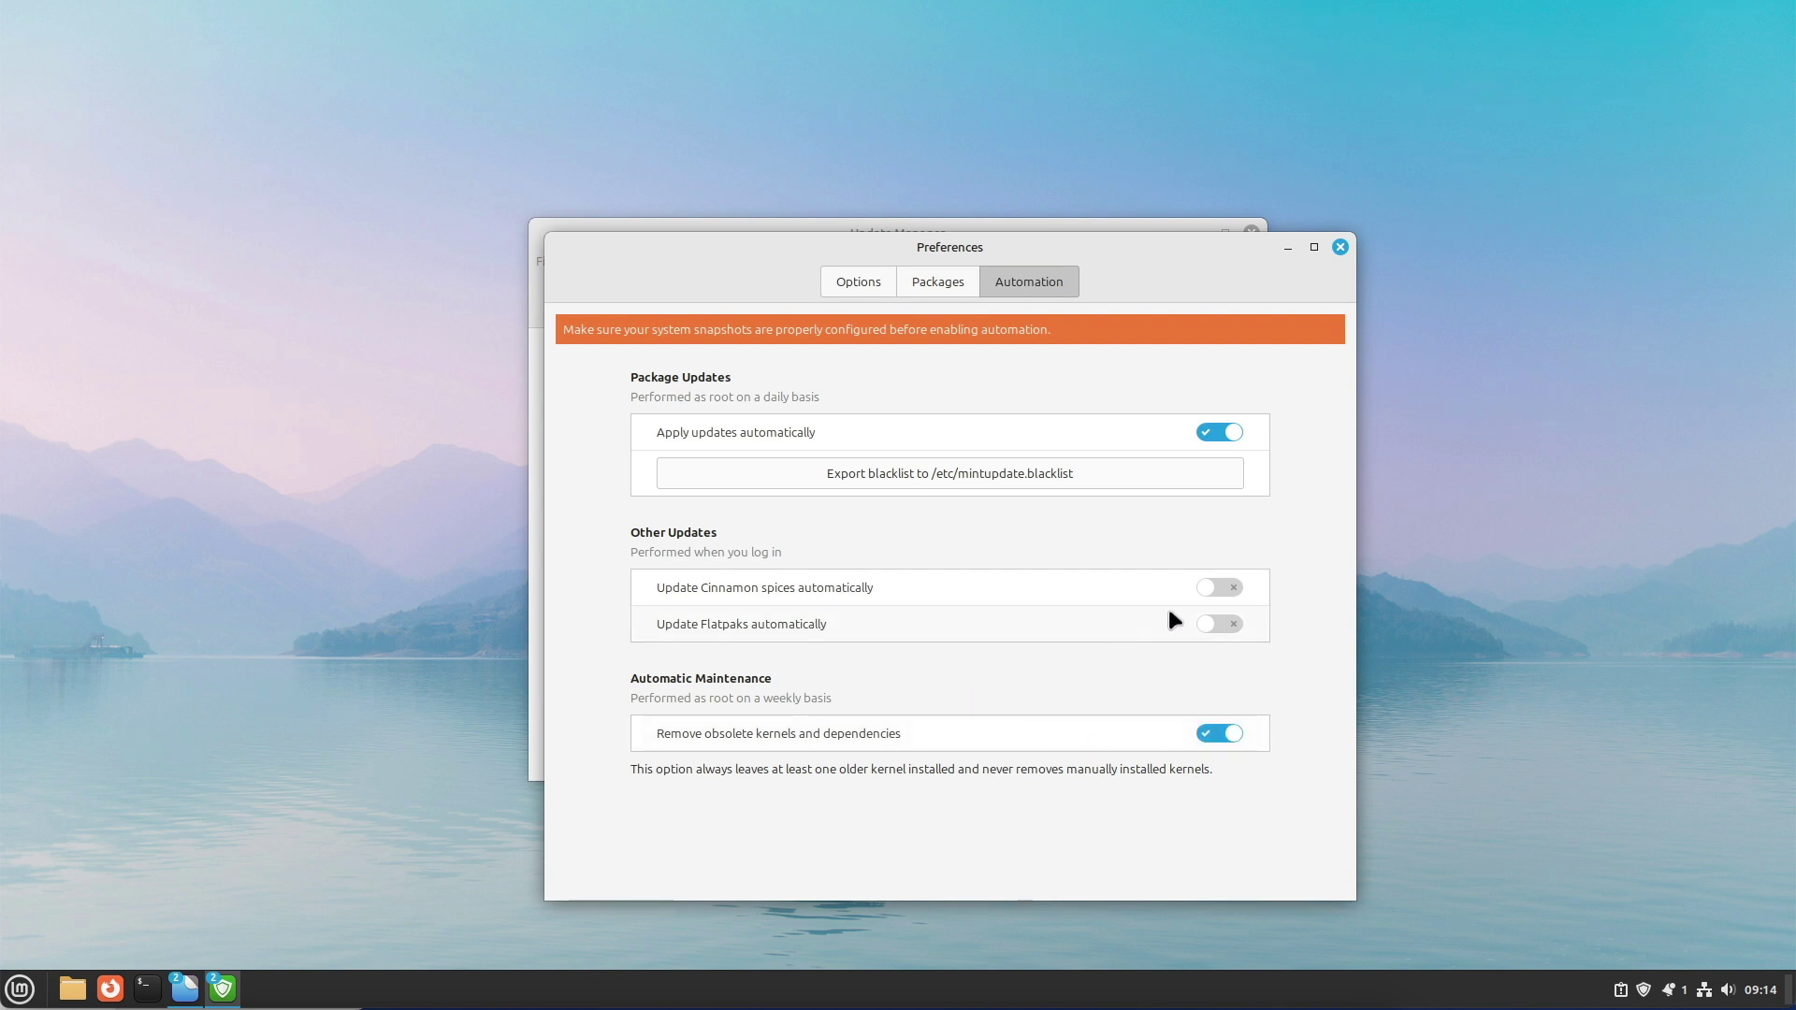
# Enable automatic Cinnamon spice and Flatpak updates, then close Preferences and Update Manager
pyautogui.click(1233, 589)
pyautogui.click(1221, 624)
pyautogui.click(848, 282)
pyautogui.click(1340, 248)
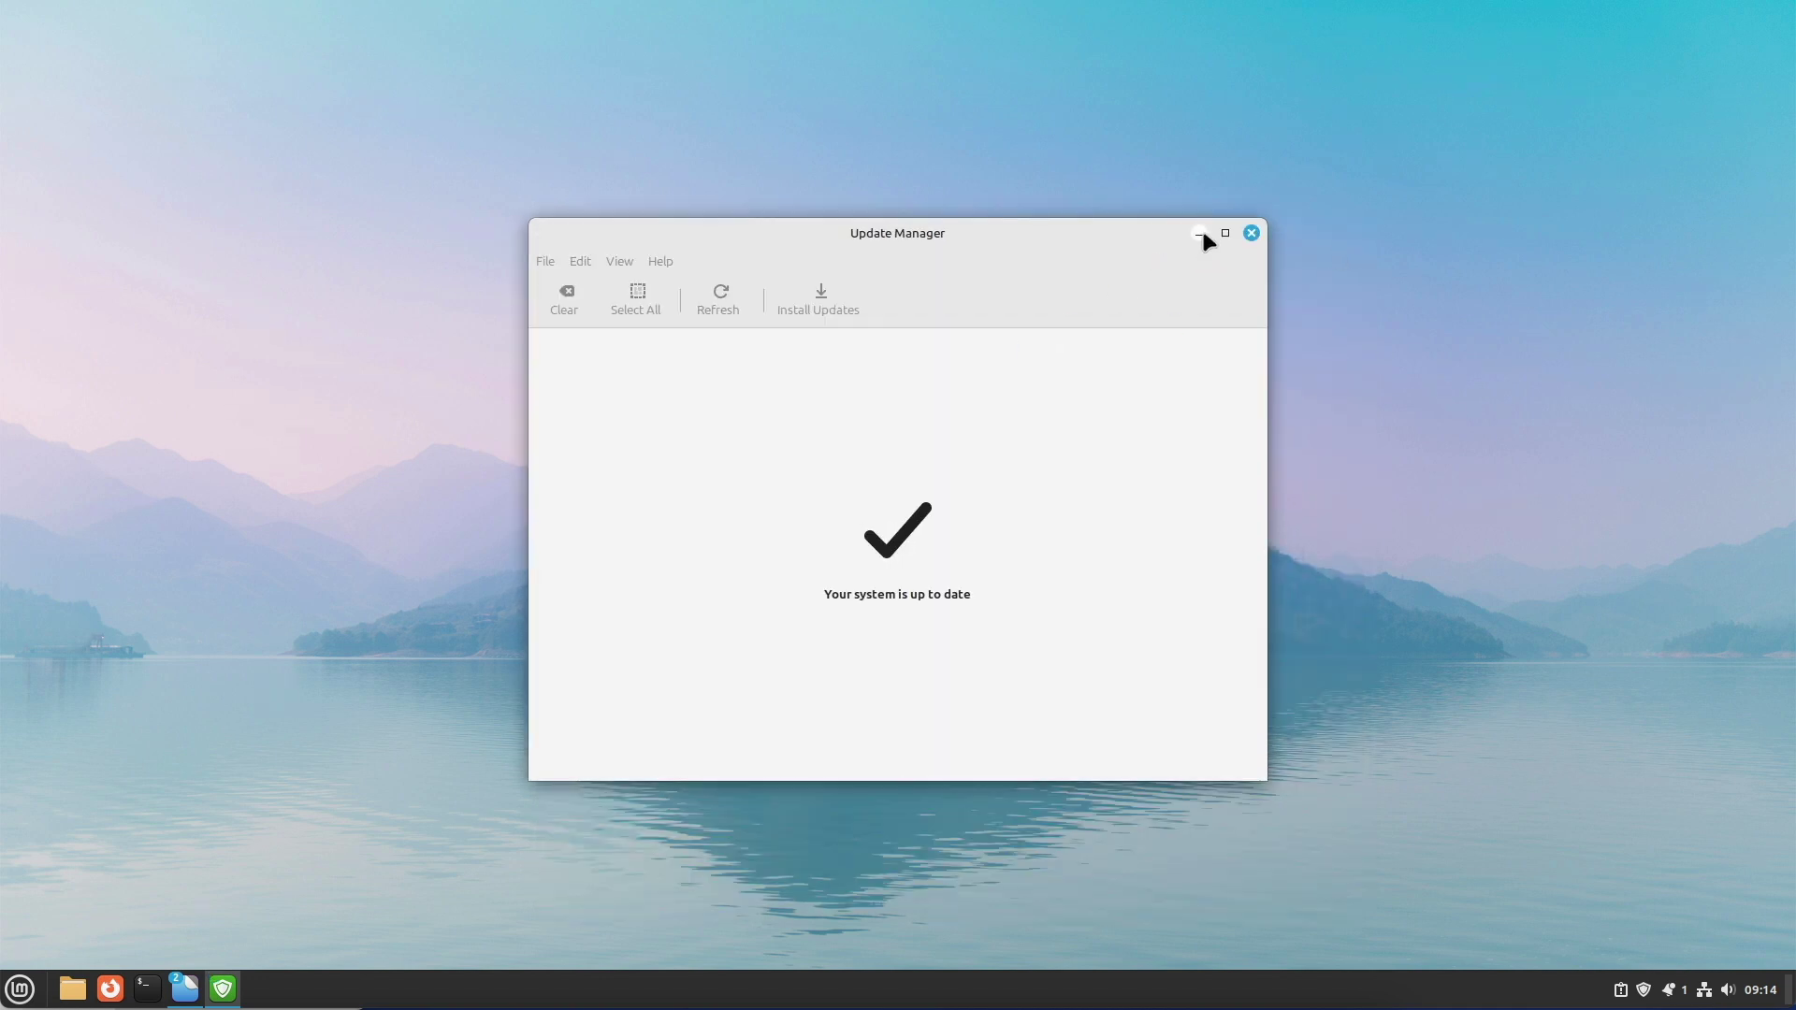
pyautogui.click(1250, 233)
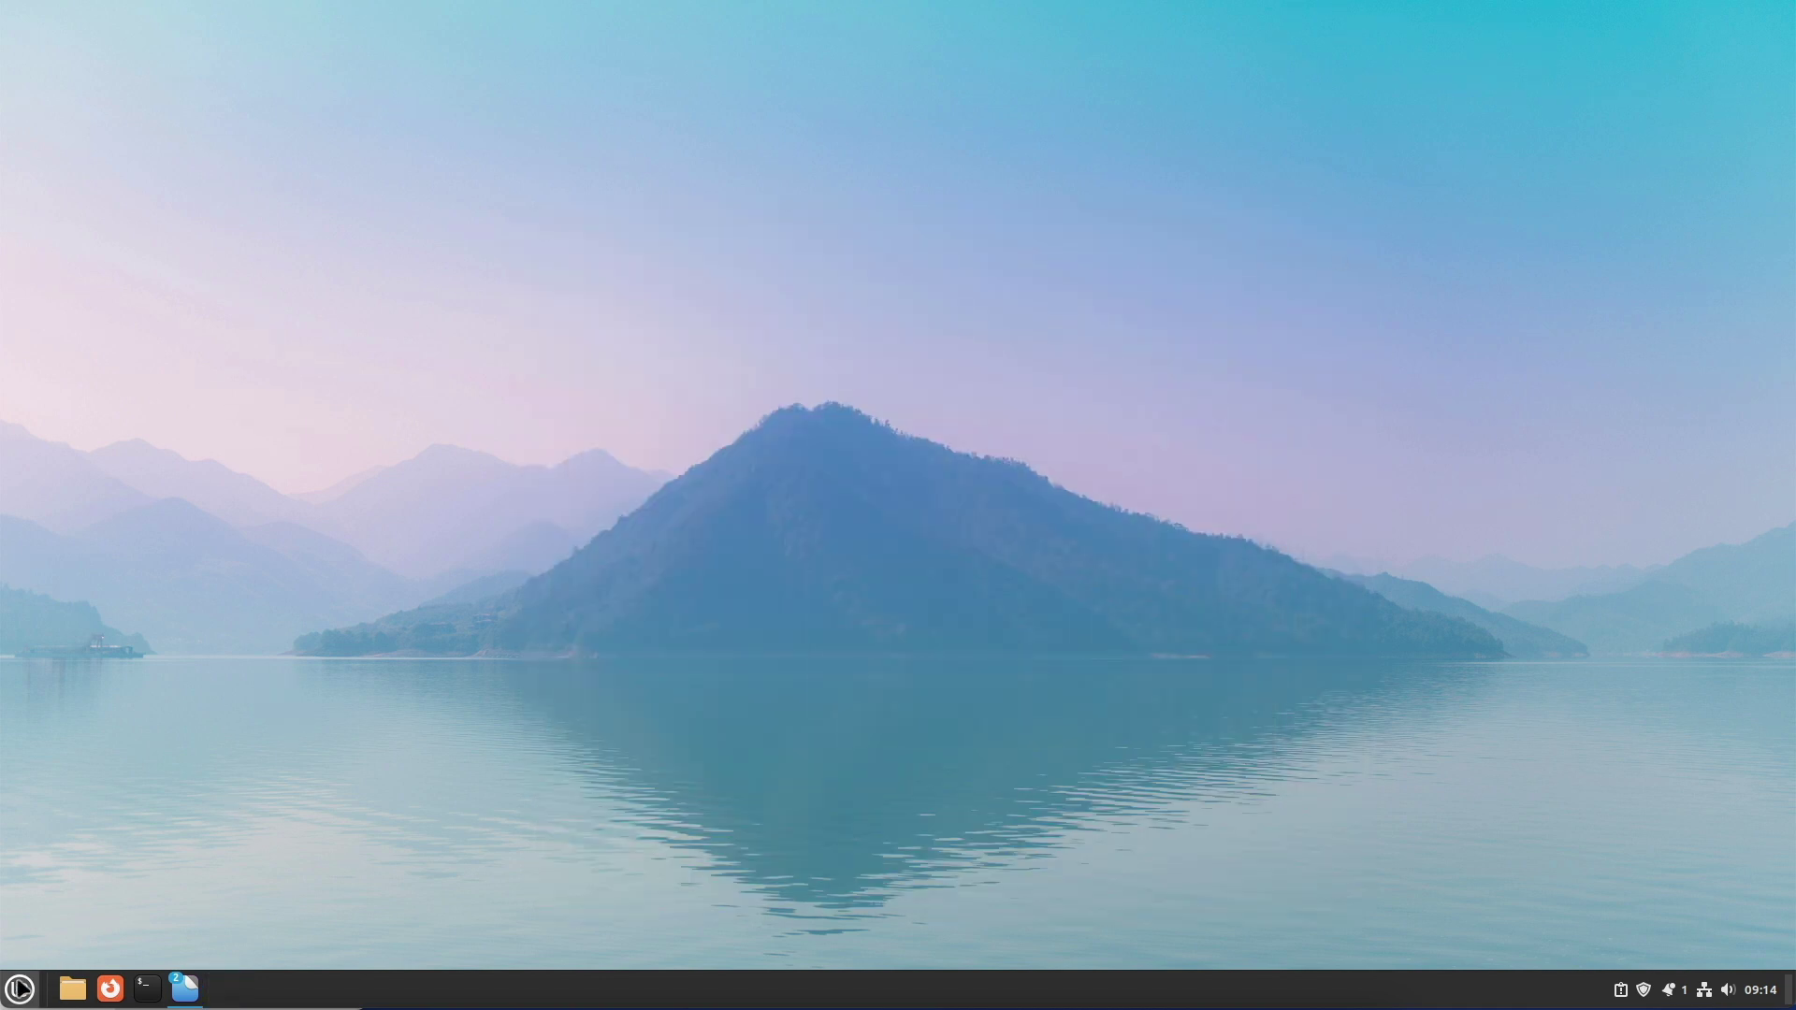
# Launch System Settings, look at Backgrounds, then show Themes beside the Home folder window
pyautogui.click(20, 988)
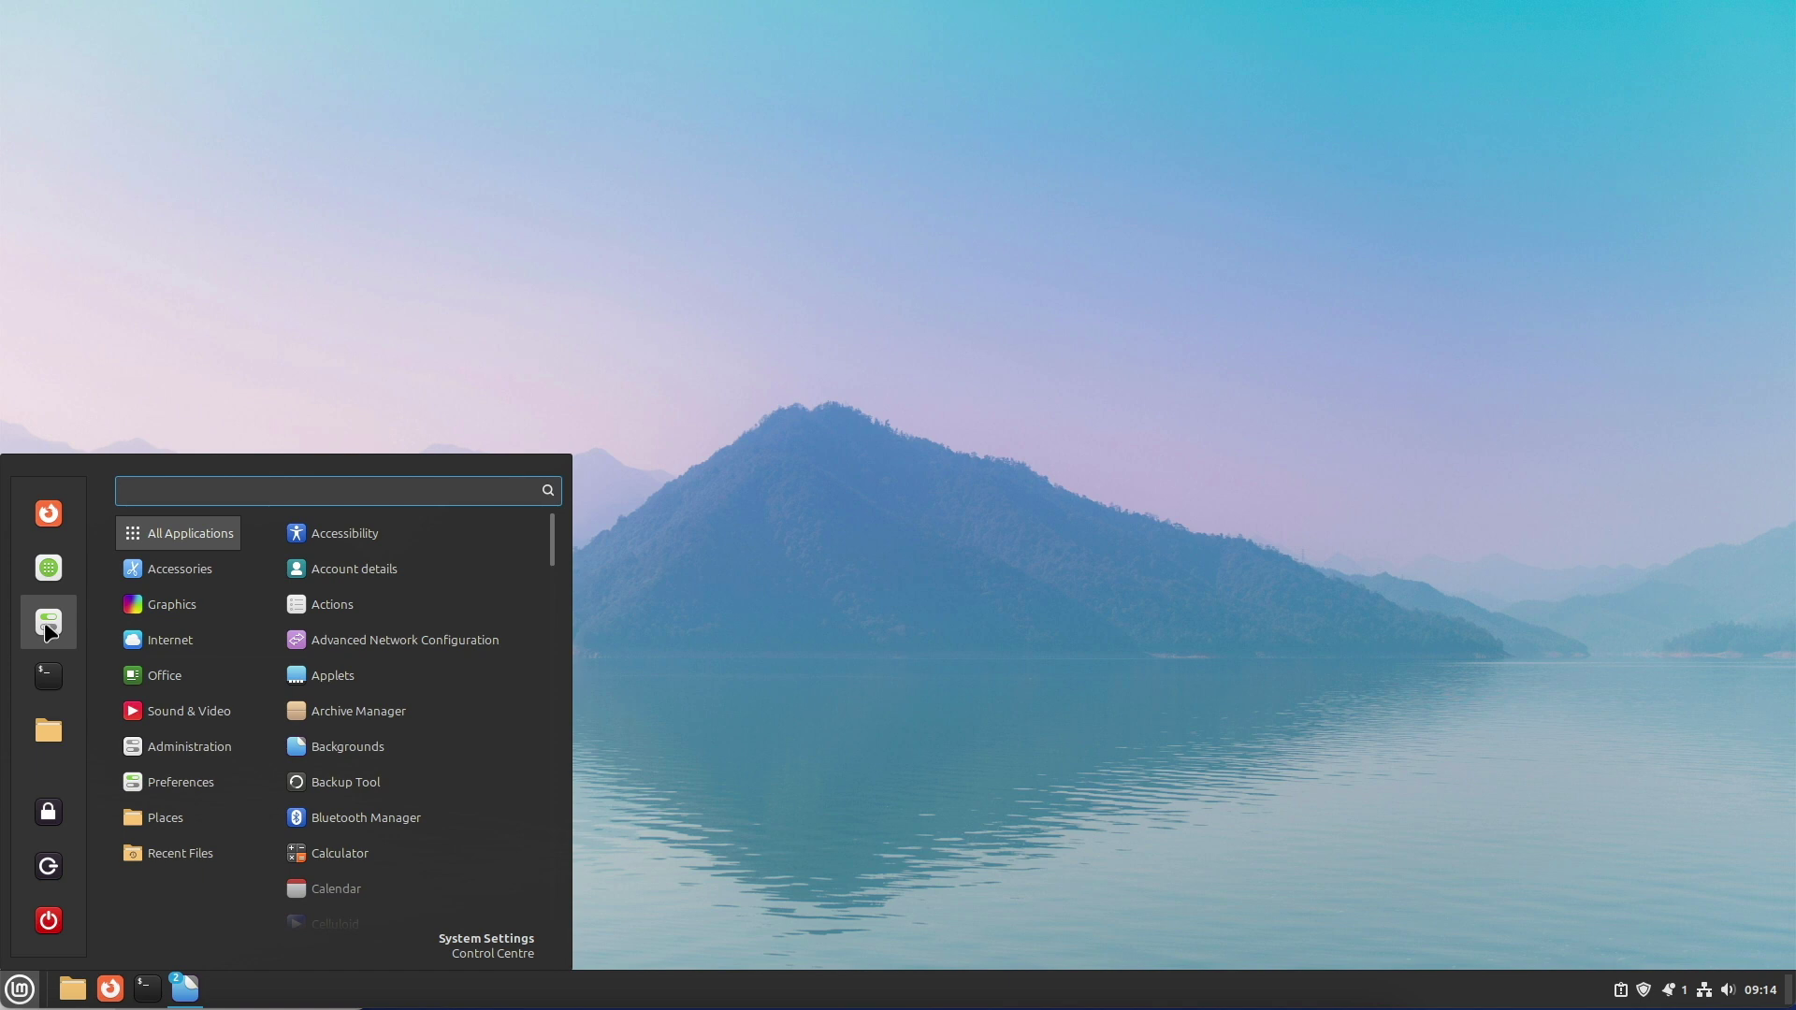
pyautogui.click(48, 625)
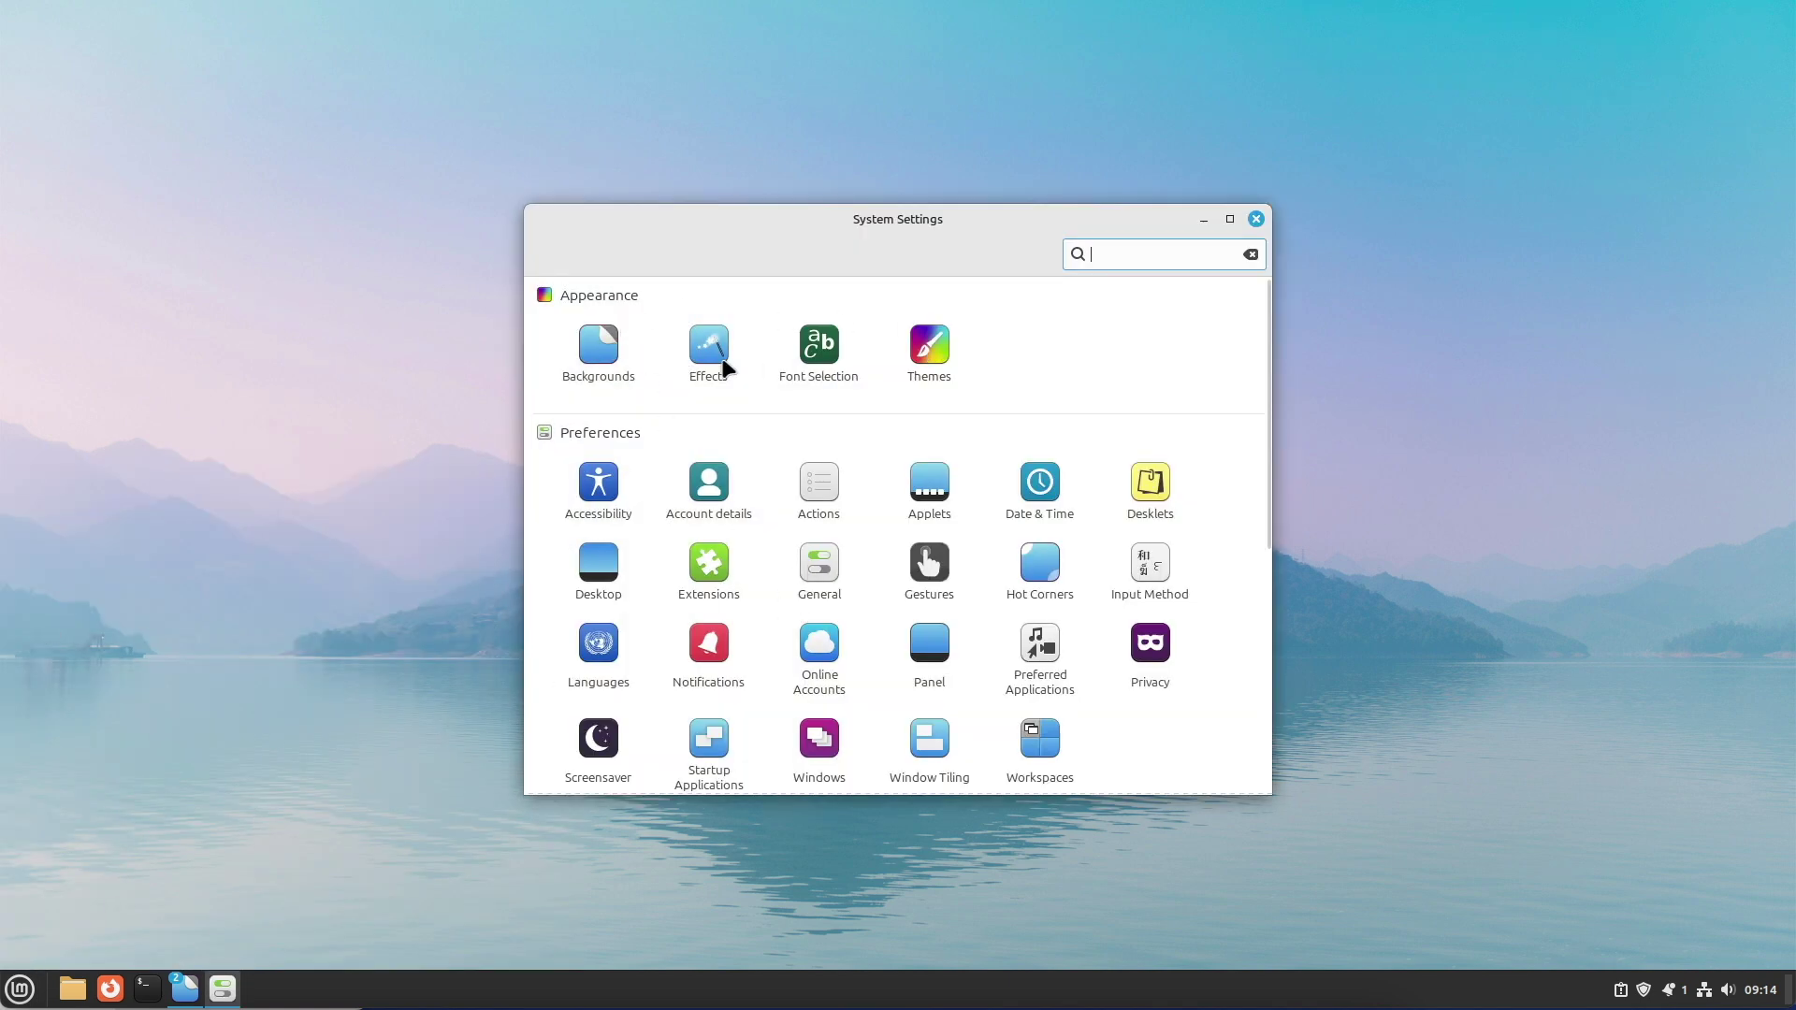
pyautogui.click(603, 350)
pyautogui.click(1228, 219)
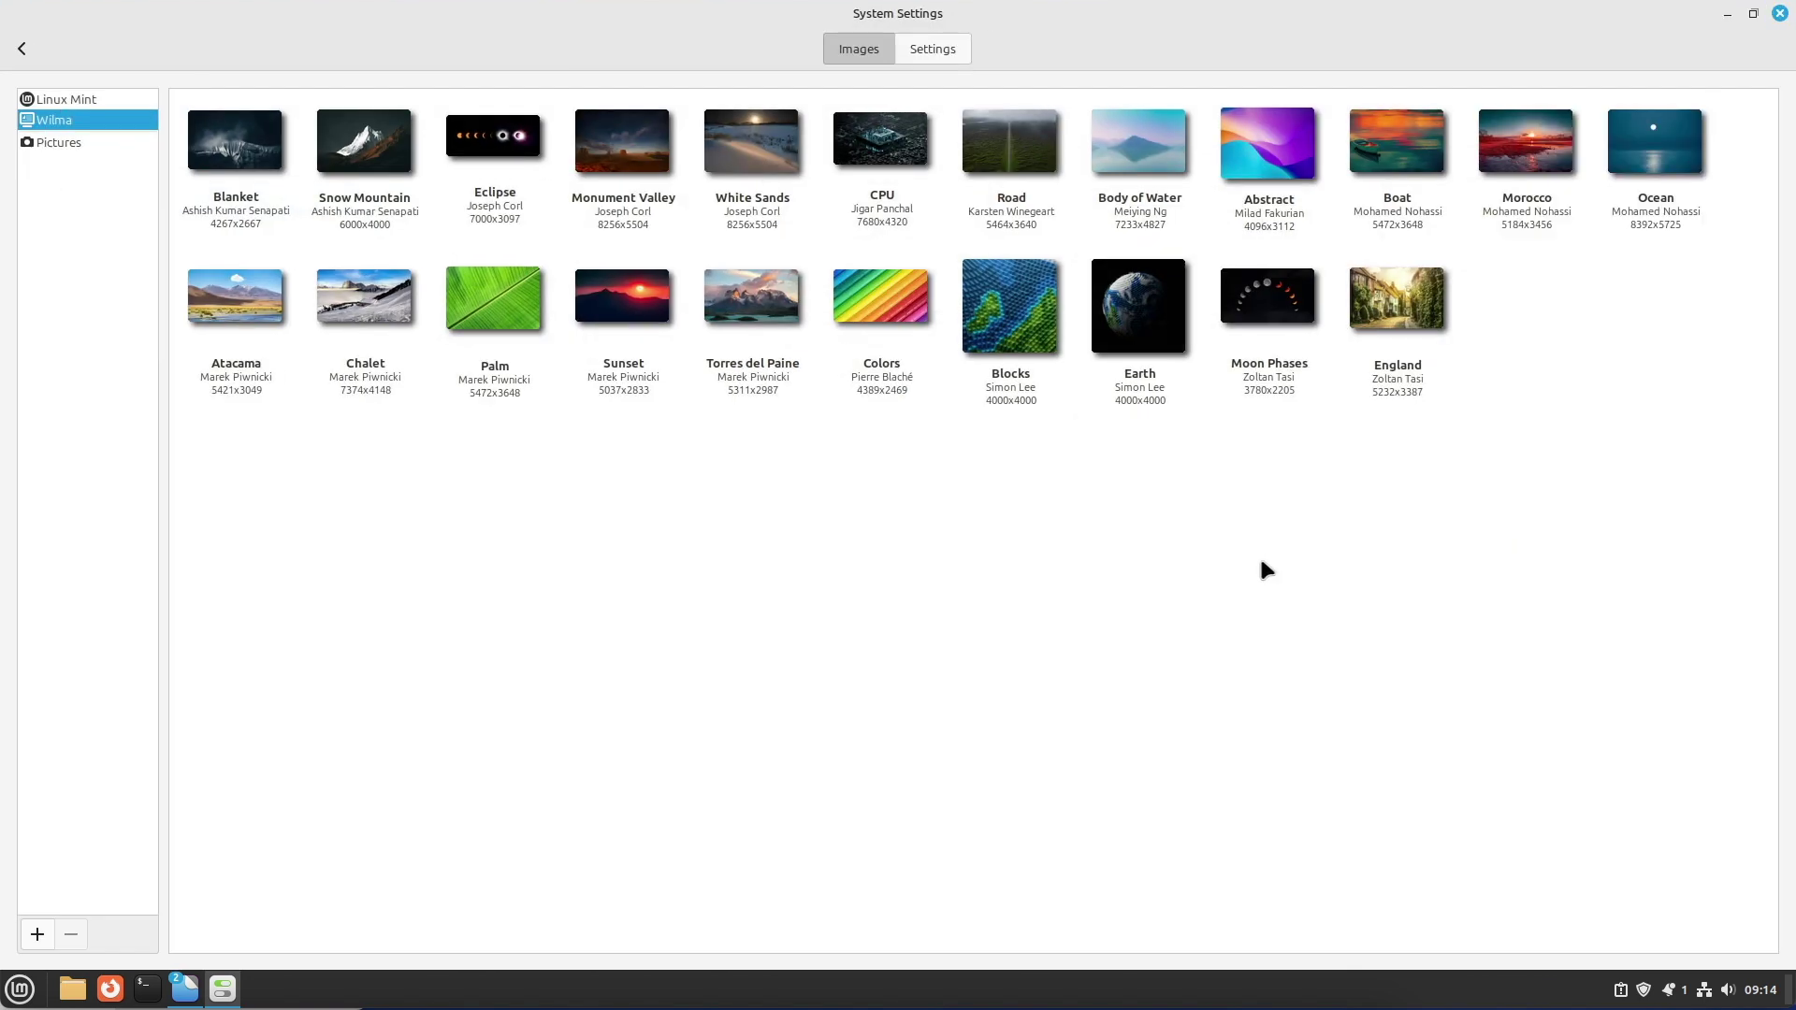
pyautogui.click(1753, 15)
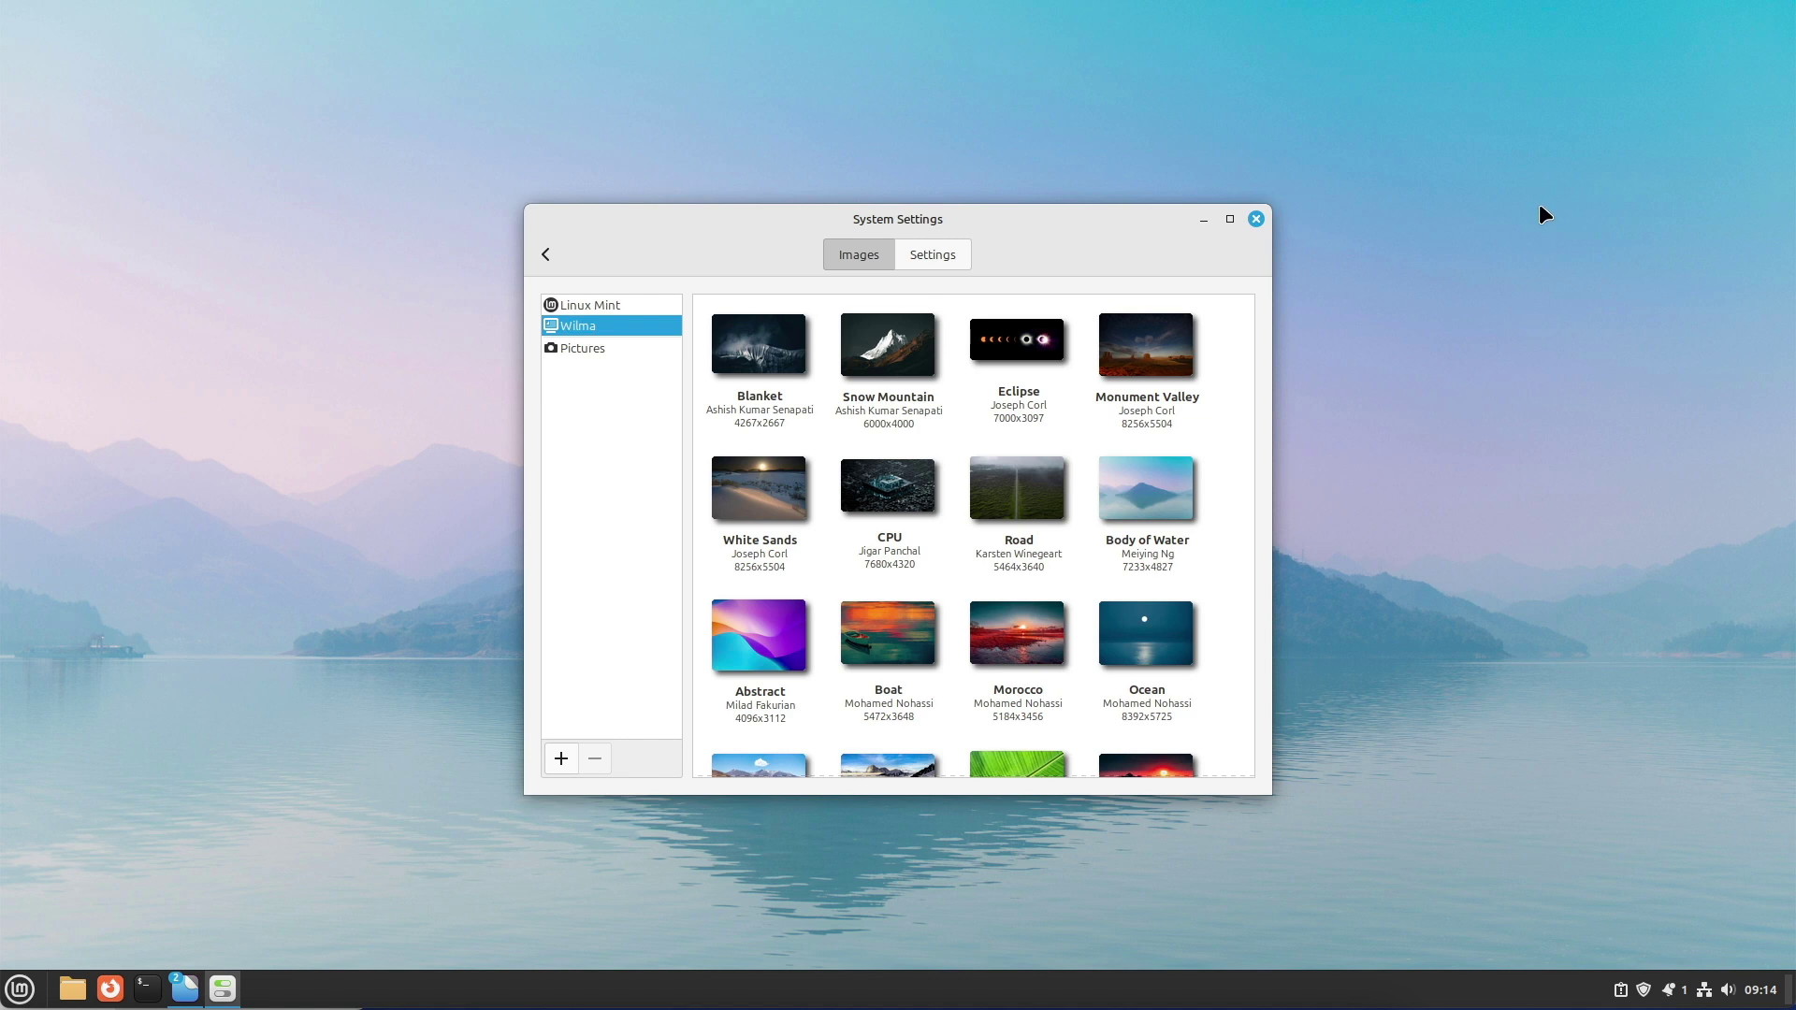
pyautogui.click(546, 255)
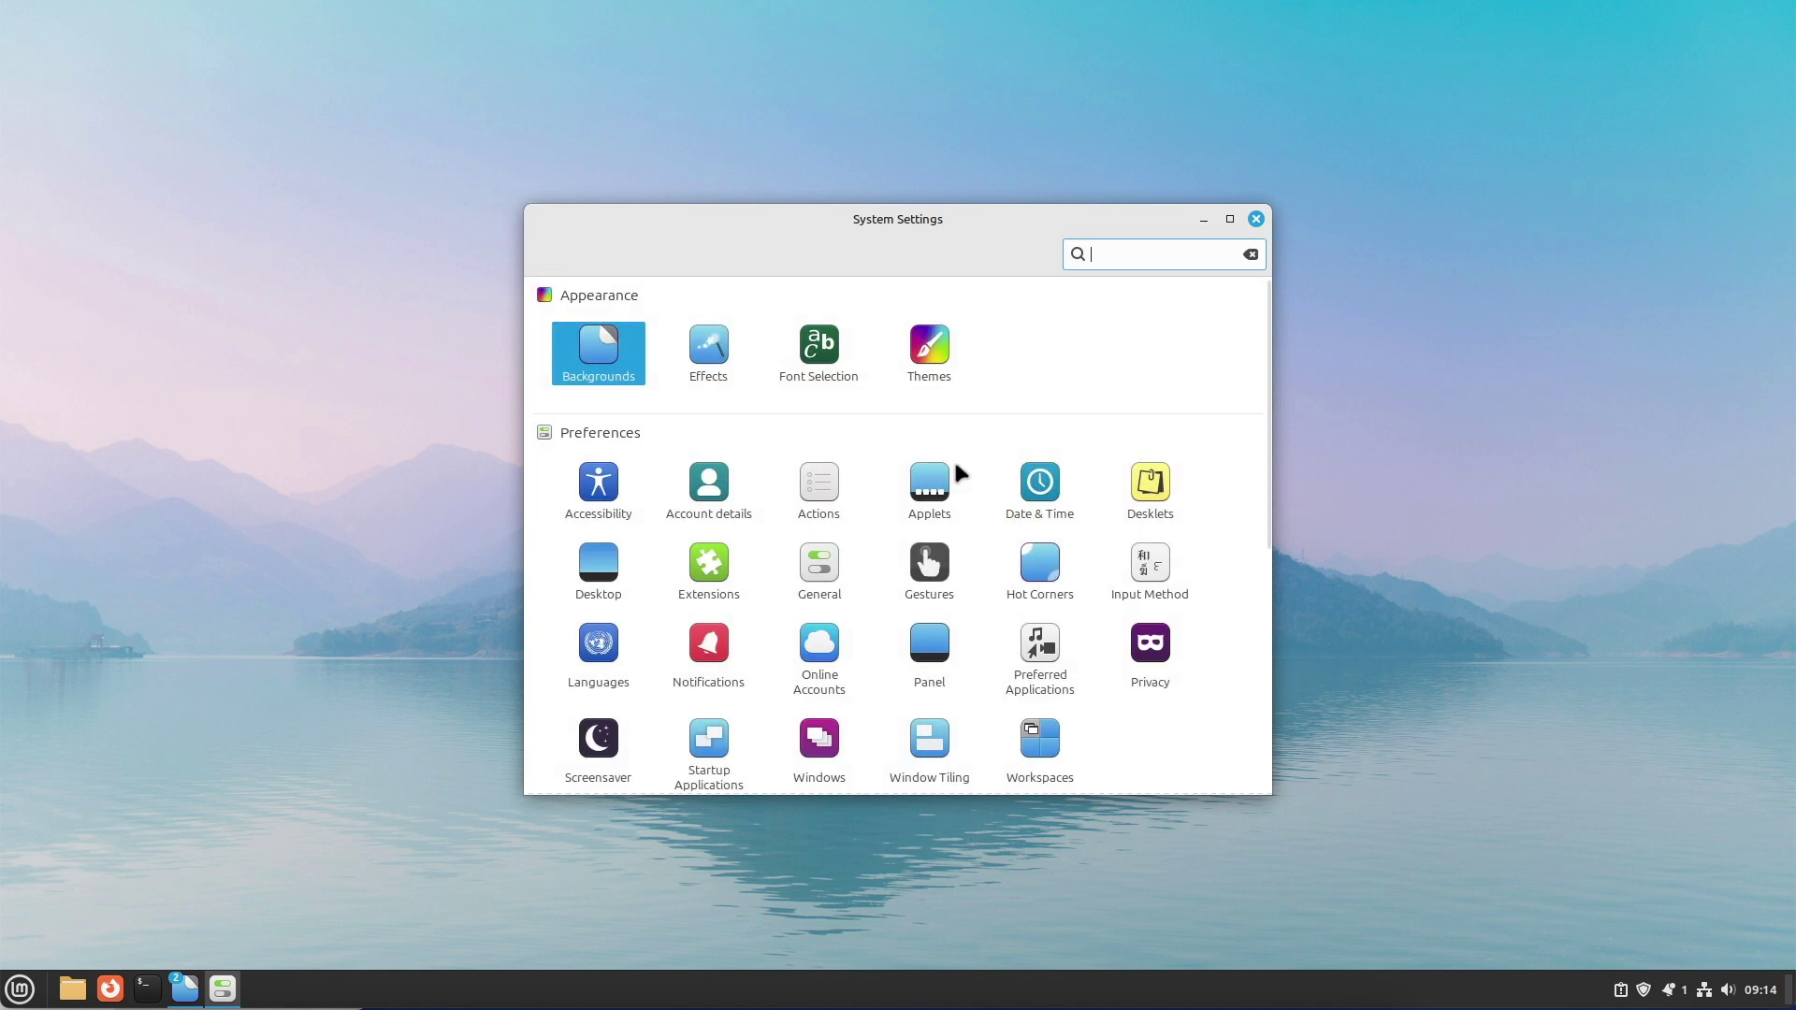
pyautogui.click(72, 988)
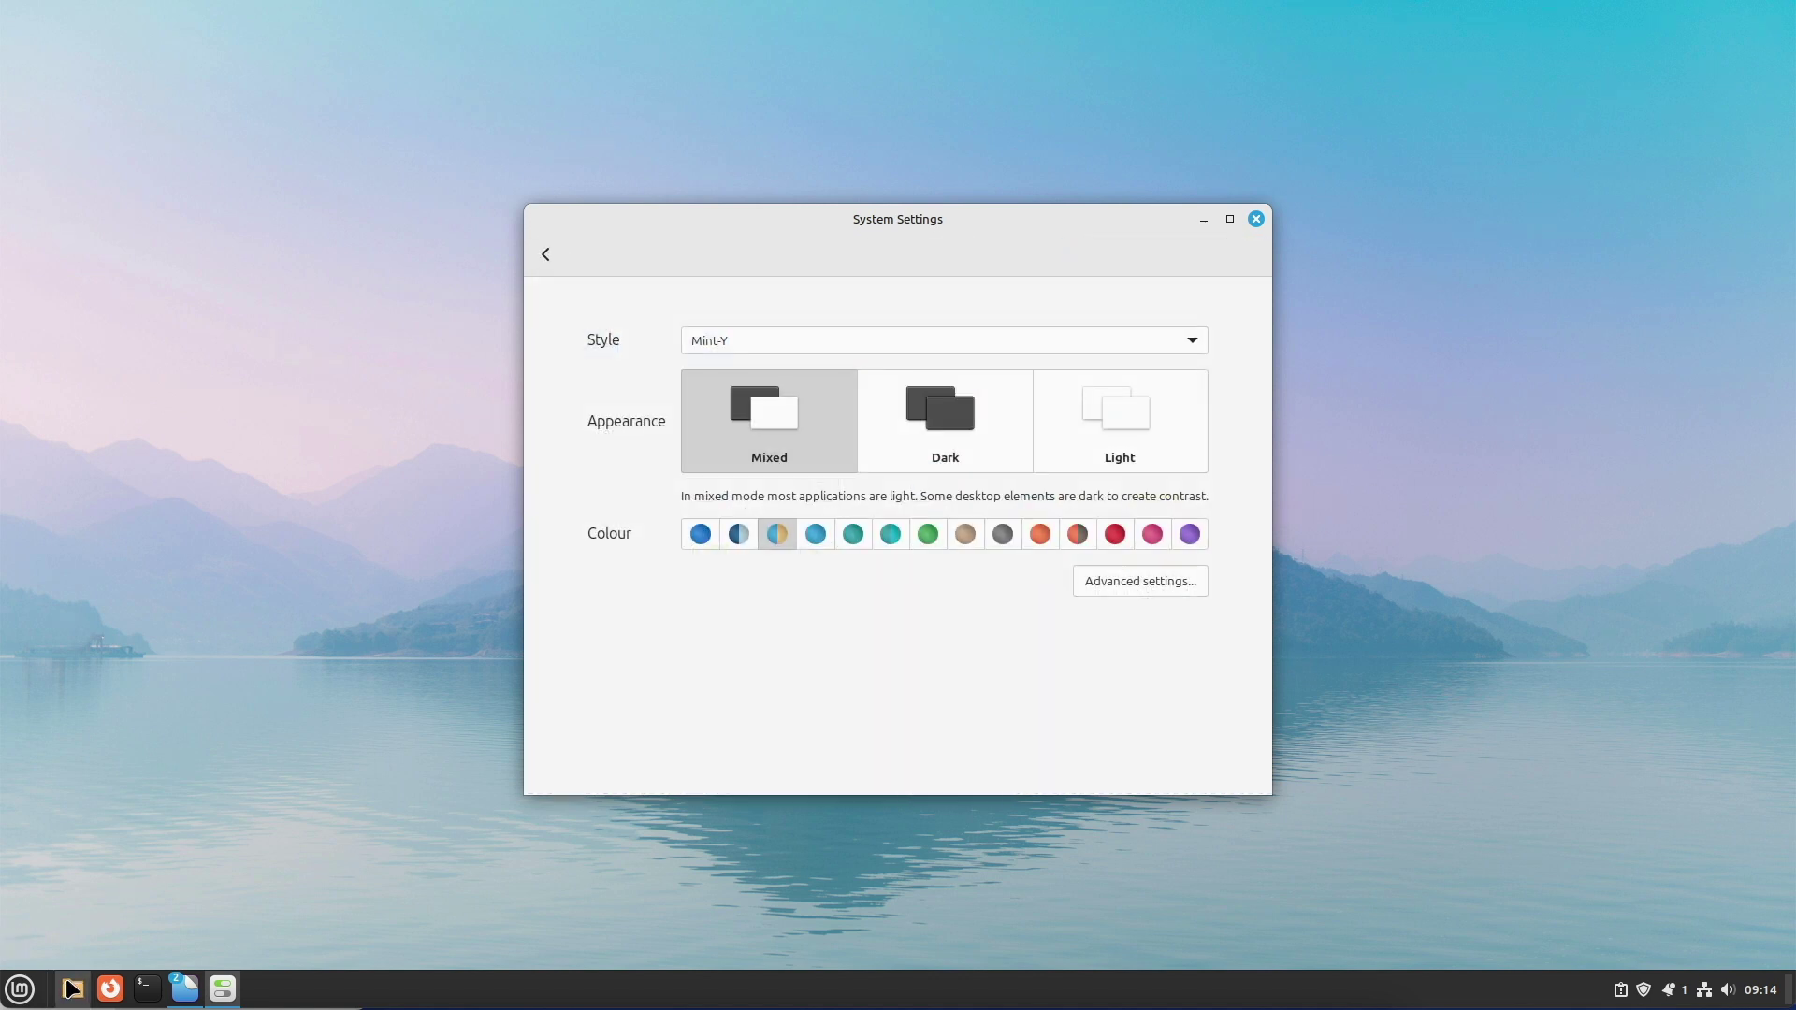
pyautogui.moveTo(860, 215); pyautogui.dragTo(1236, 156)
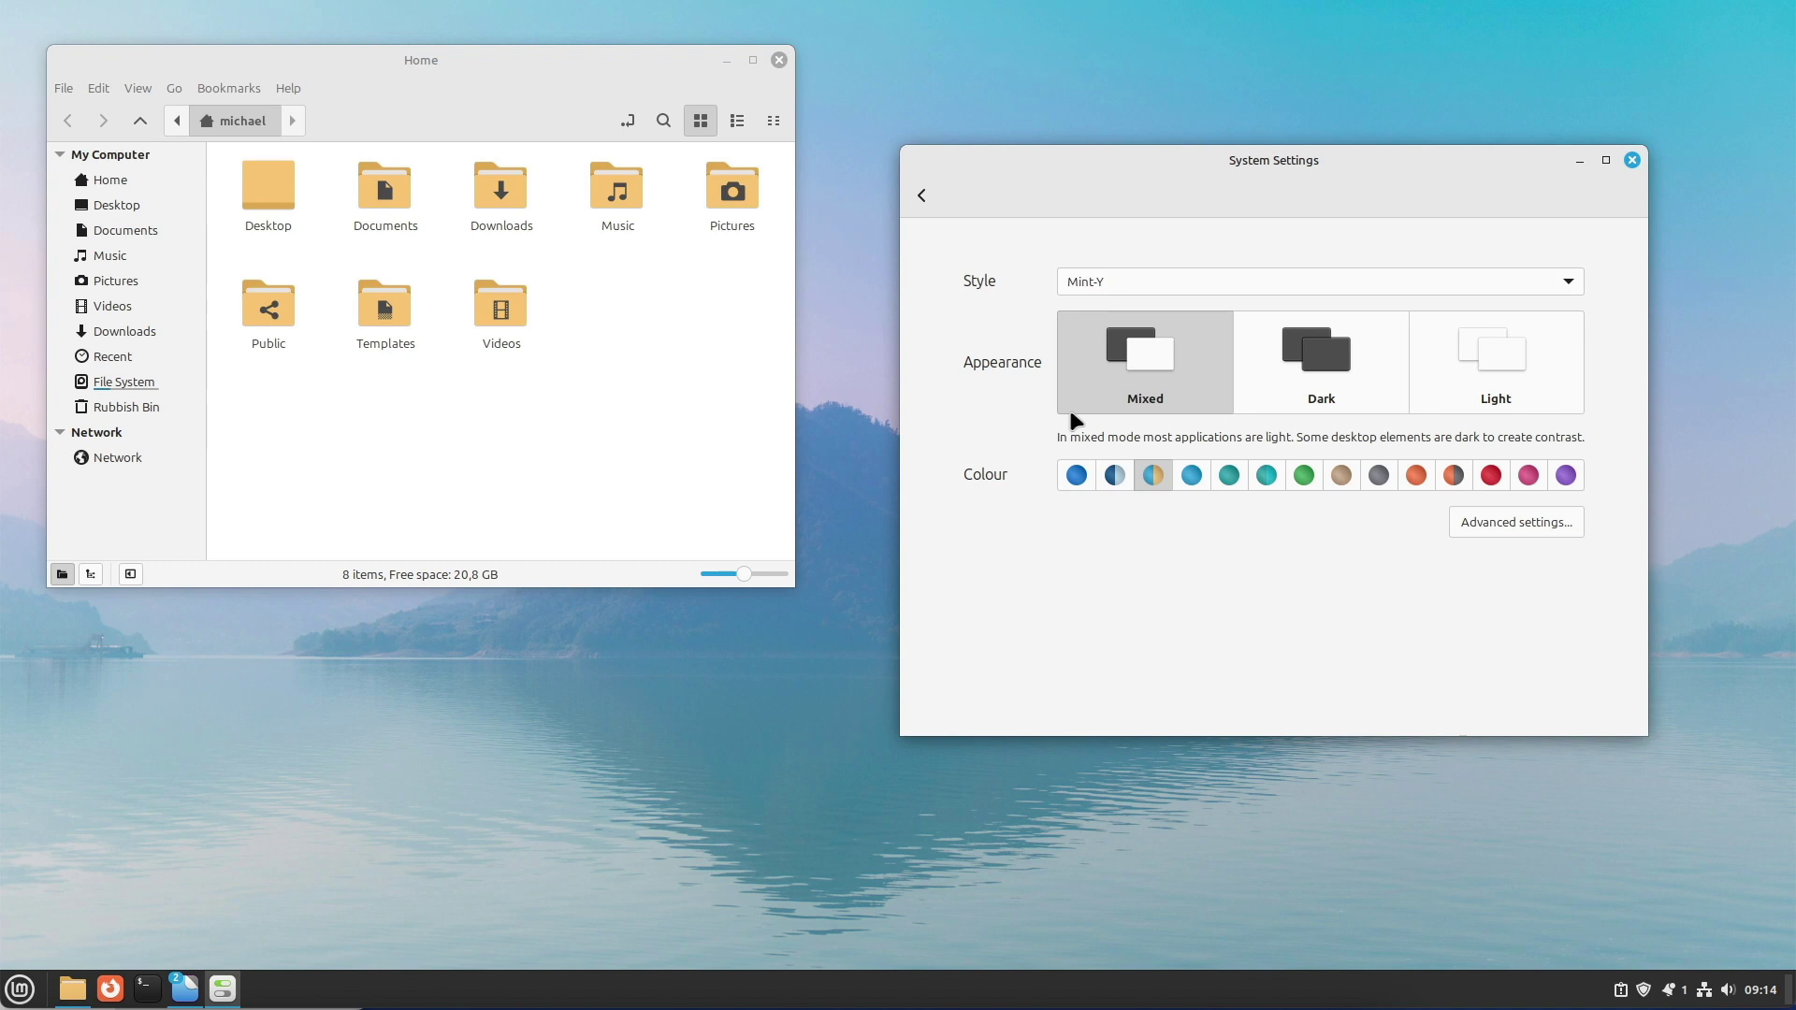
# Preview every Mint-Y accent colour from blue to purple, keep purple, and switch to dark mode
pyautogui.click(1078, 479)
pyautogui.click(1114, 477)
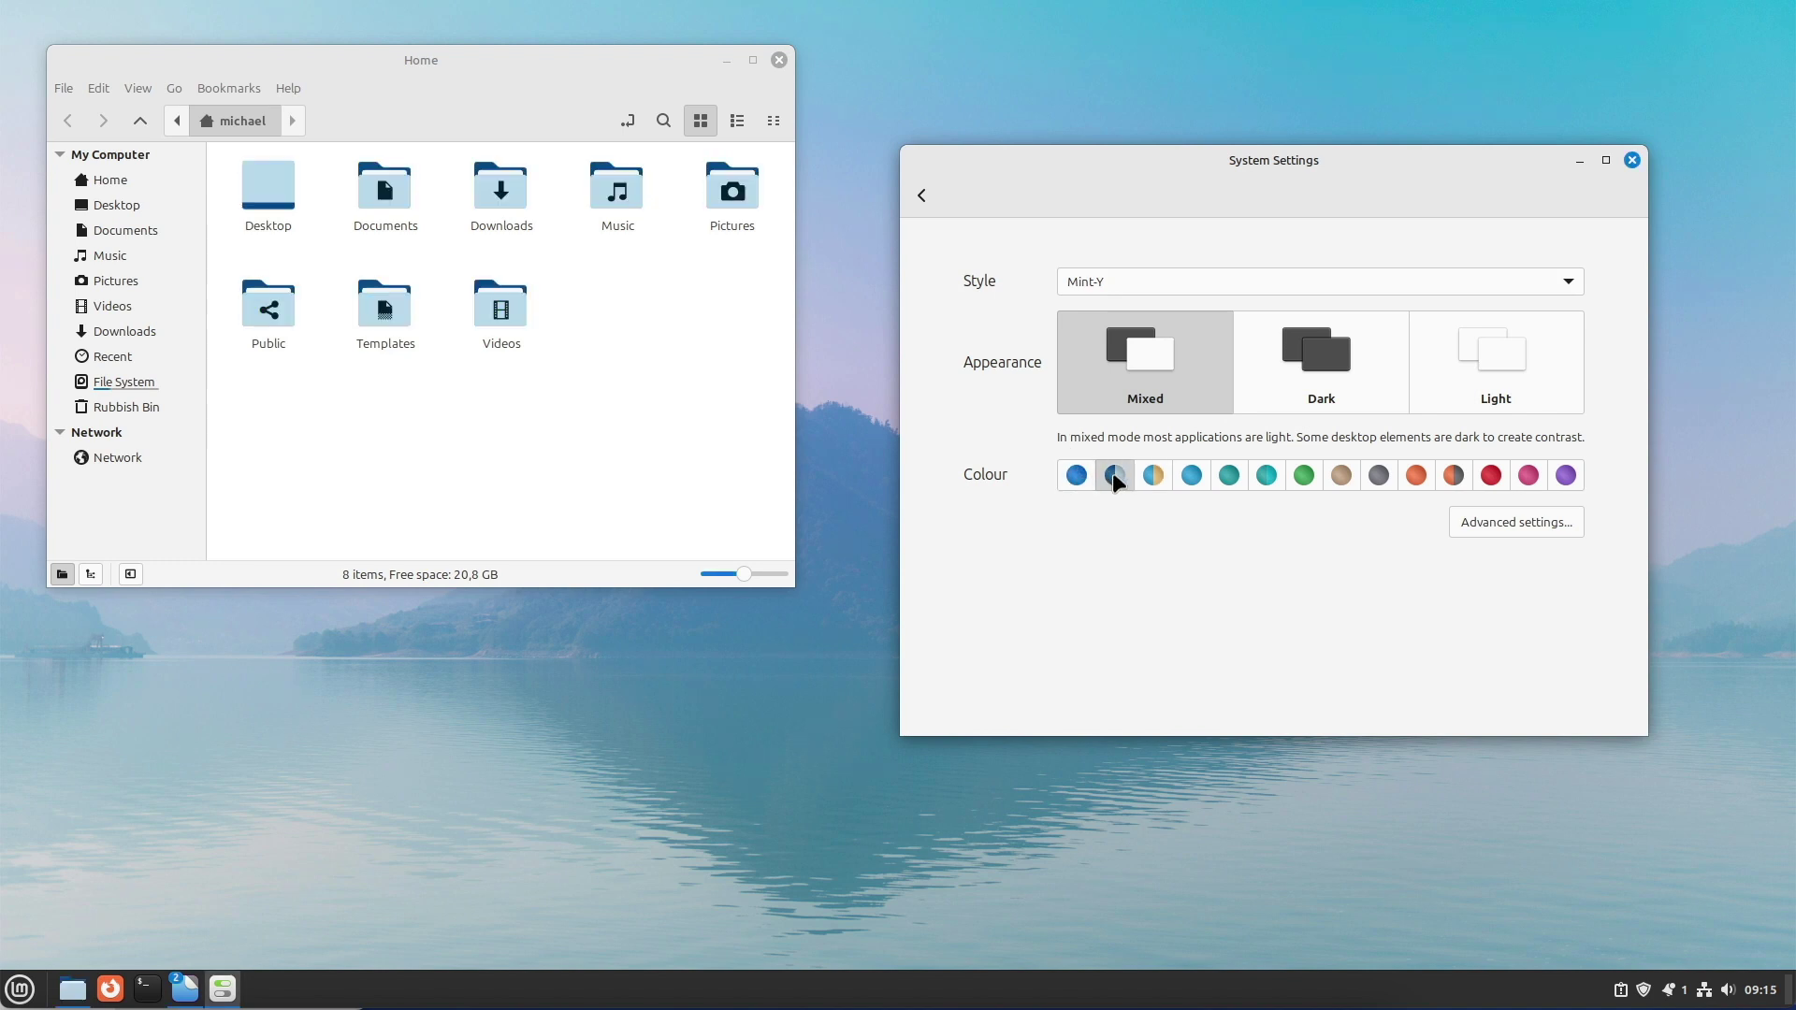
pyautogui.click(1156, 475)
pyautogui.click(1191, 475)
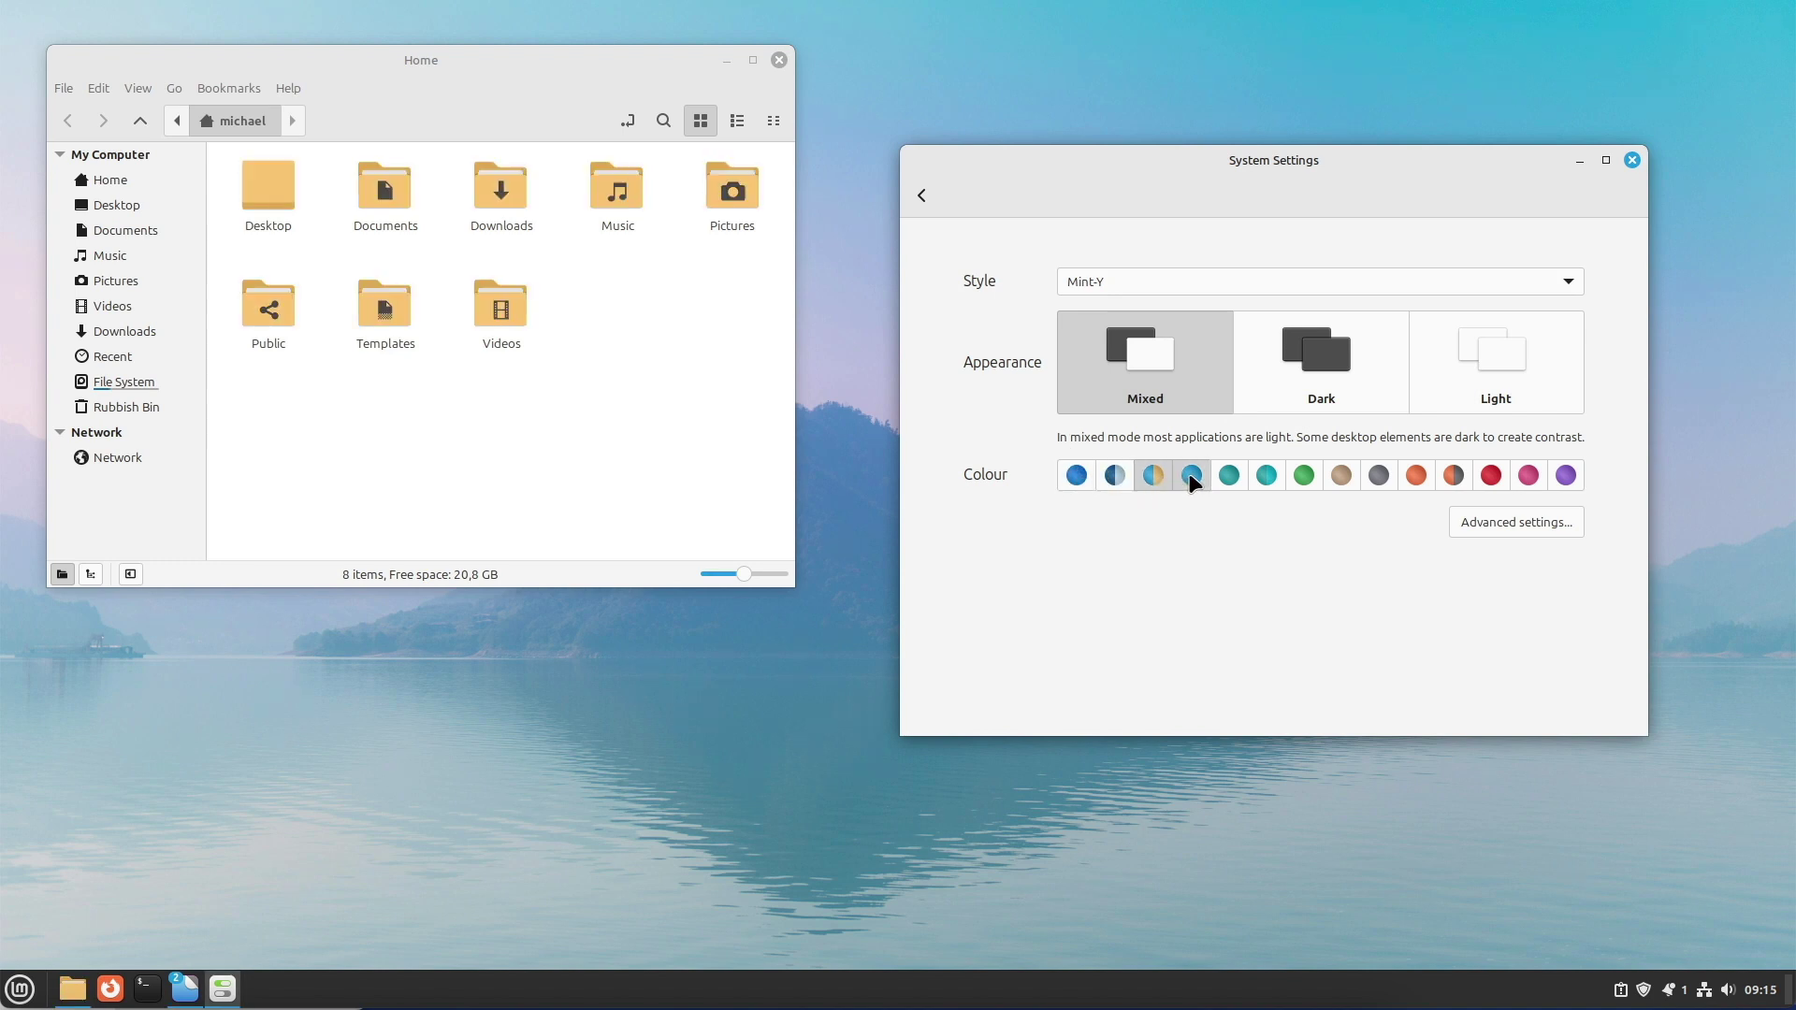
pyautogui.click(1243, 477)
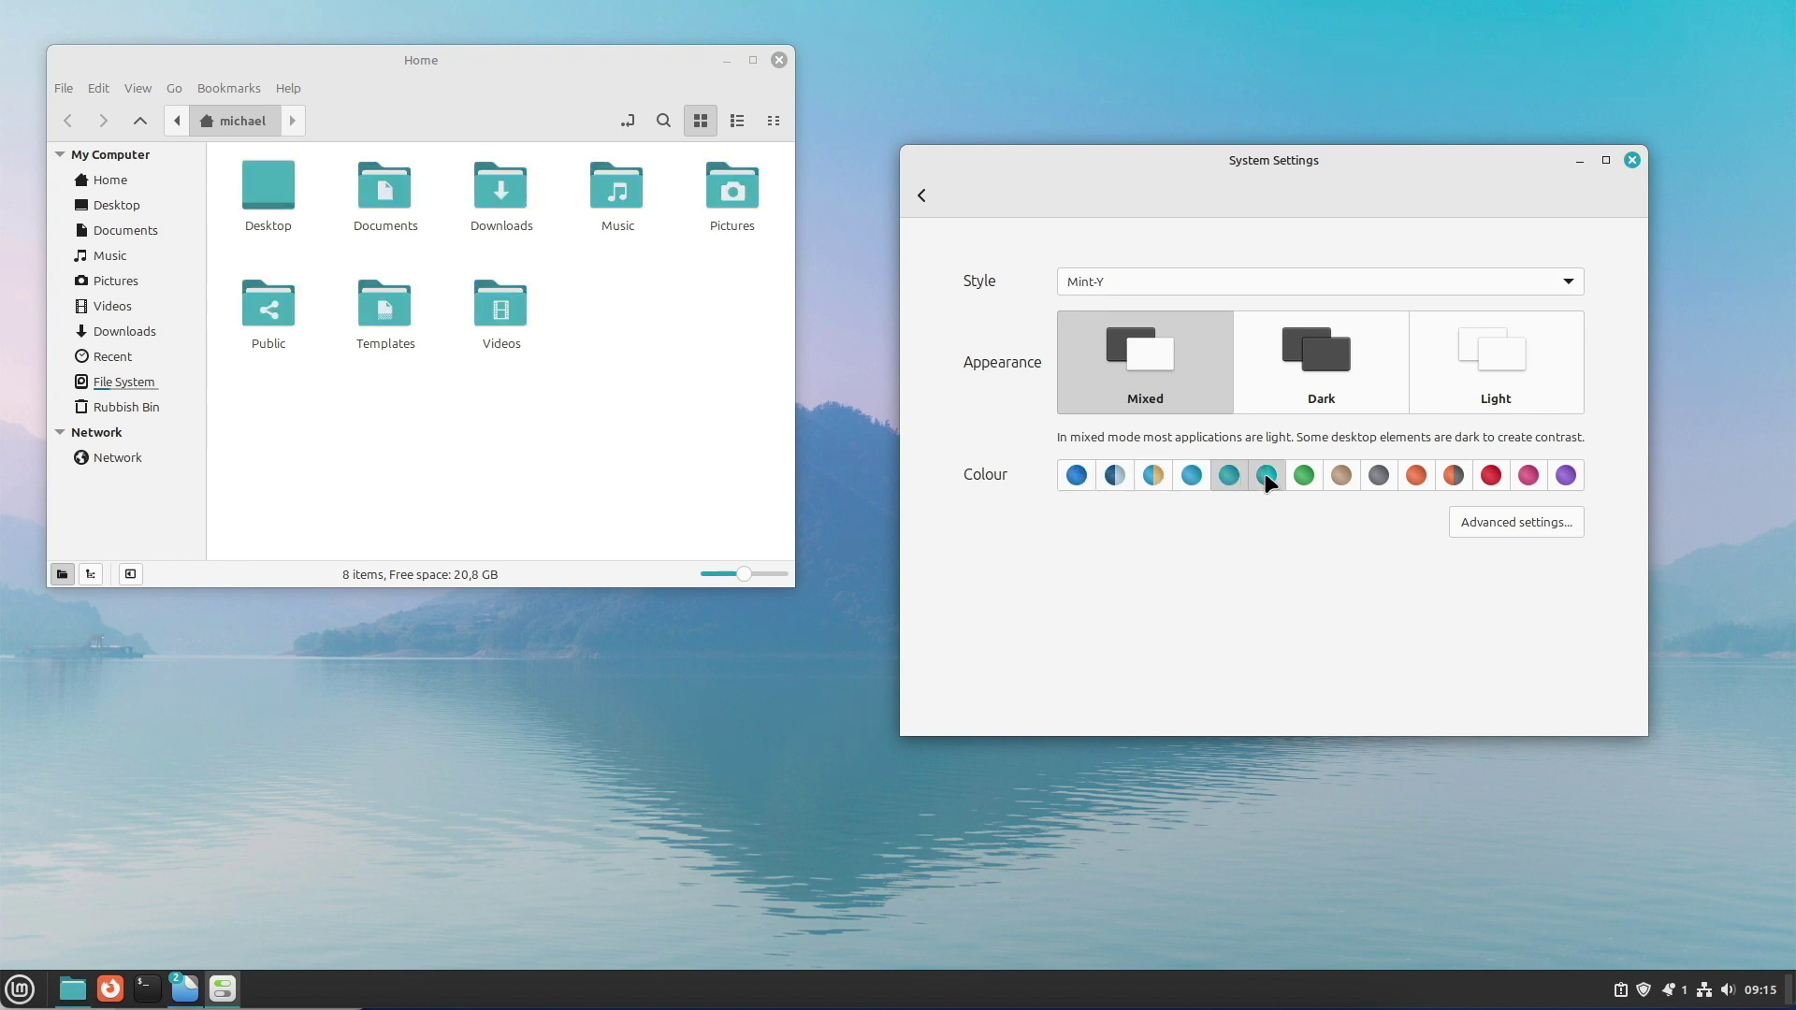
pyautogui.click(1271, 475)
pyautogui.click(1304, 477)
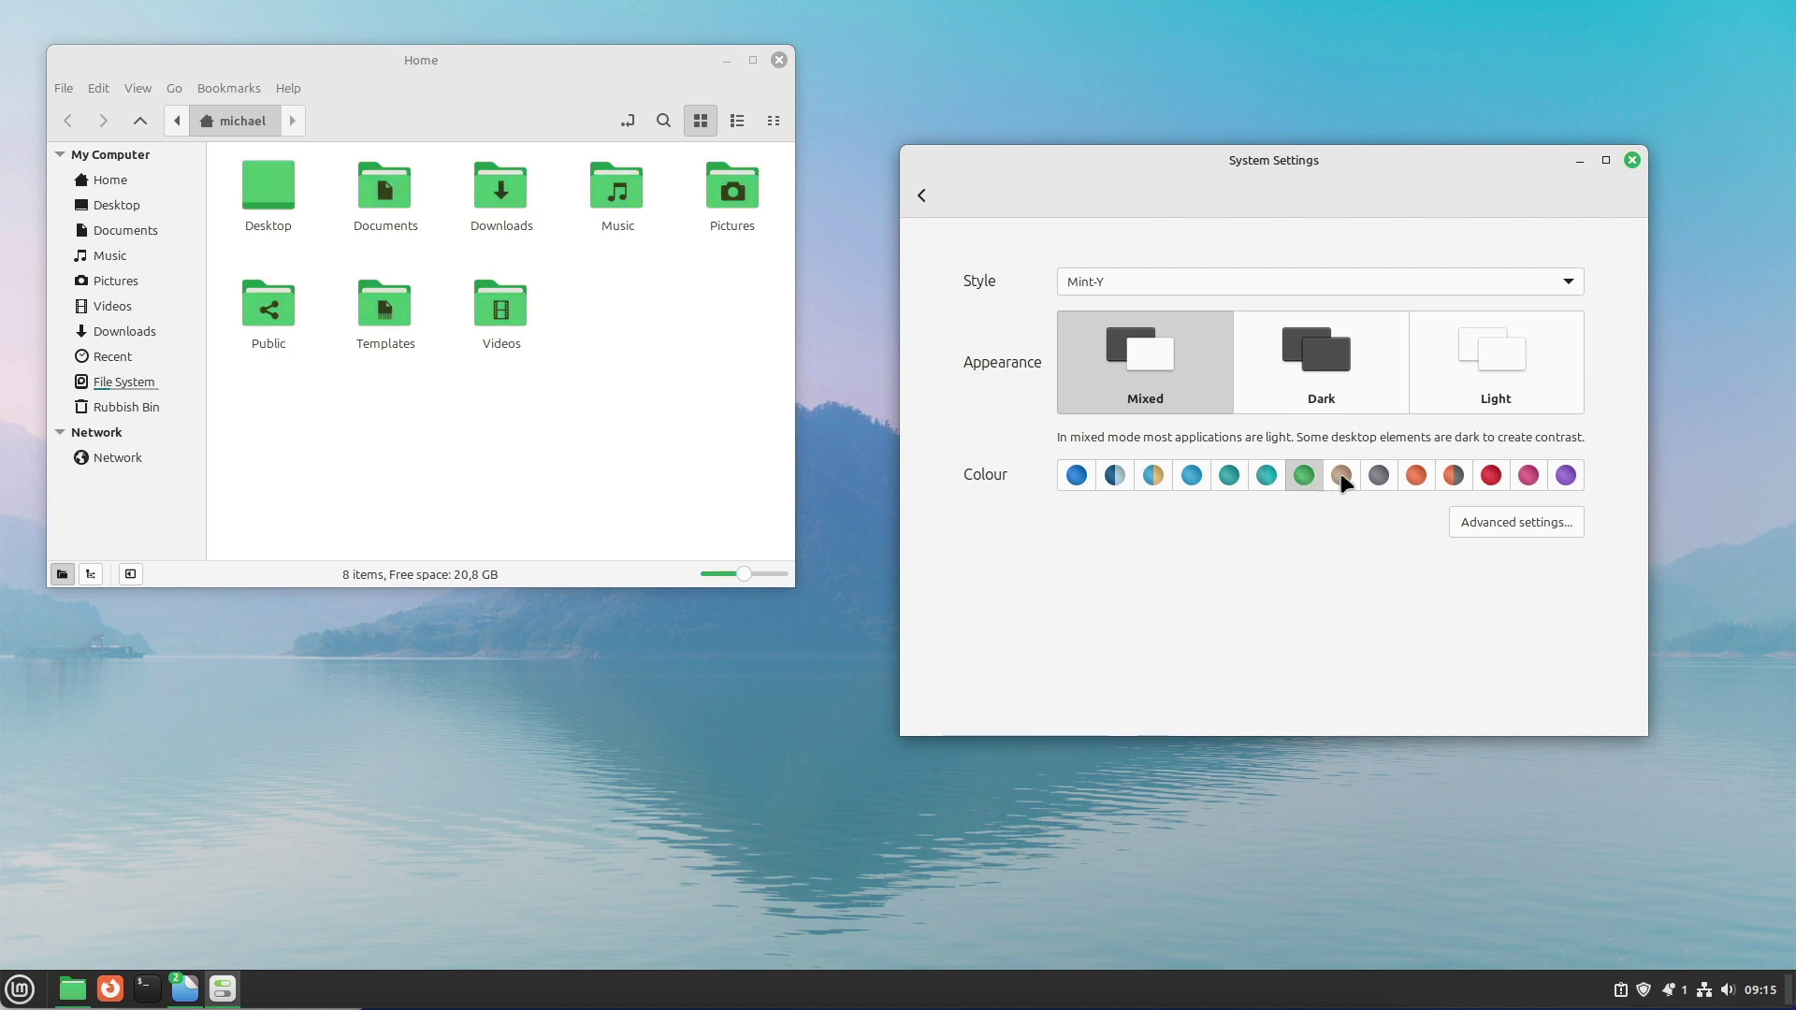
pyautogui.click(1341, 476)
pyautogui.click(1378, 477)
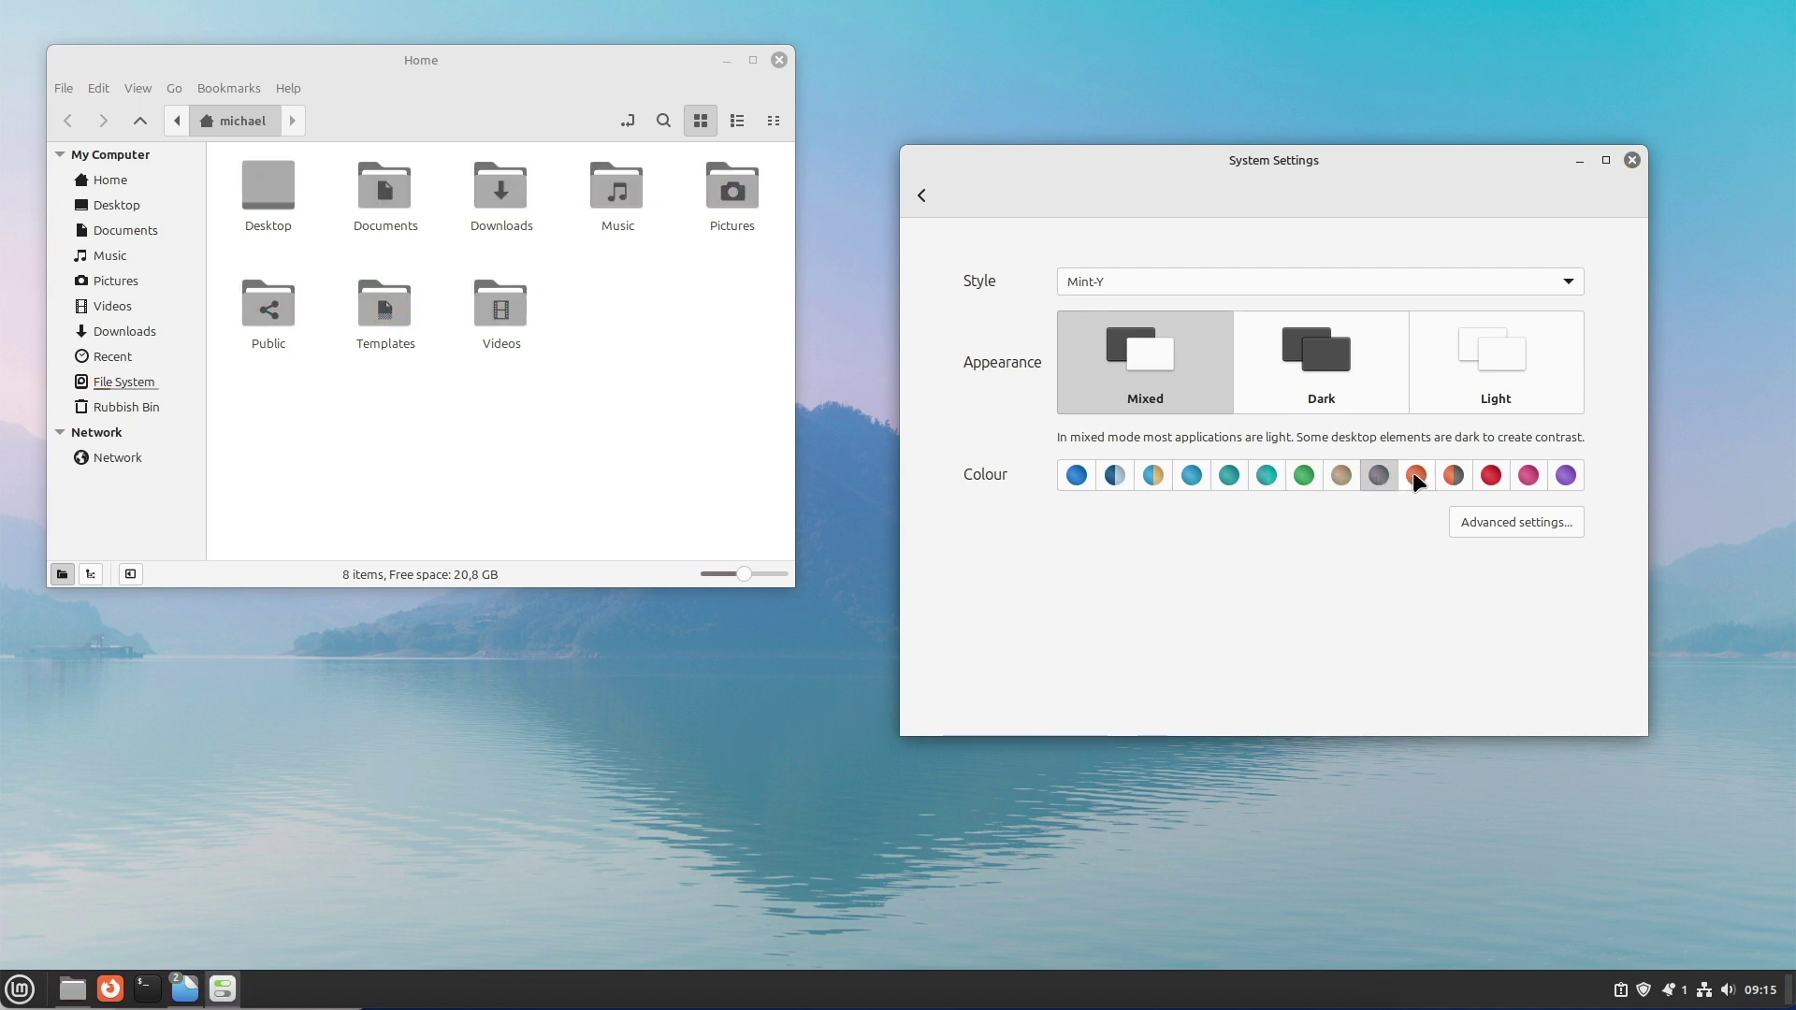
pyautogui.click(1415, 476)
pyautogui.click(1449, 475)
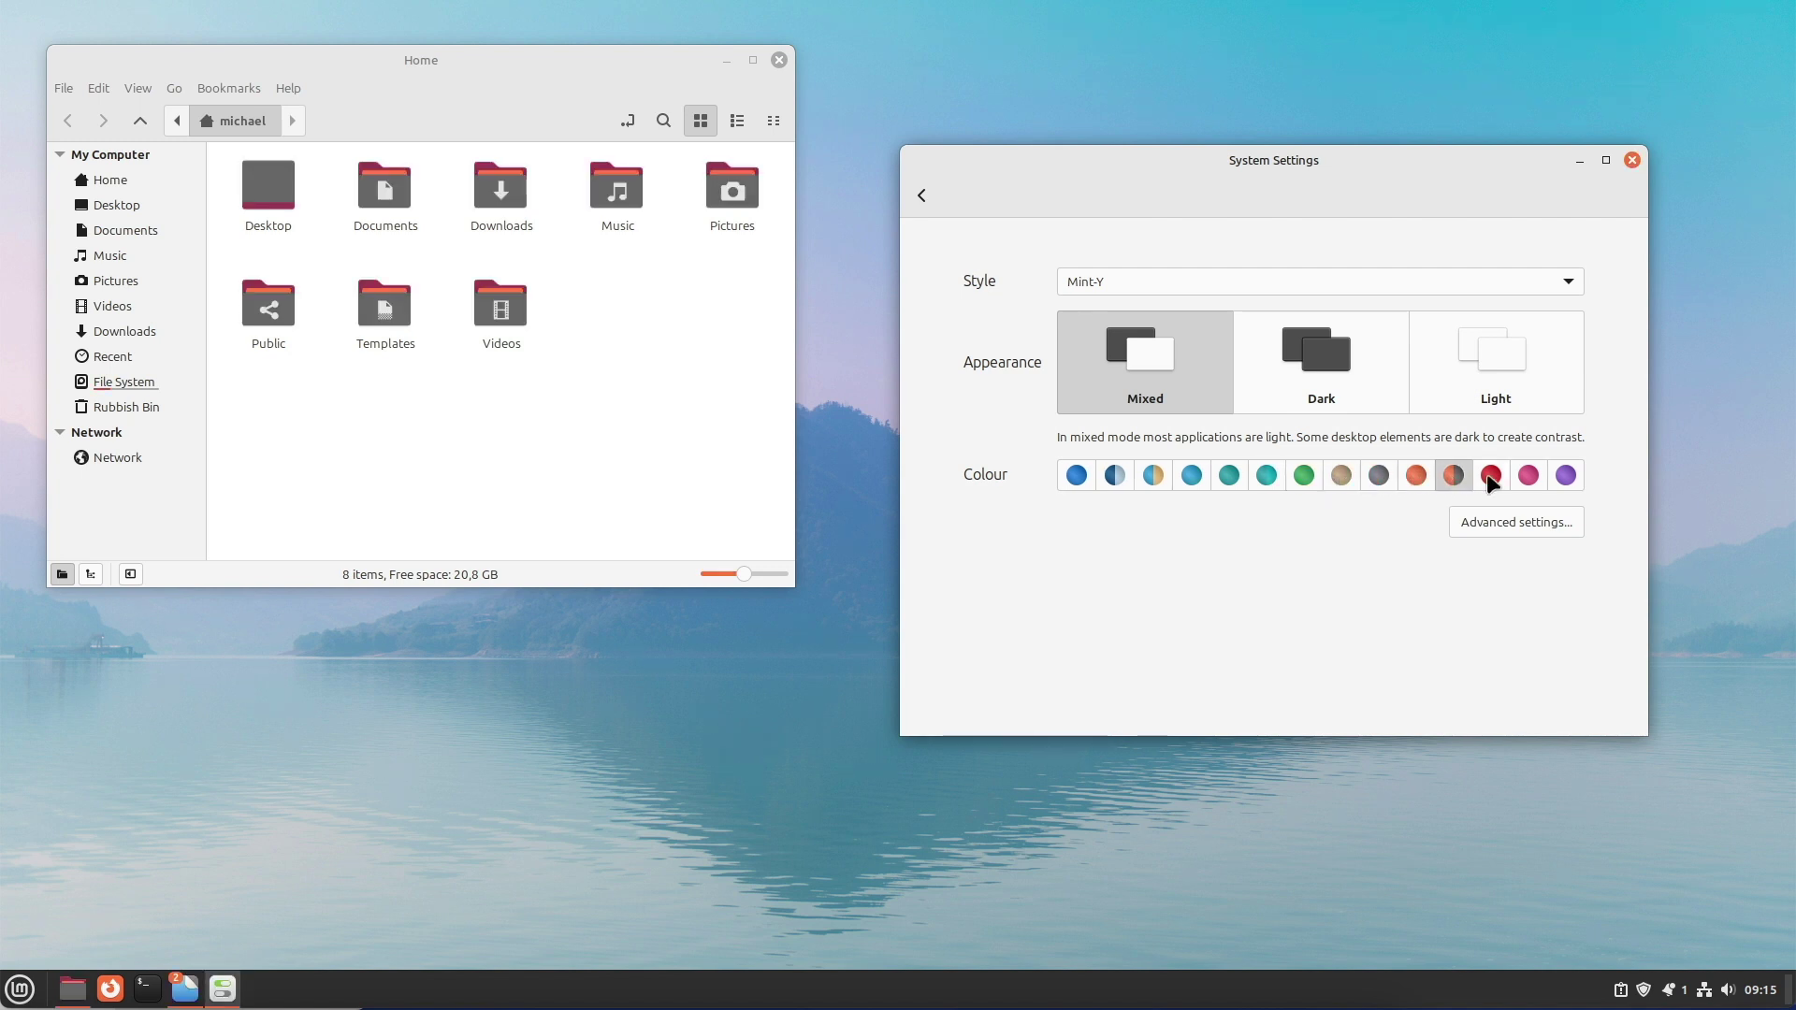
pyautogui.click(1491, 477)
pyautogui.click(1528, 475)
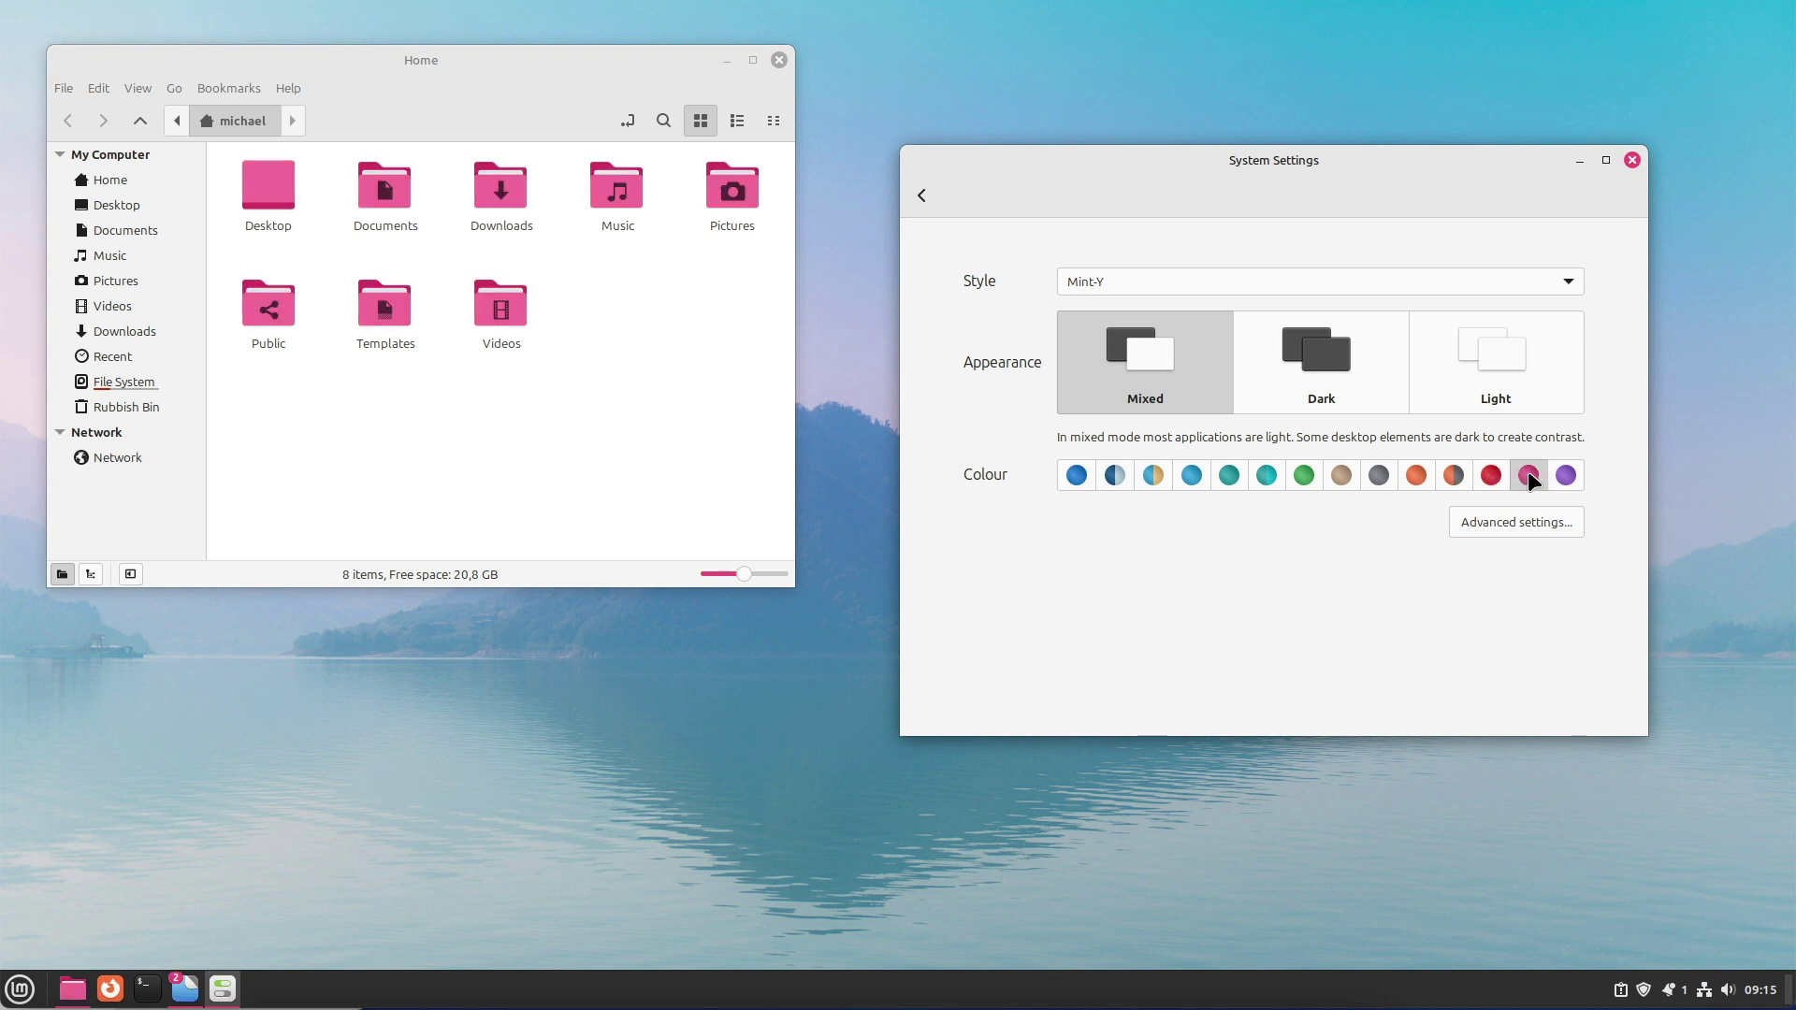
pyautogui.click(1566, 475)
pyautogui.click(1321, 398)
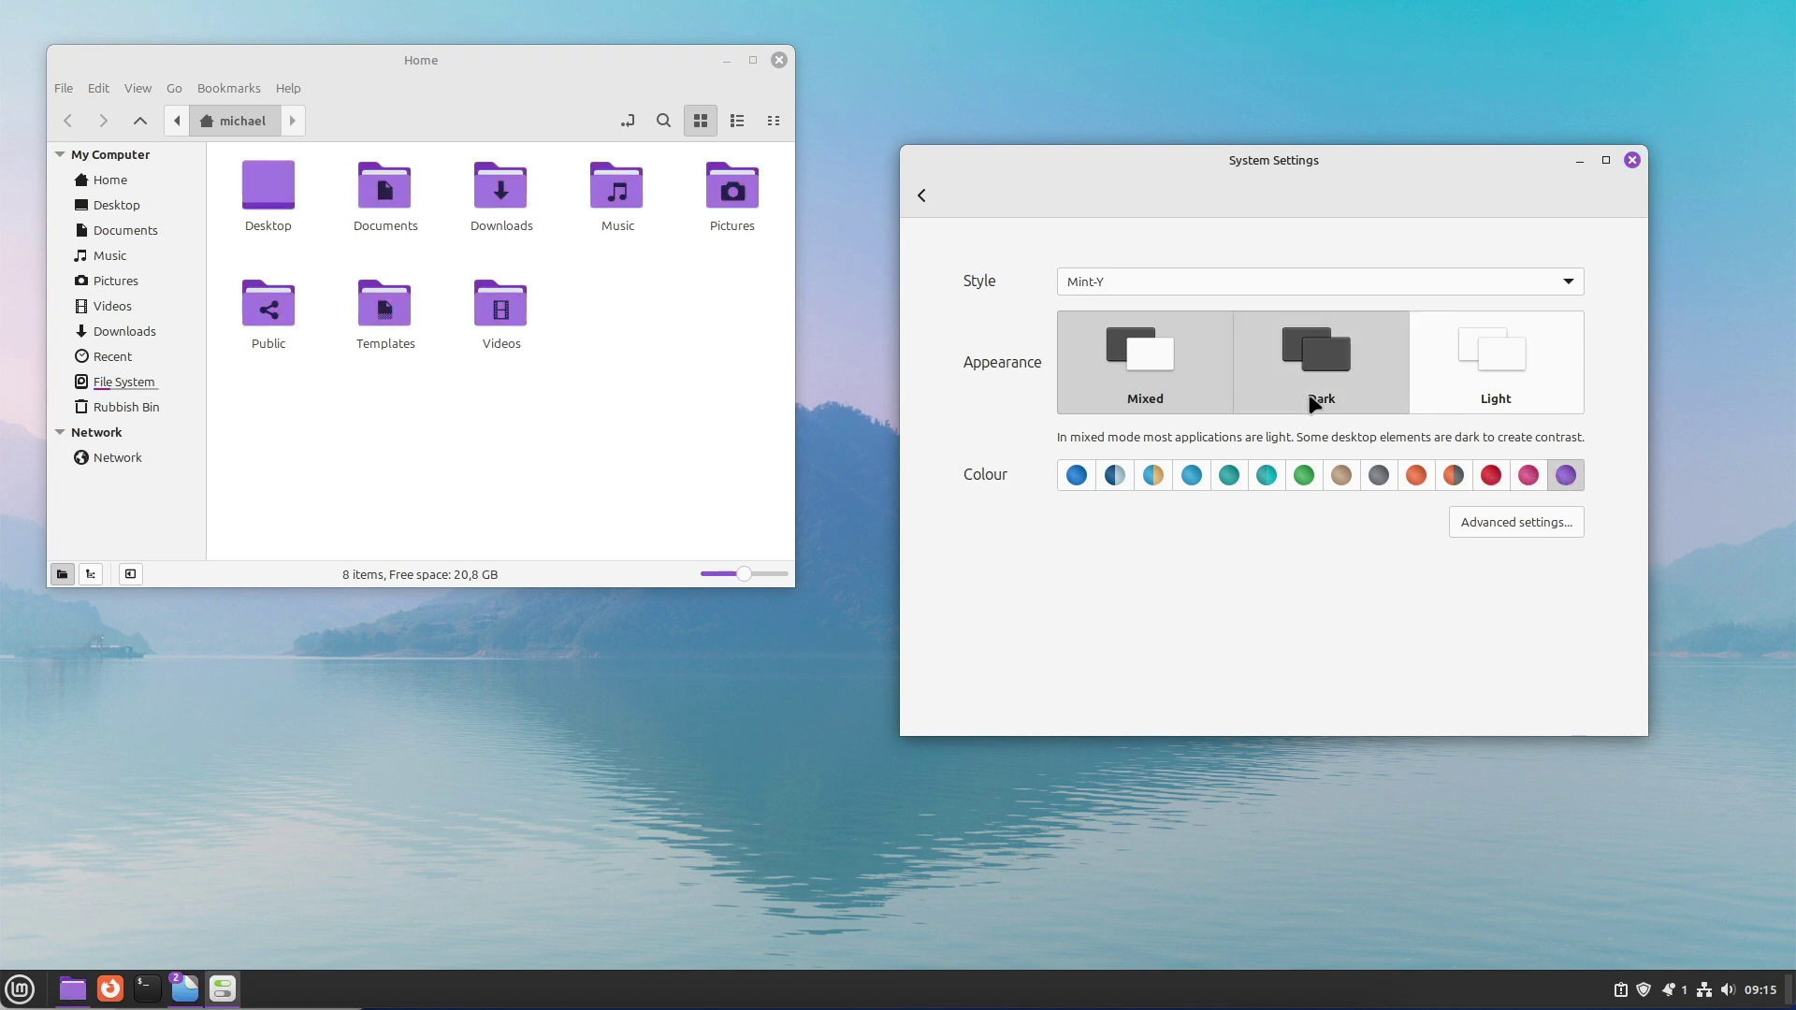
# Step back through the accent colours from pink to blue, settling on yellow
pyautogui.click(1528, 477)
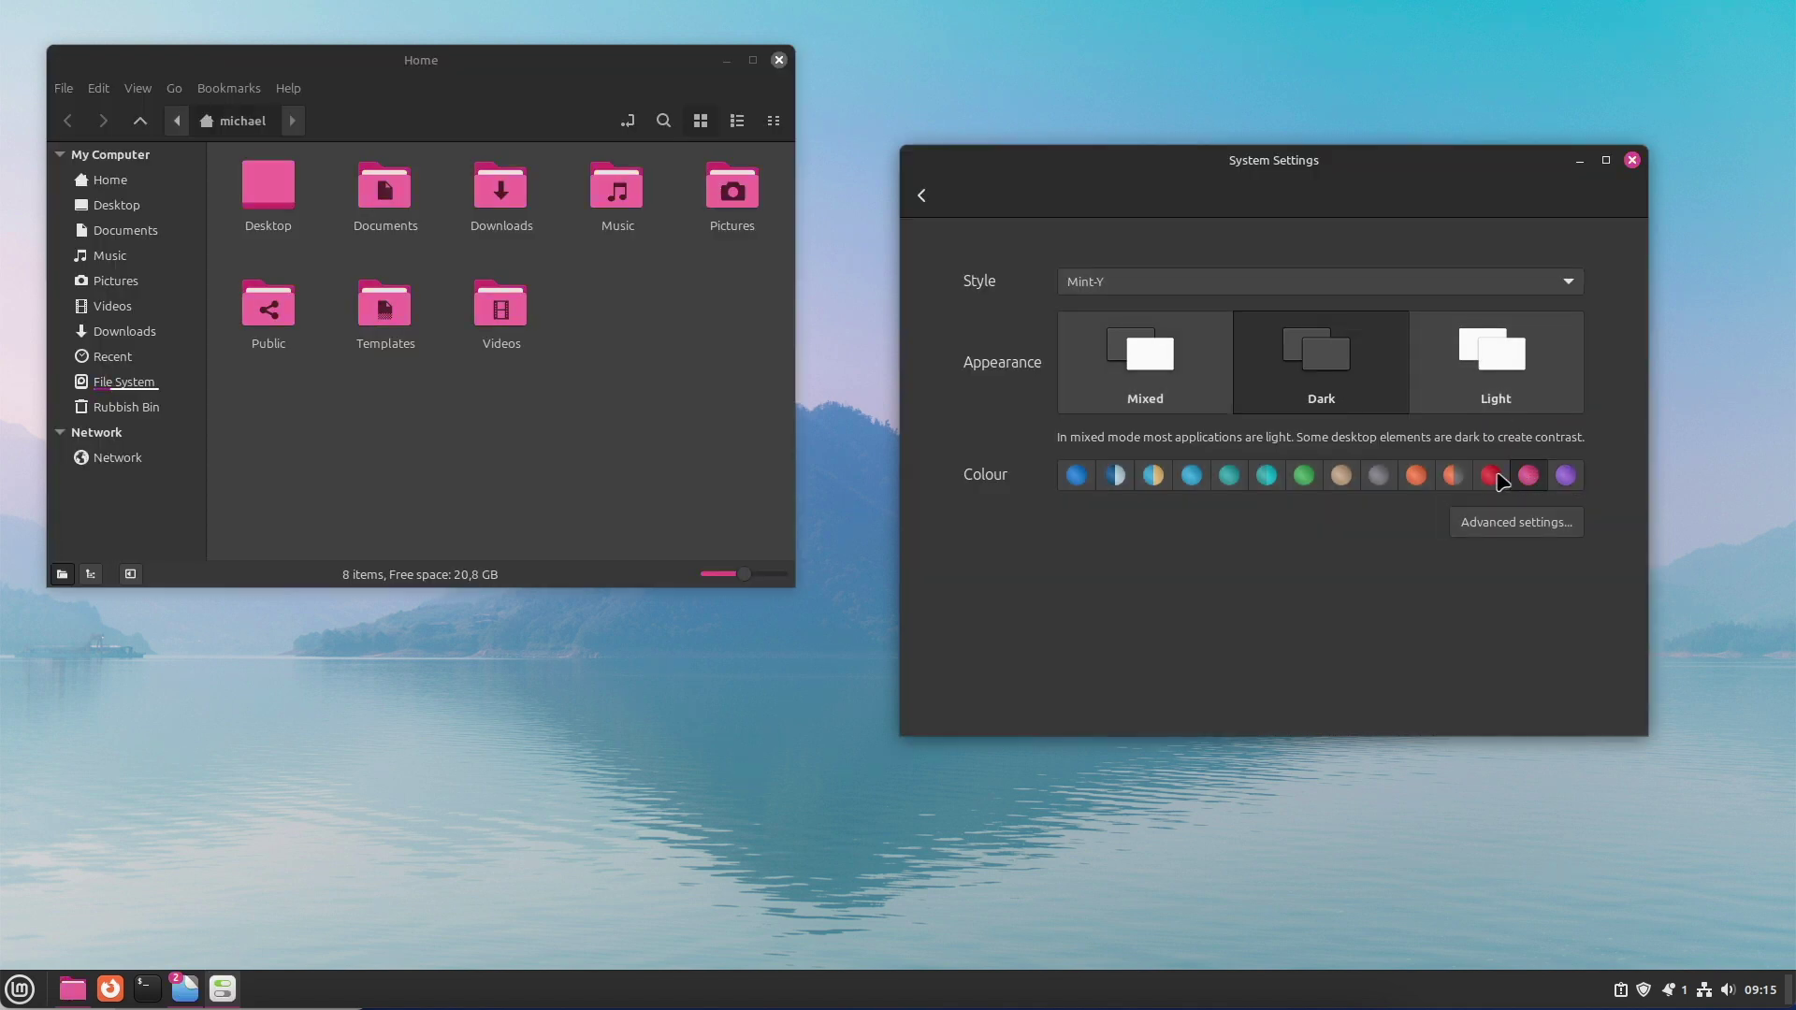
pyautogui.click(1490, 477)
pyautogui.click(1453, 475)
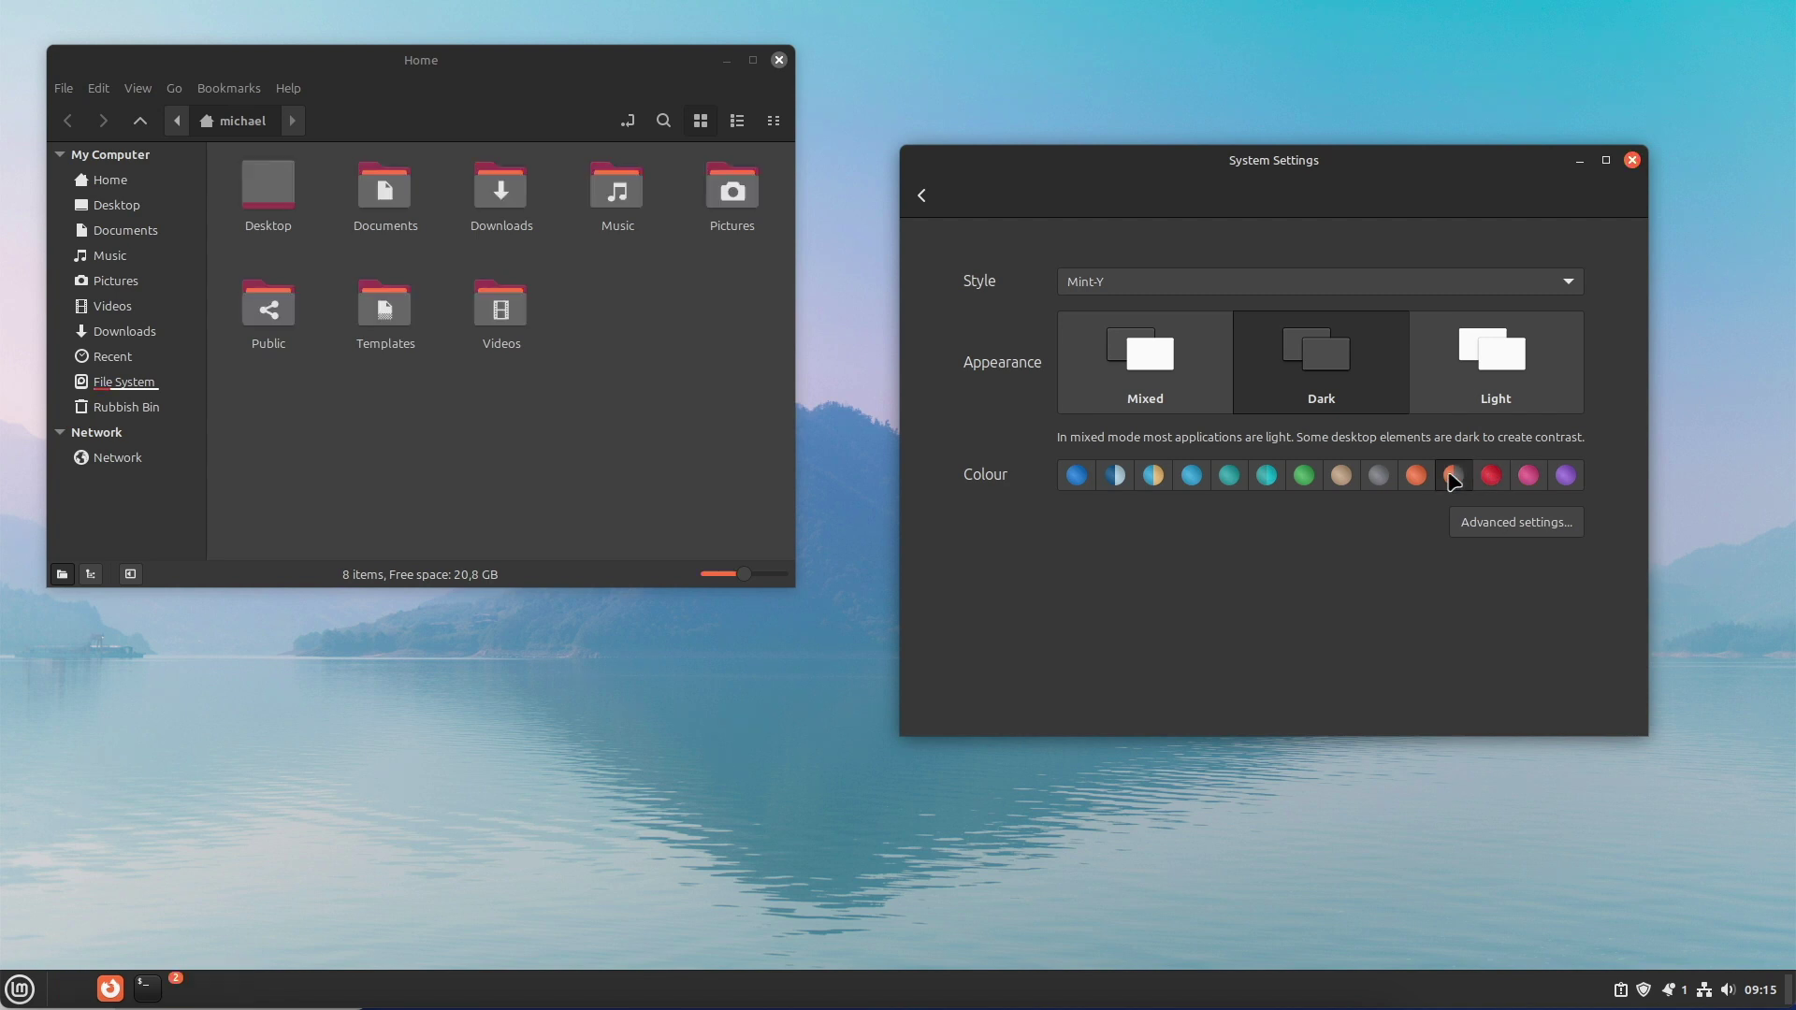
pyautogui.click(1416, 475)
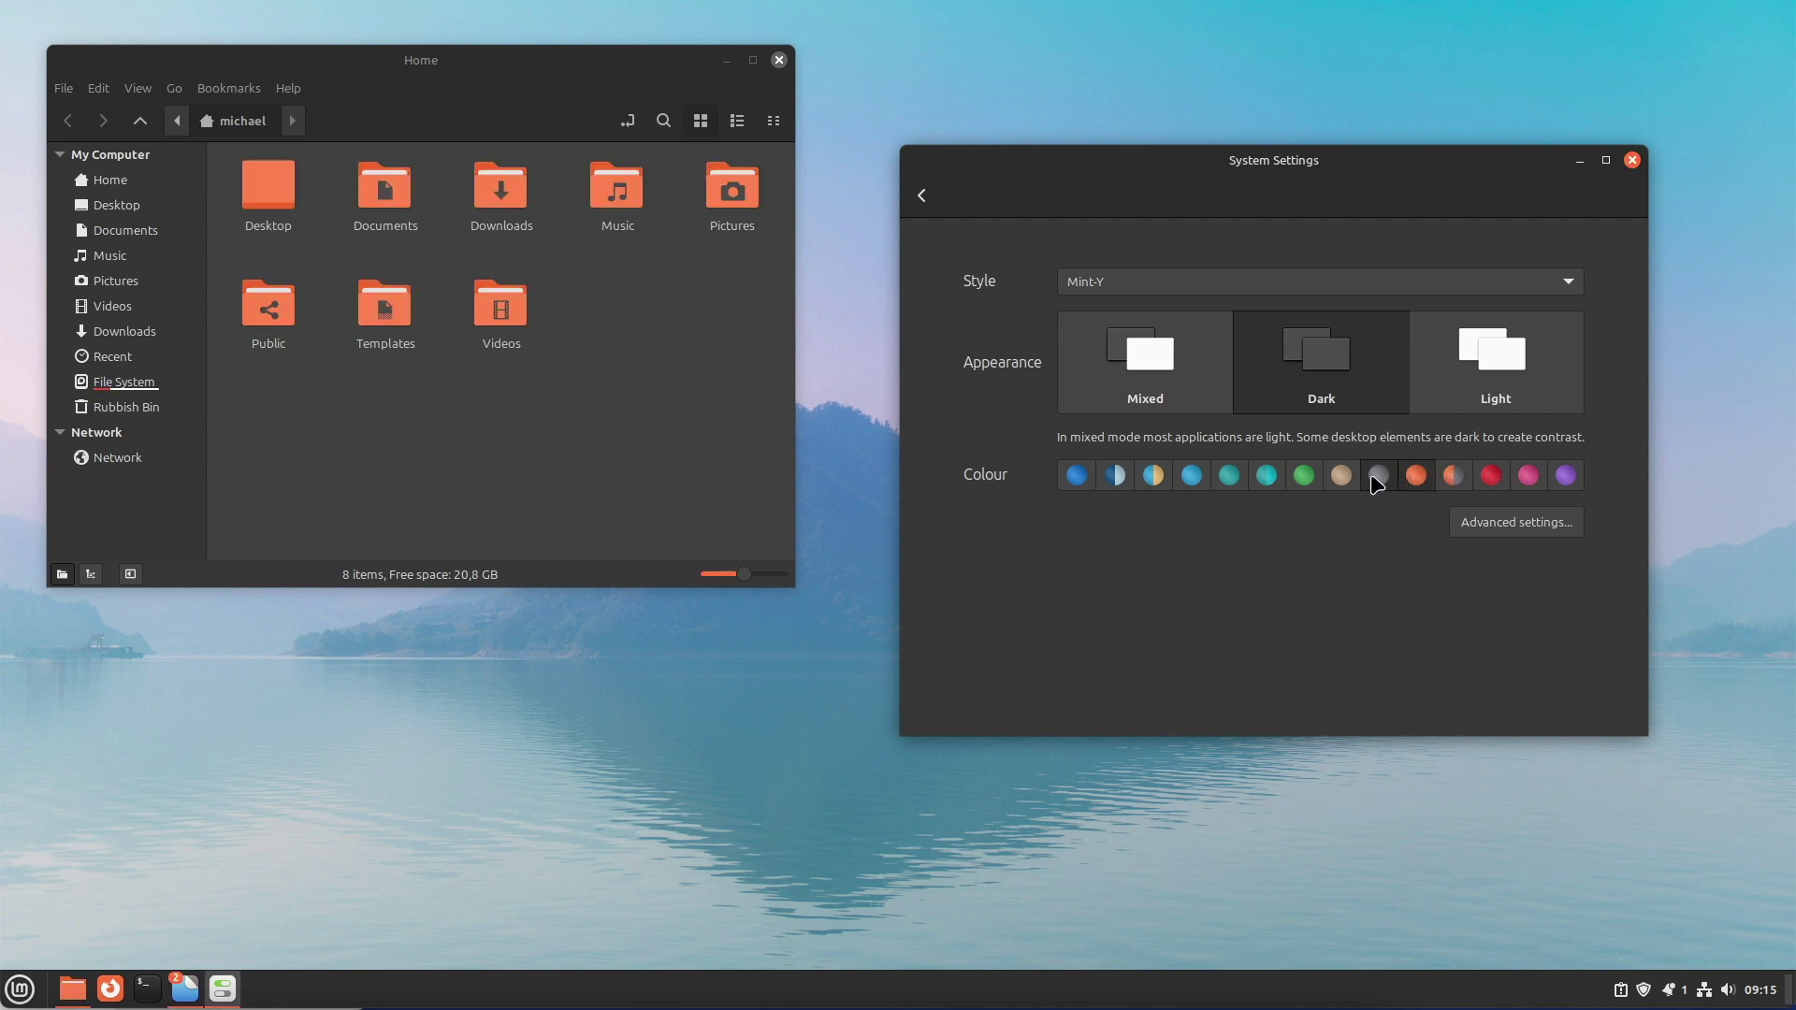
pyautogui.click(1378, 475)
pyautogui.click(1340, 475)
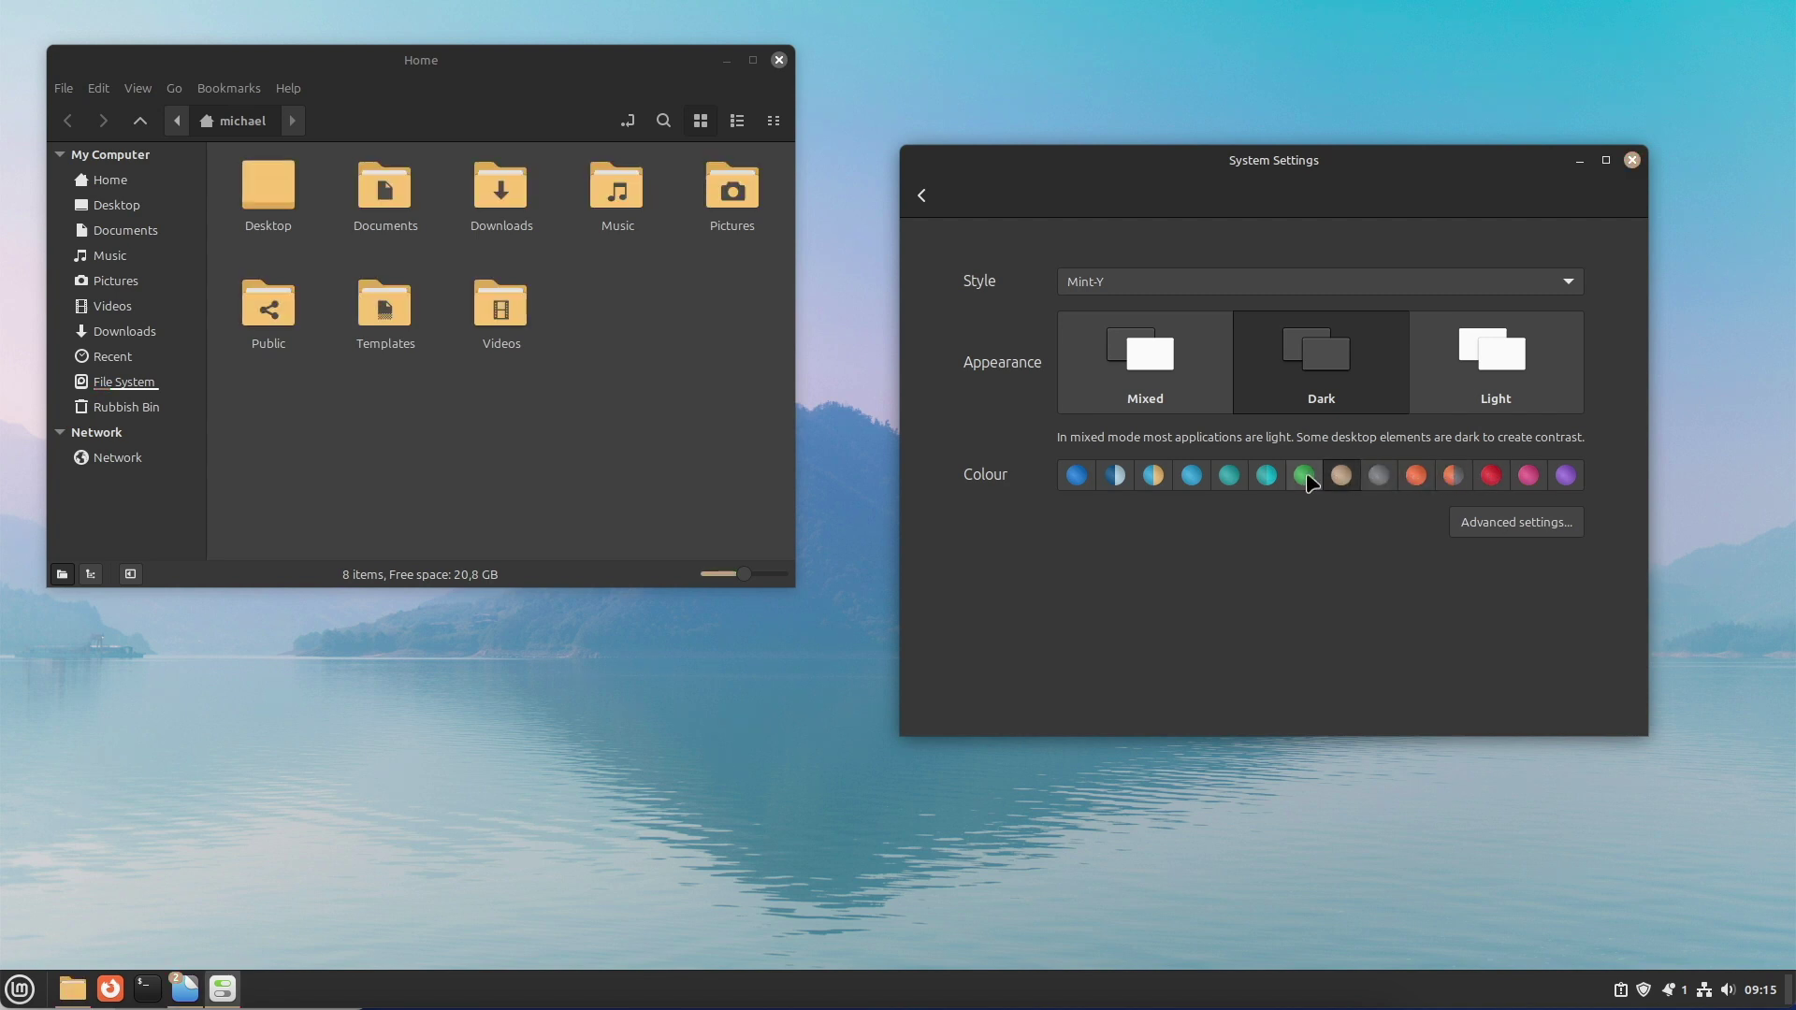
pyautogui.click(1303, 475)
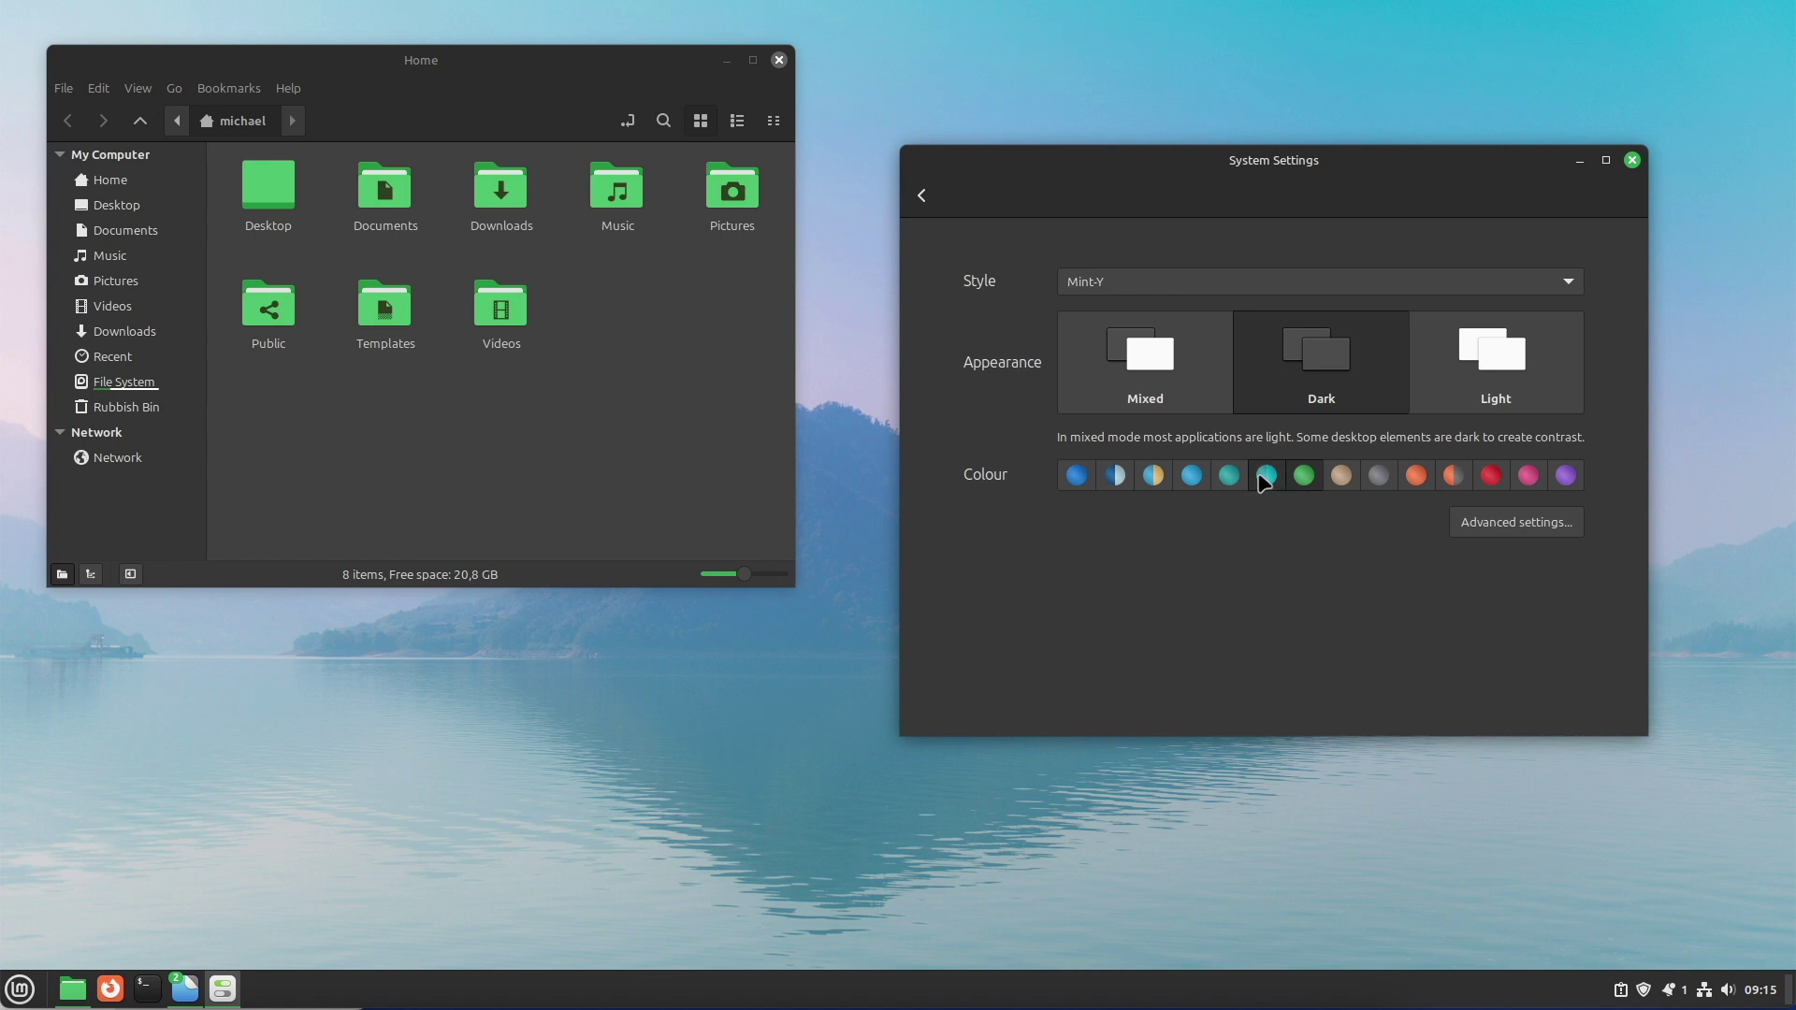
pyautogui.click(1228, 475)
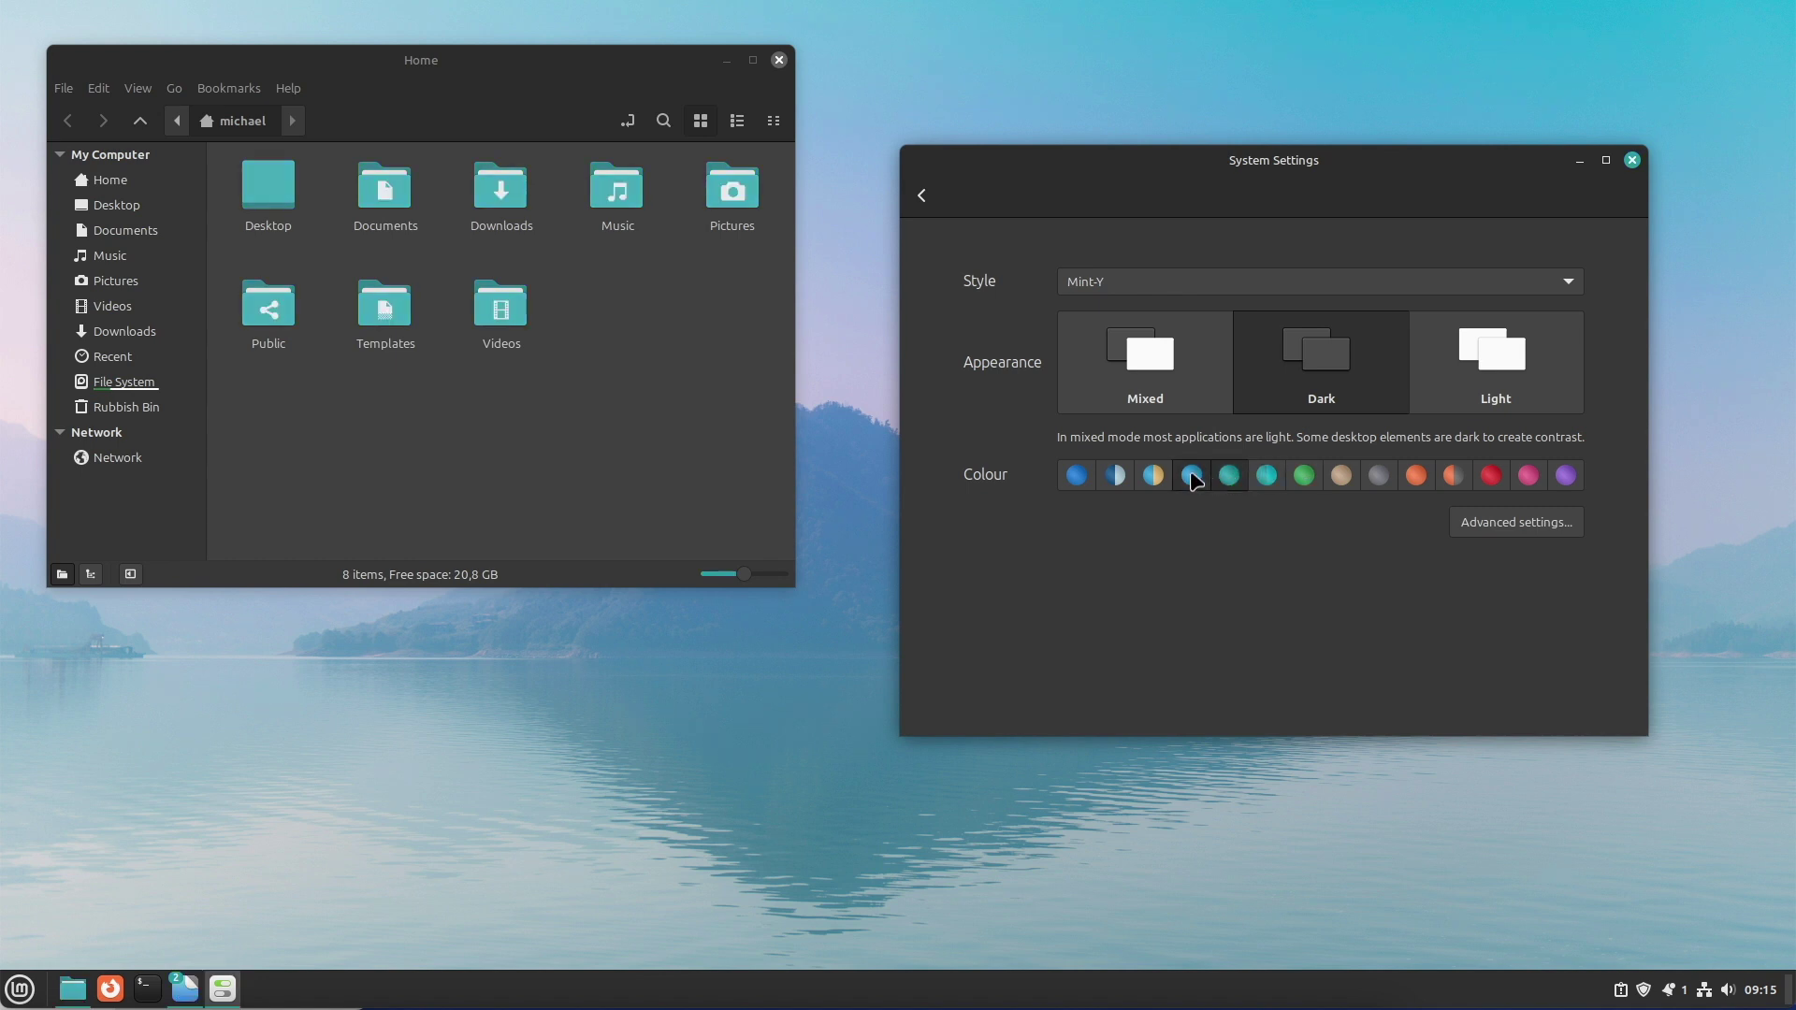
pyautogui.click(1191, 475)
pyautogui.click(1153, 475)
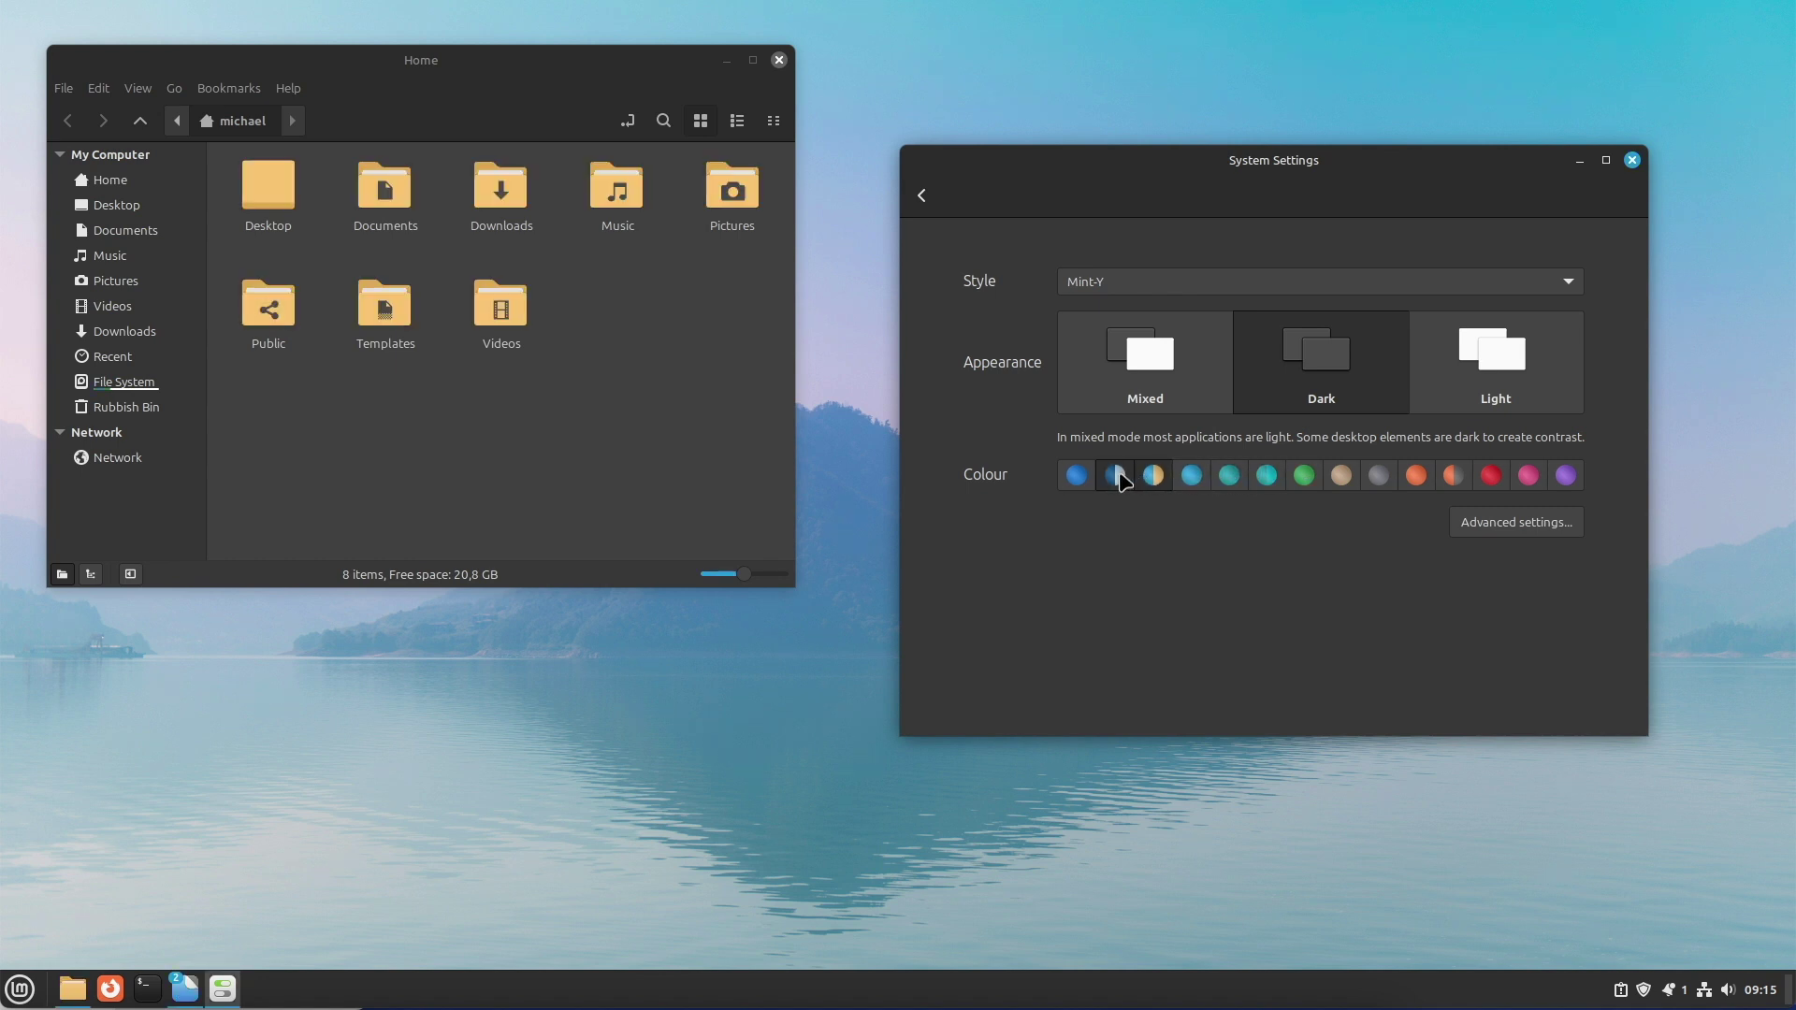
pyautogui.click(1120, 477)
pyautogui.click(1077, 478)
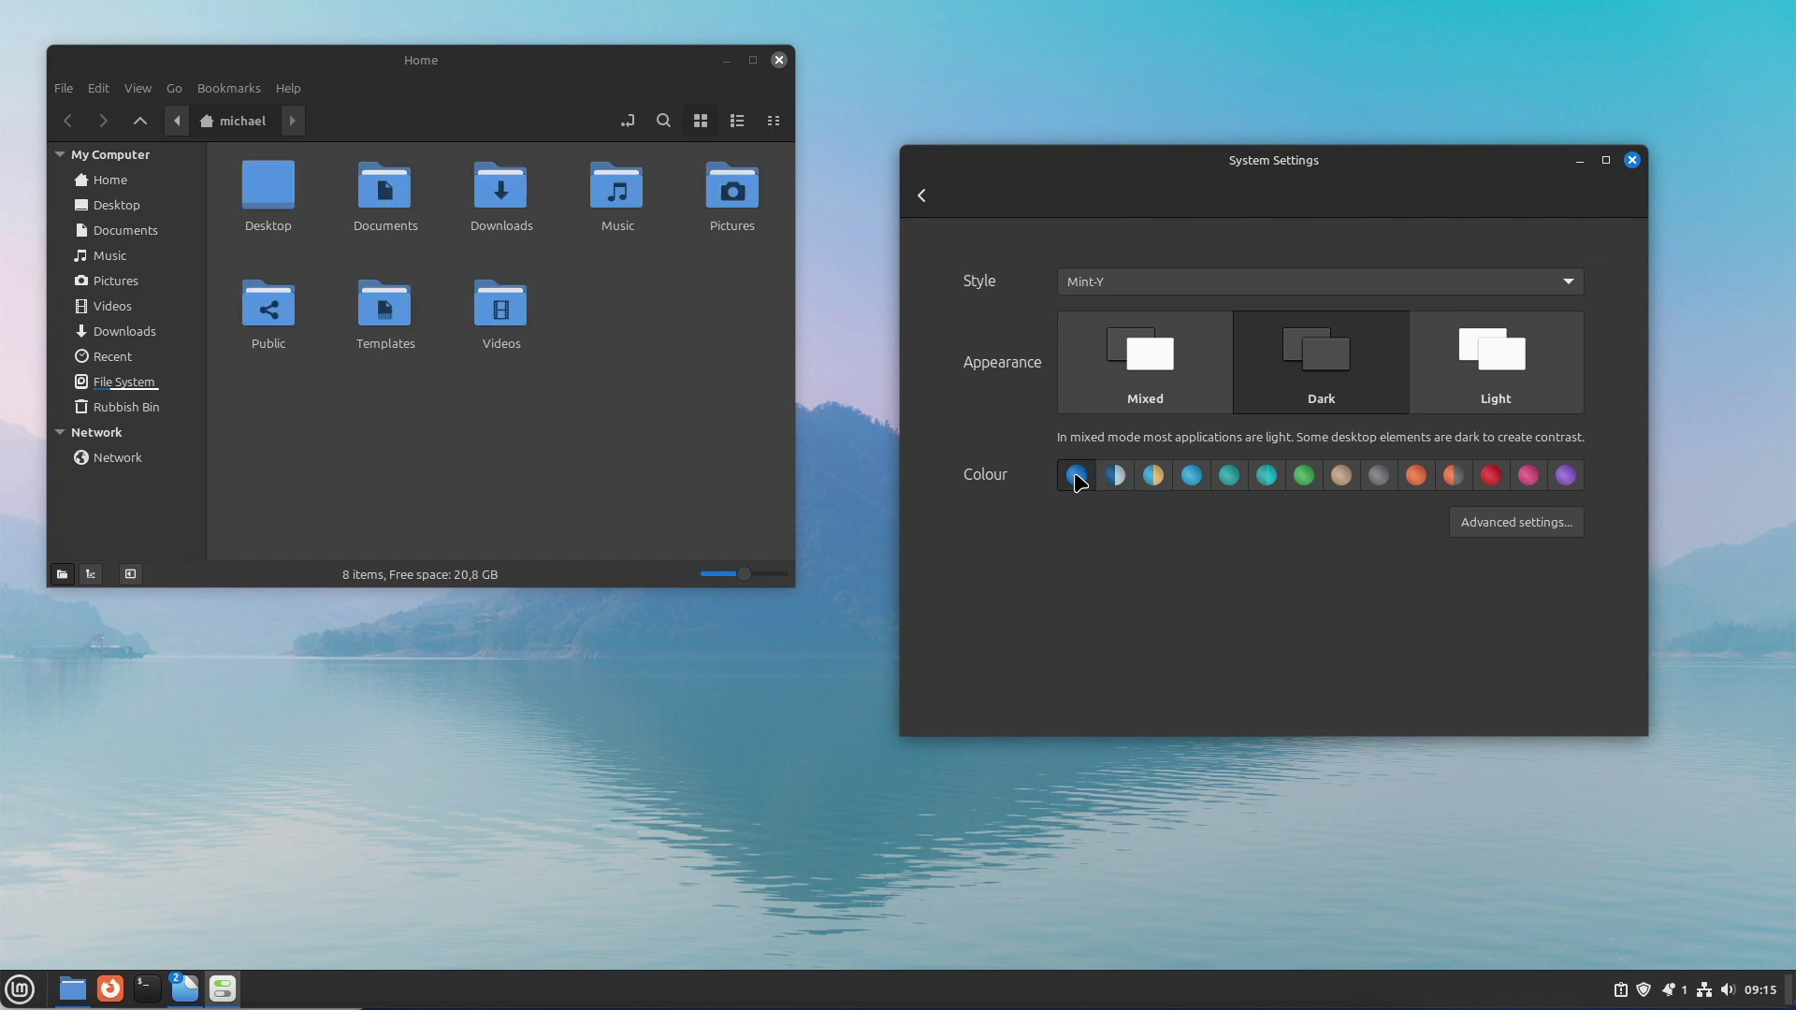
pyautogui.click(1156, 479)
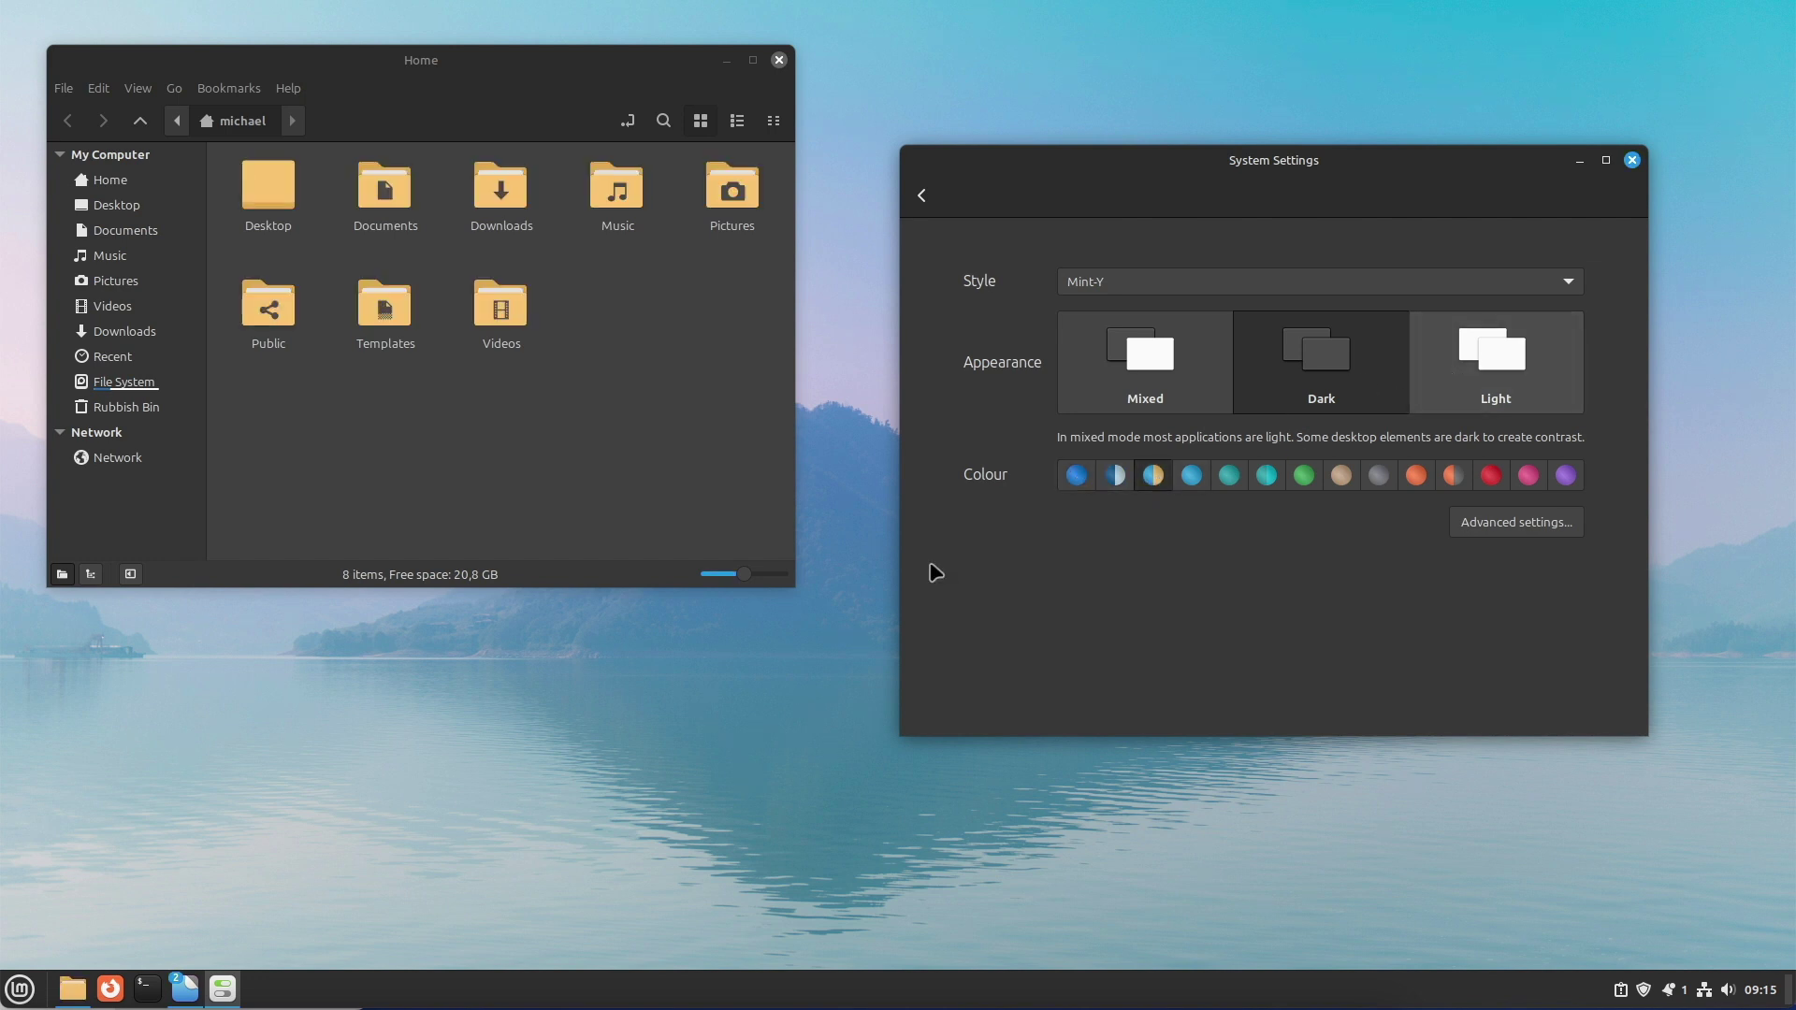
# Switch the desktop appearance to Light
pyautogui.click(19, 990)
pyautogui.click(18, 991)
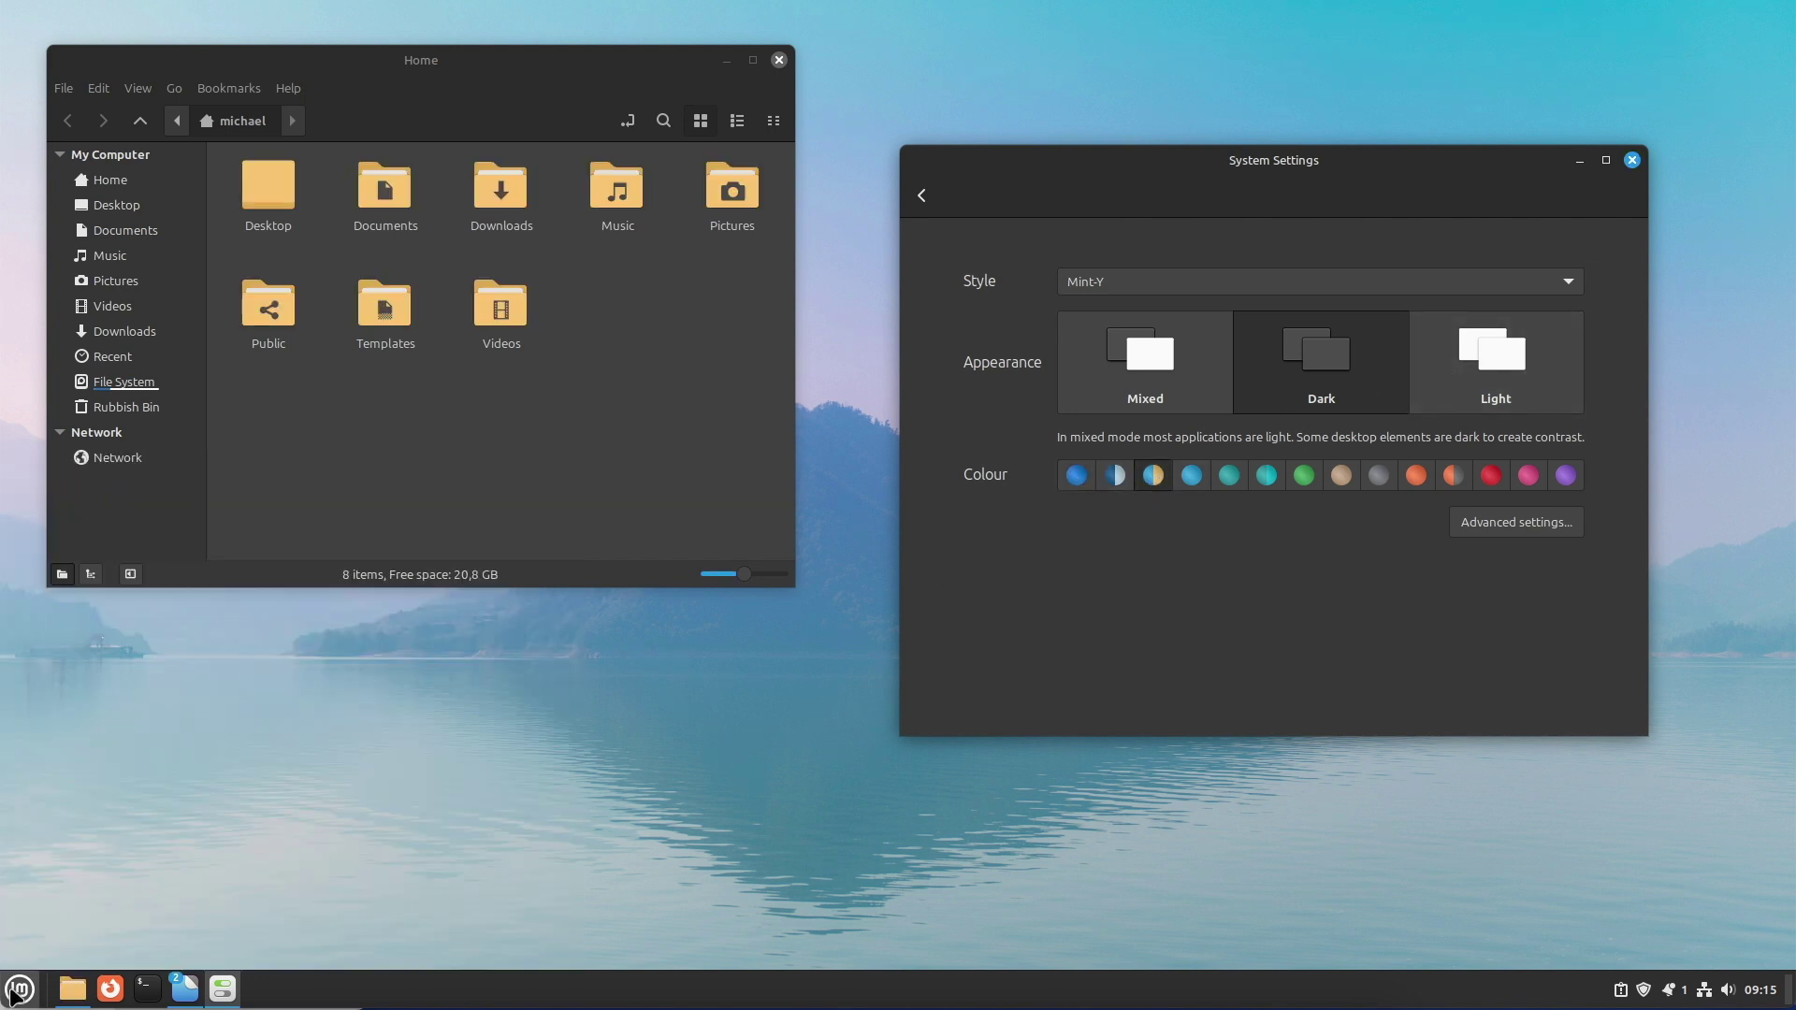
pyautogui.click(1496, 370)
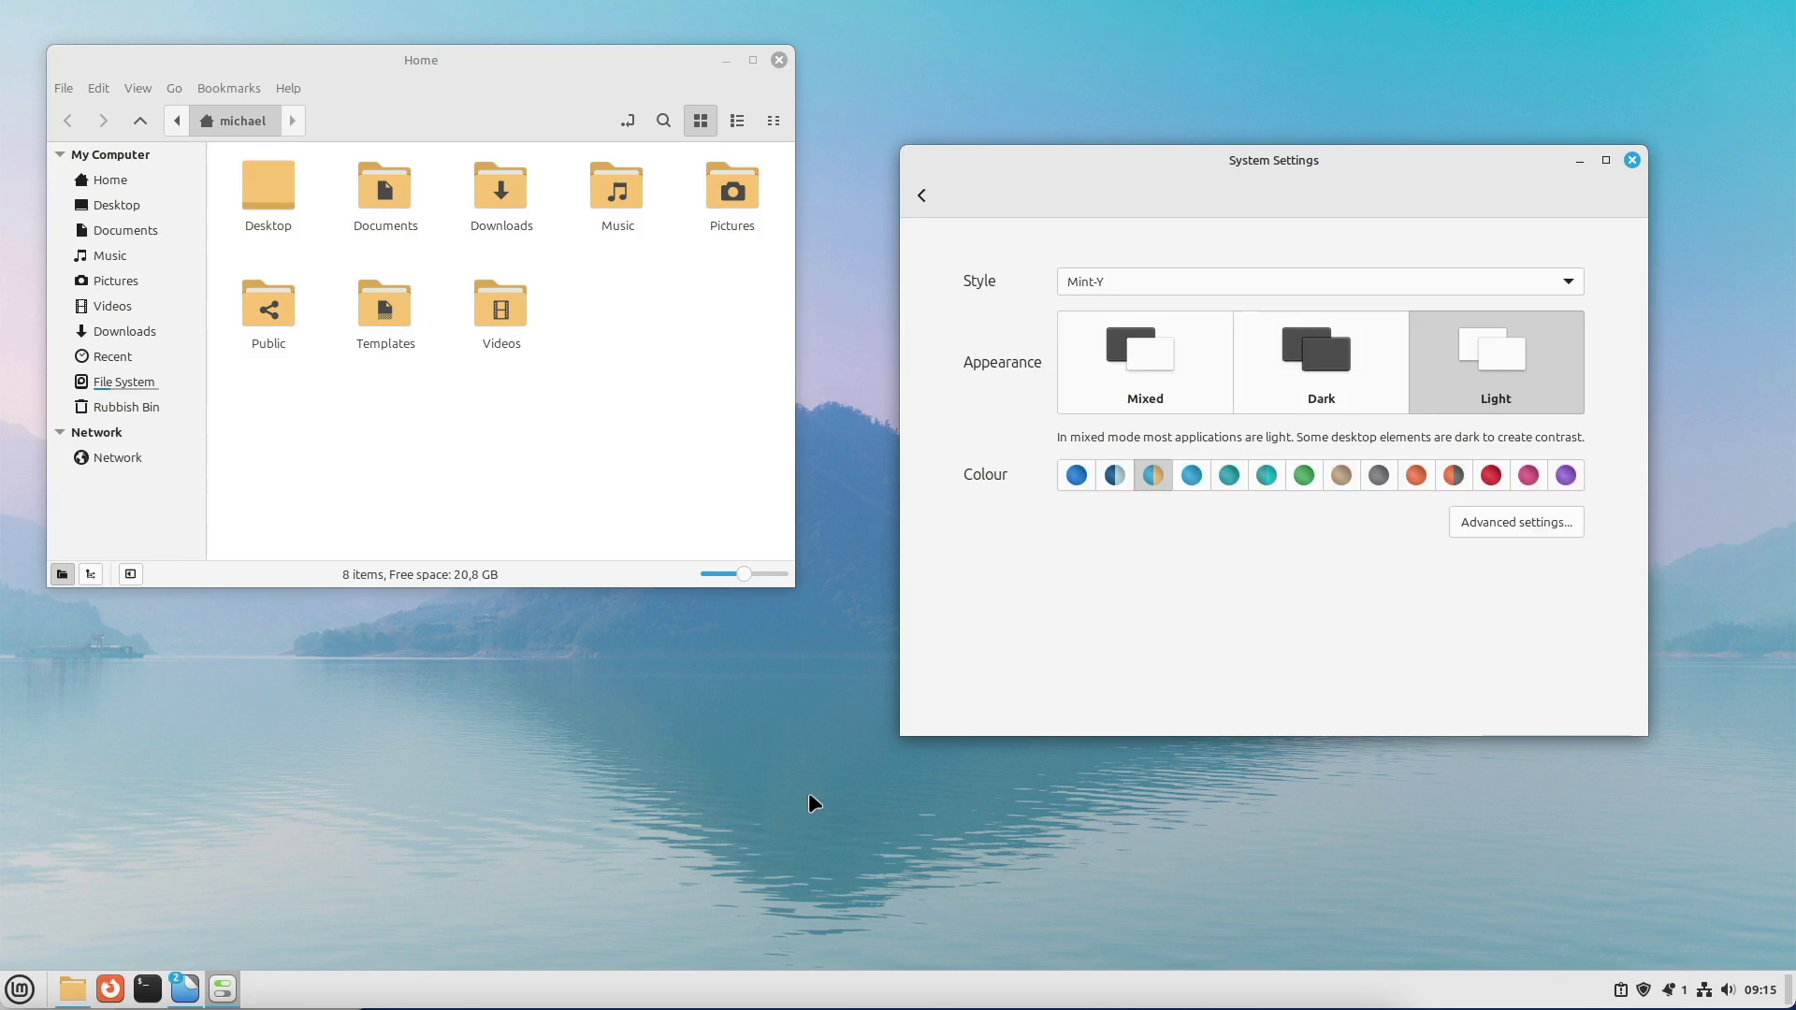
# Select the Mixed appearance with a dark panel and return System Settings to its category overview
pyautogui.click(19, 990)
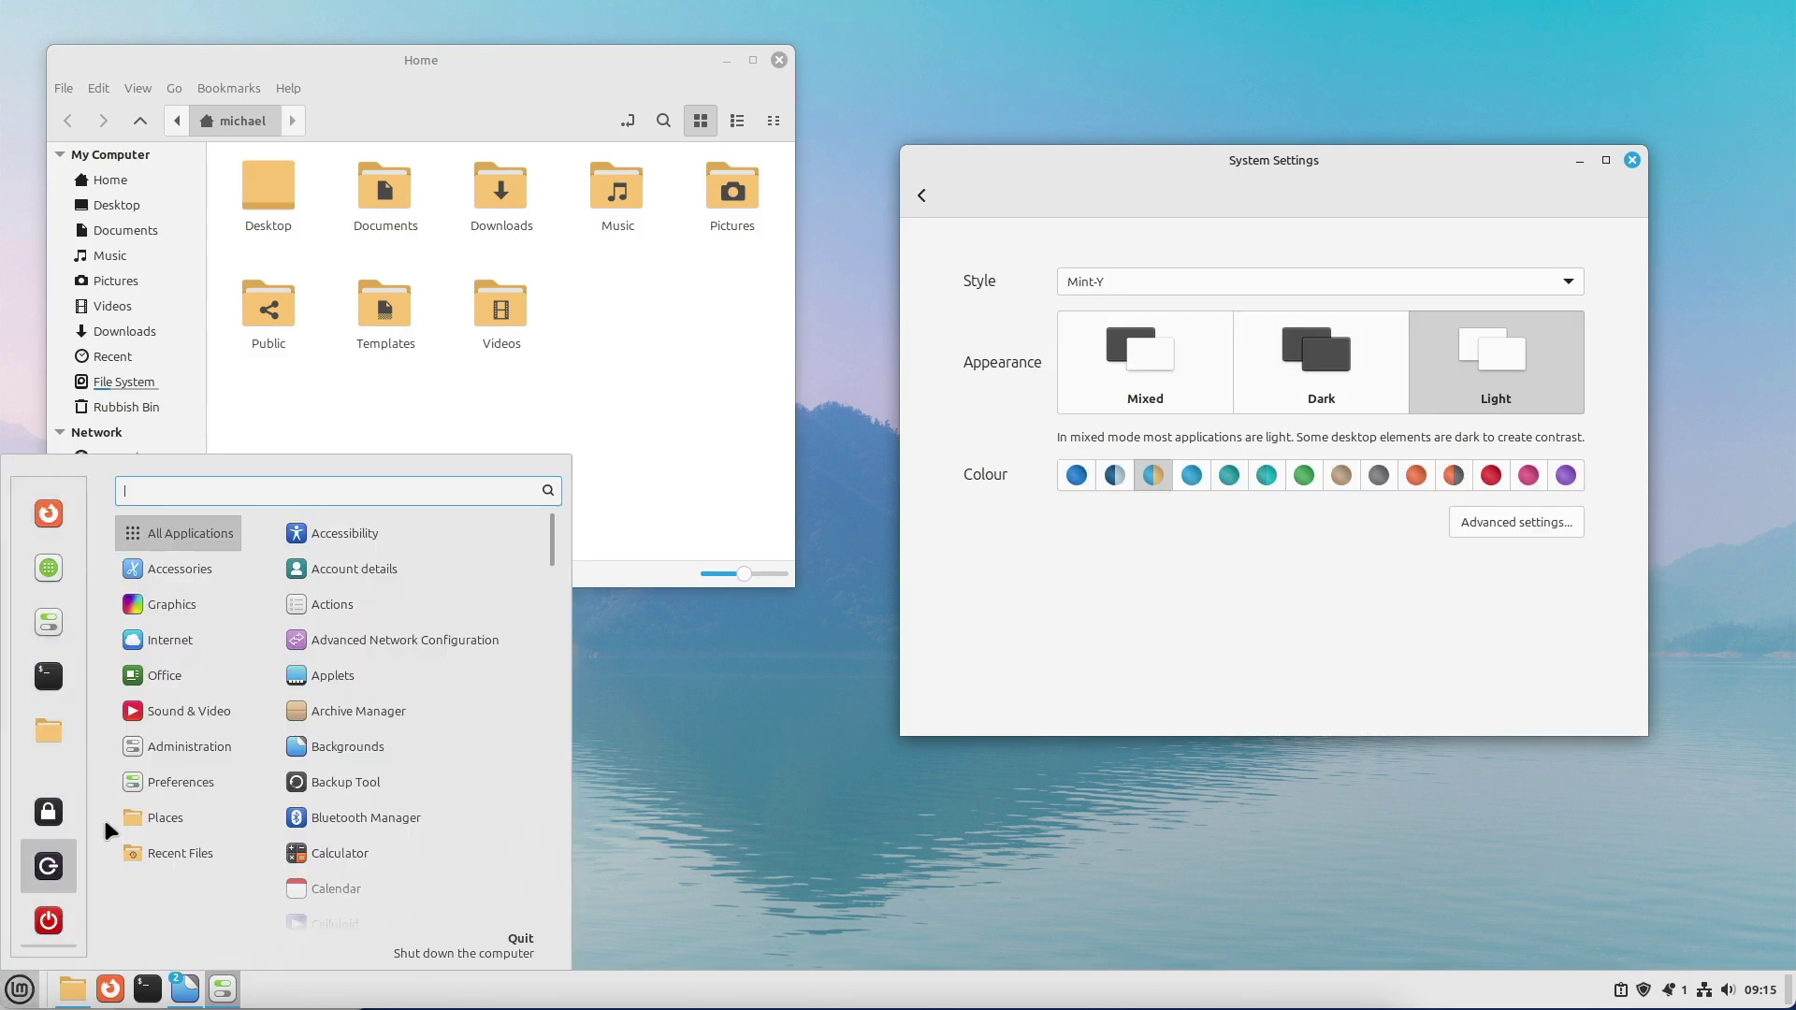
pyautogui.click(33, 982)
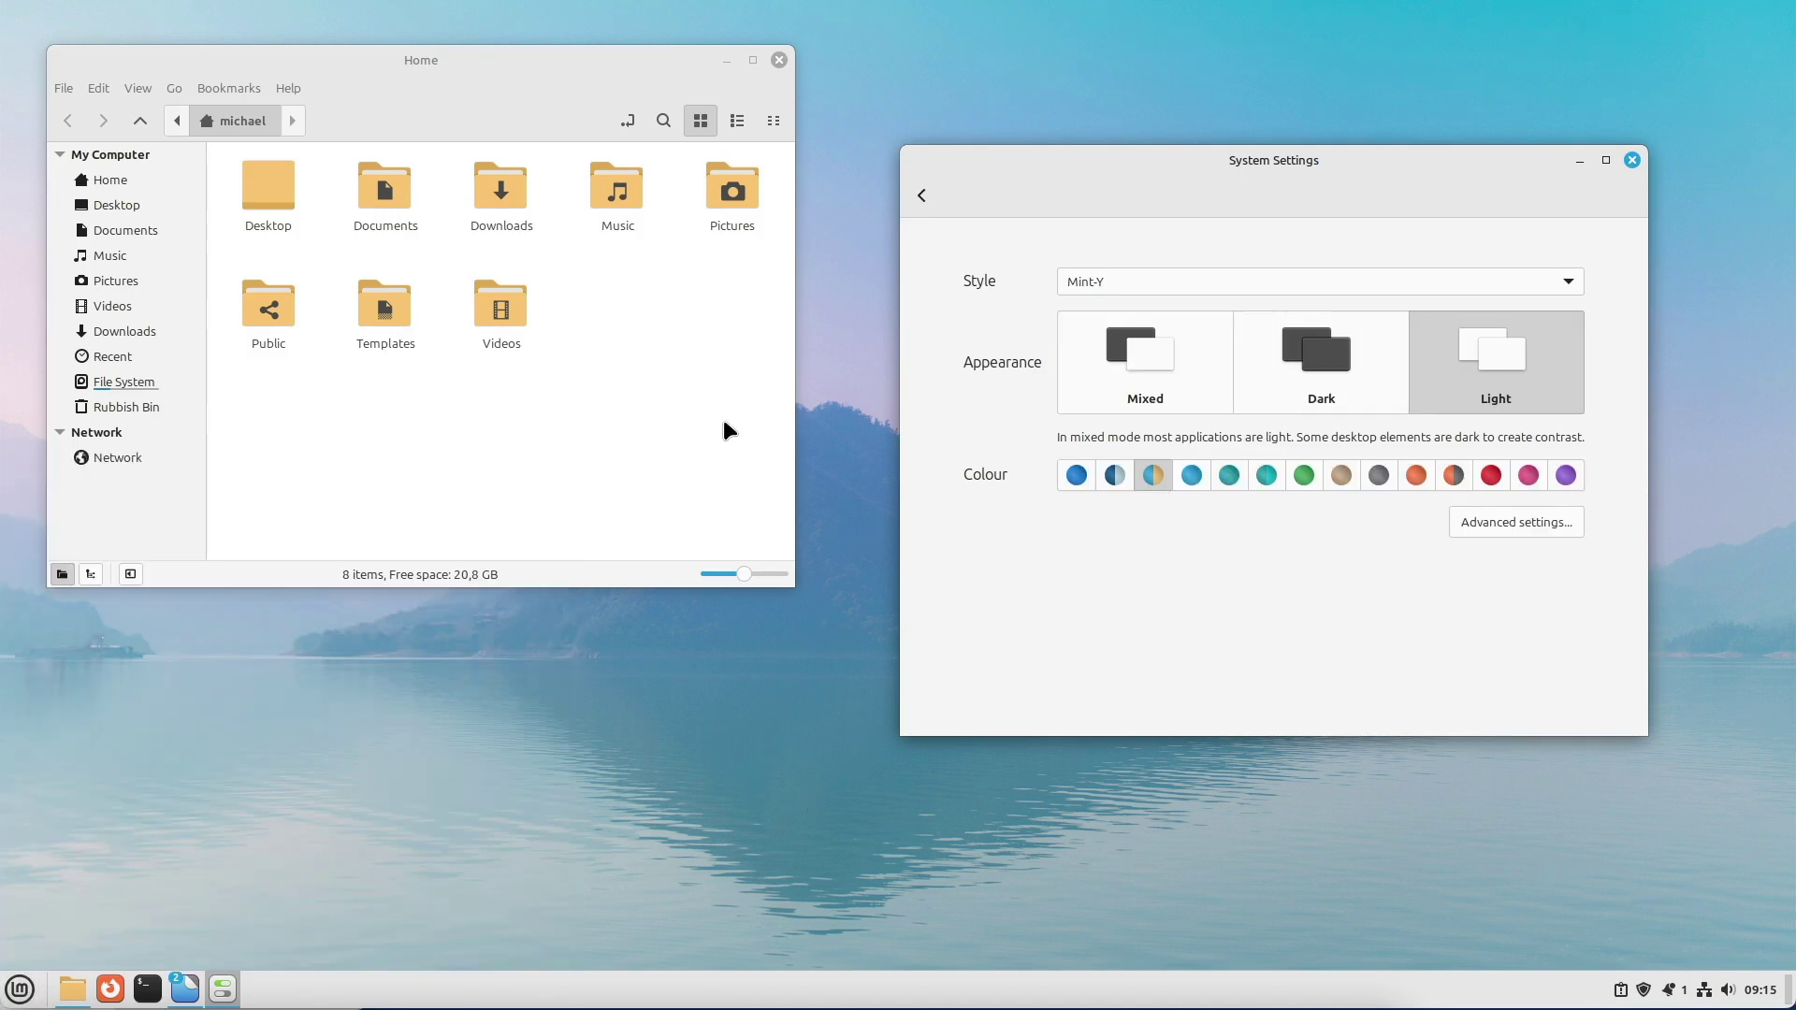
pyautogui.click(1156, 378)
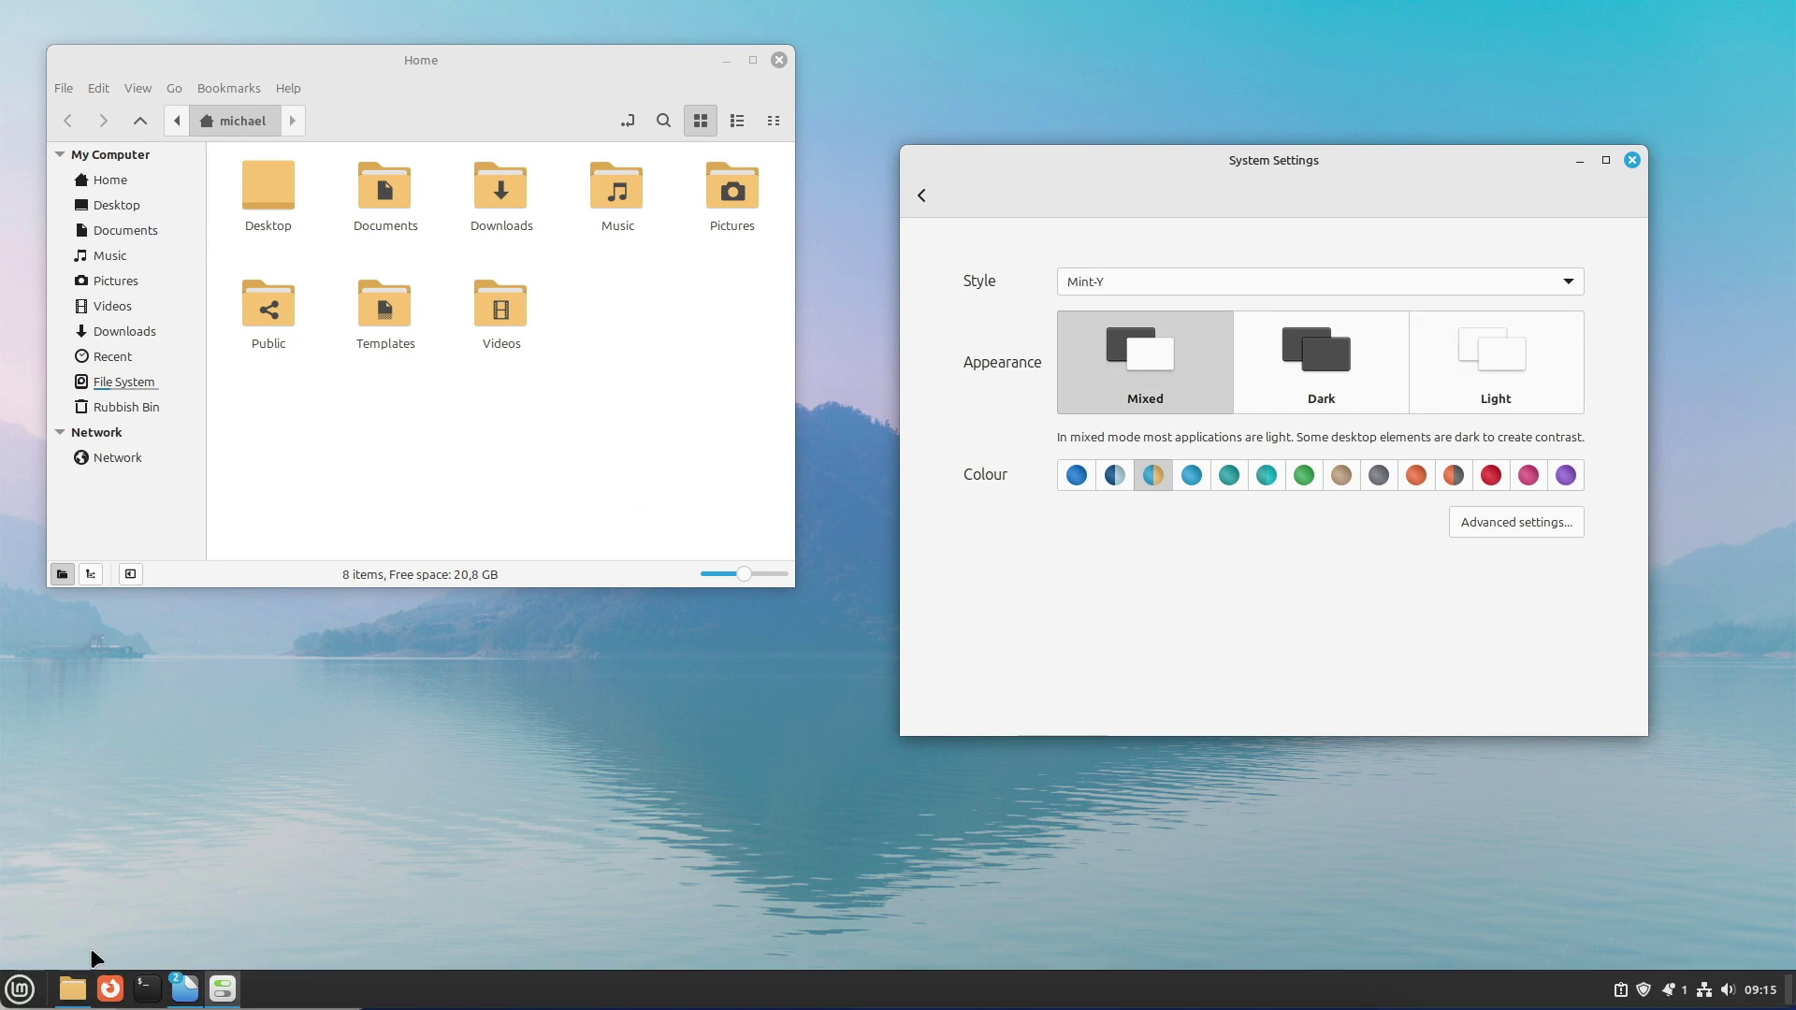
pyautogui.click(19, 990)
pyautogui.click(19, 989)
pyautogui.click(921, 195)
pyautogui.moveTo(1114, 184); pyautogui.dragTo(891, 184)
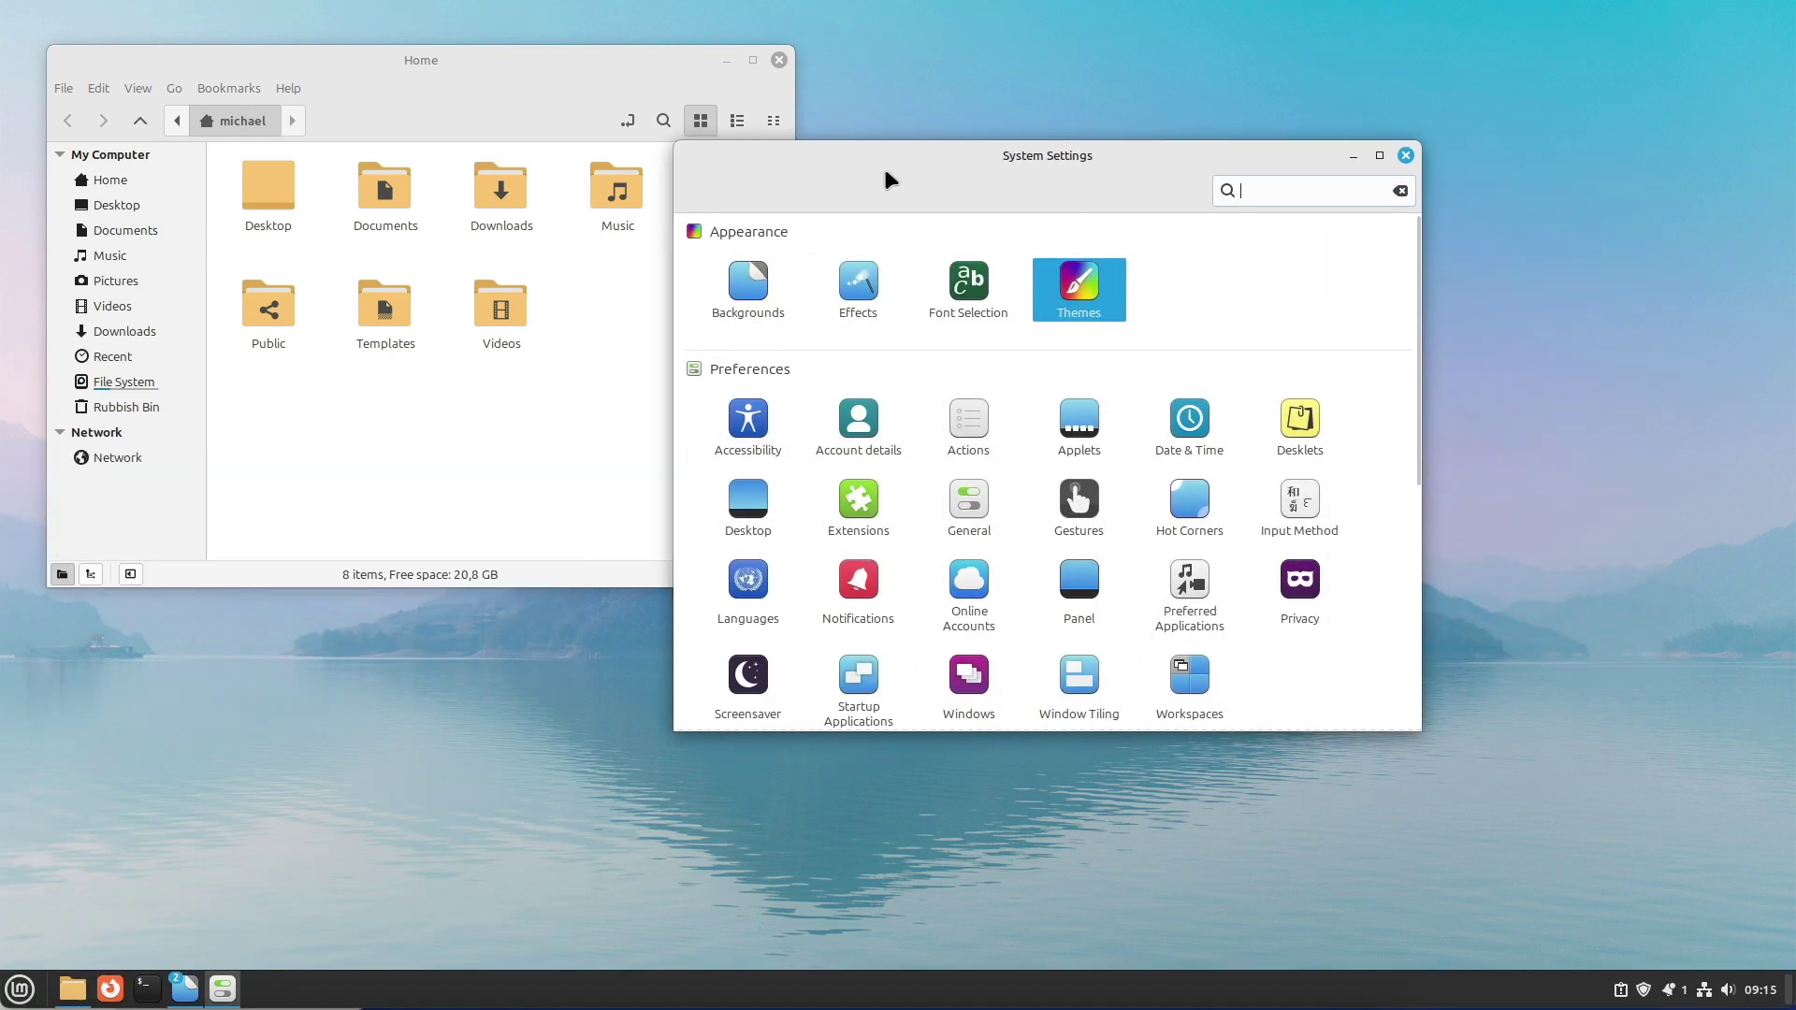
# Browse the Applets, Extensions and Privacy pages, then close System Settings
pyautogui.click(1097, 417)
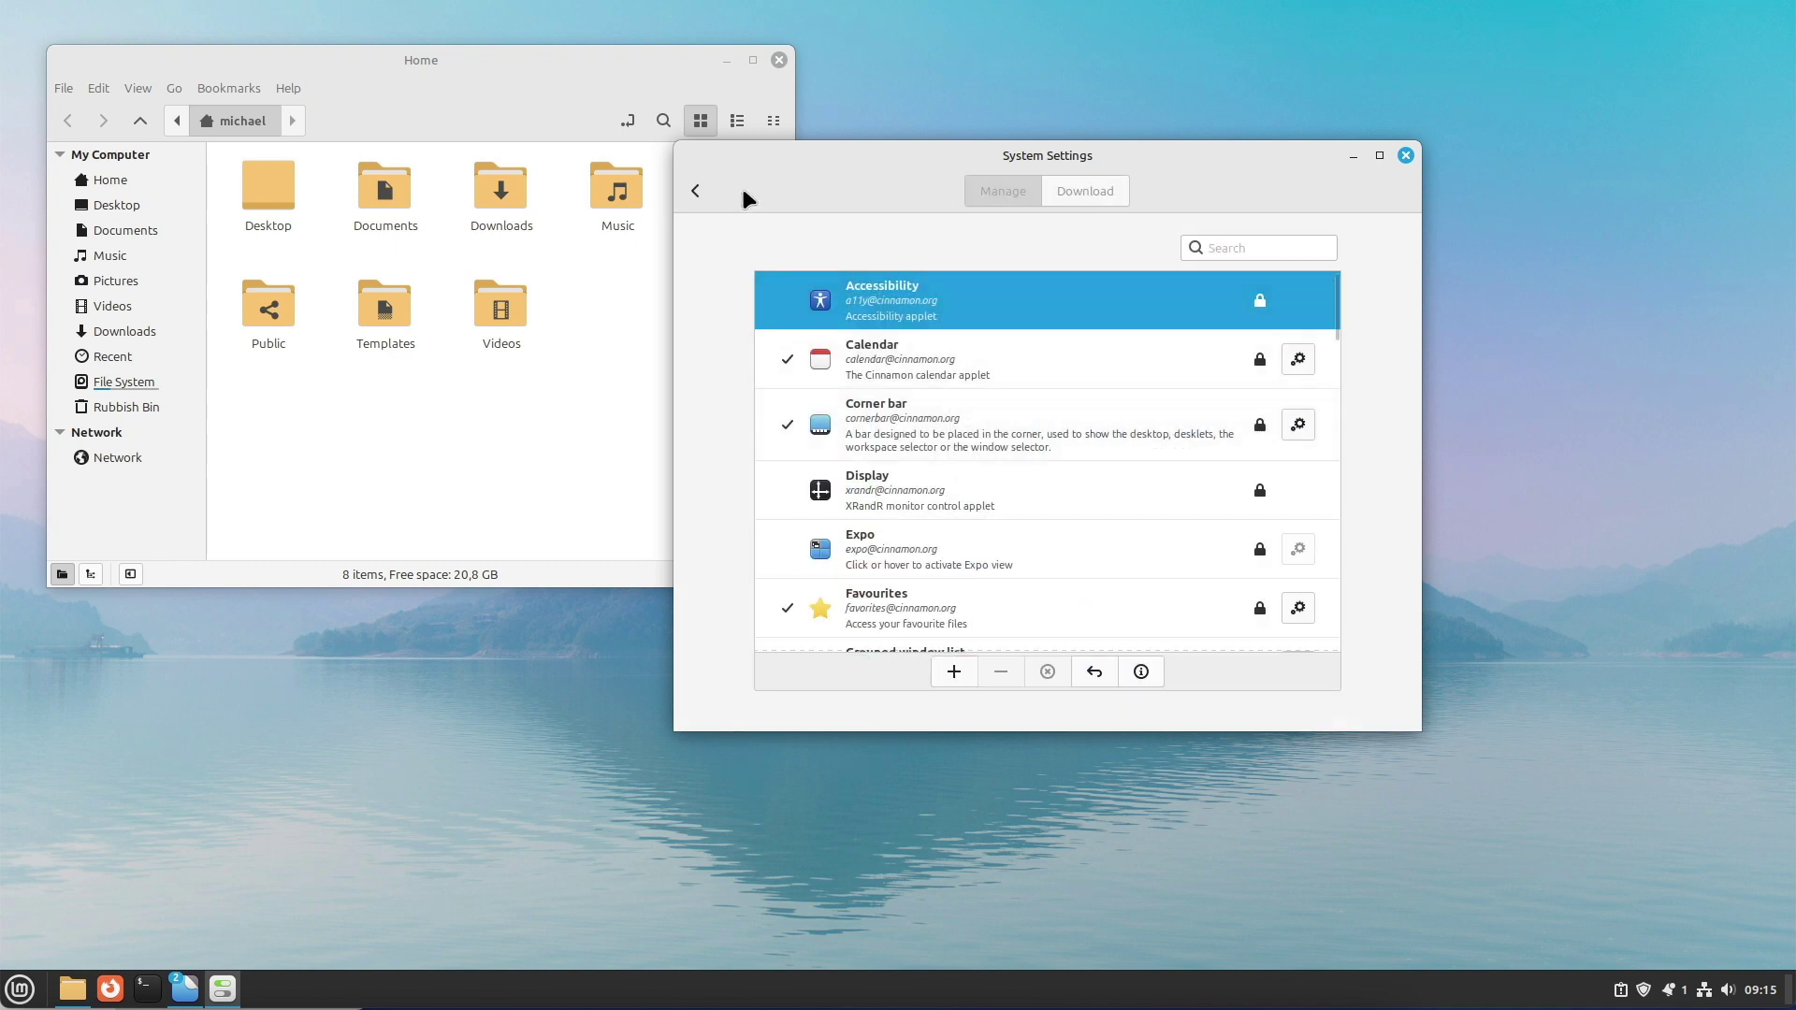
pyautogui.click(695, 191)
pyautogui.click(882, 517)
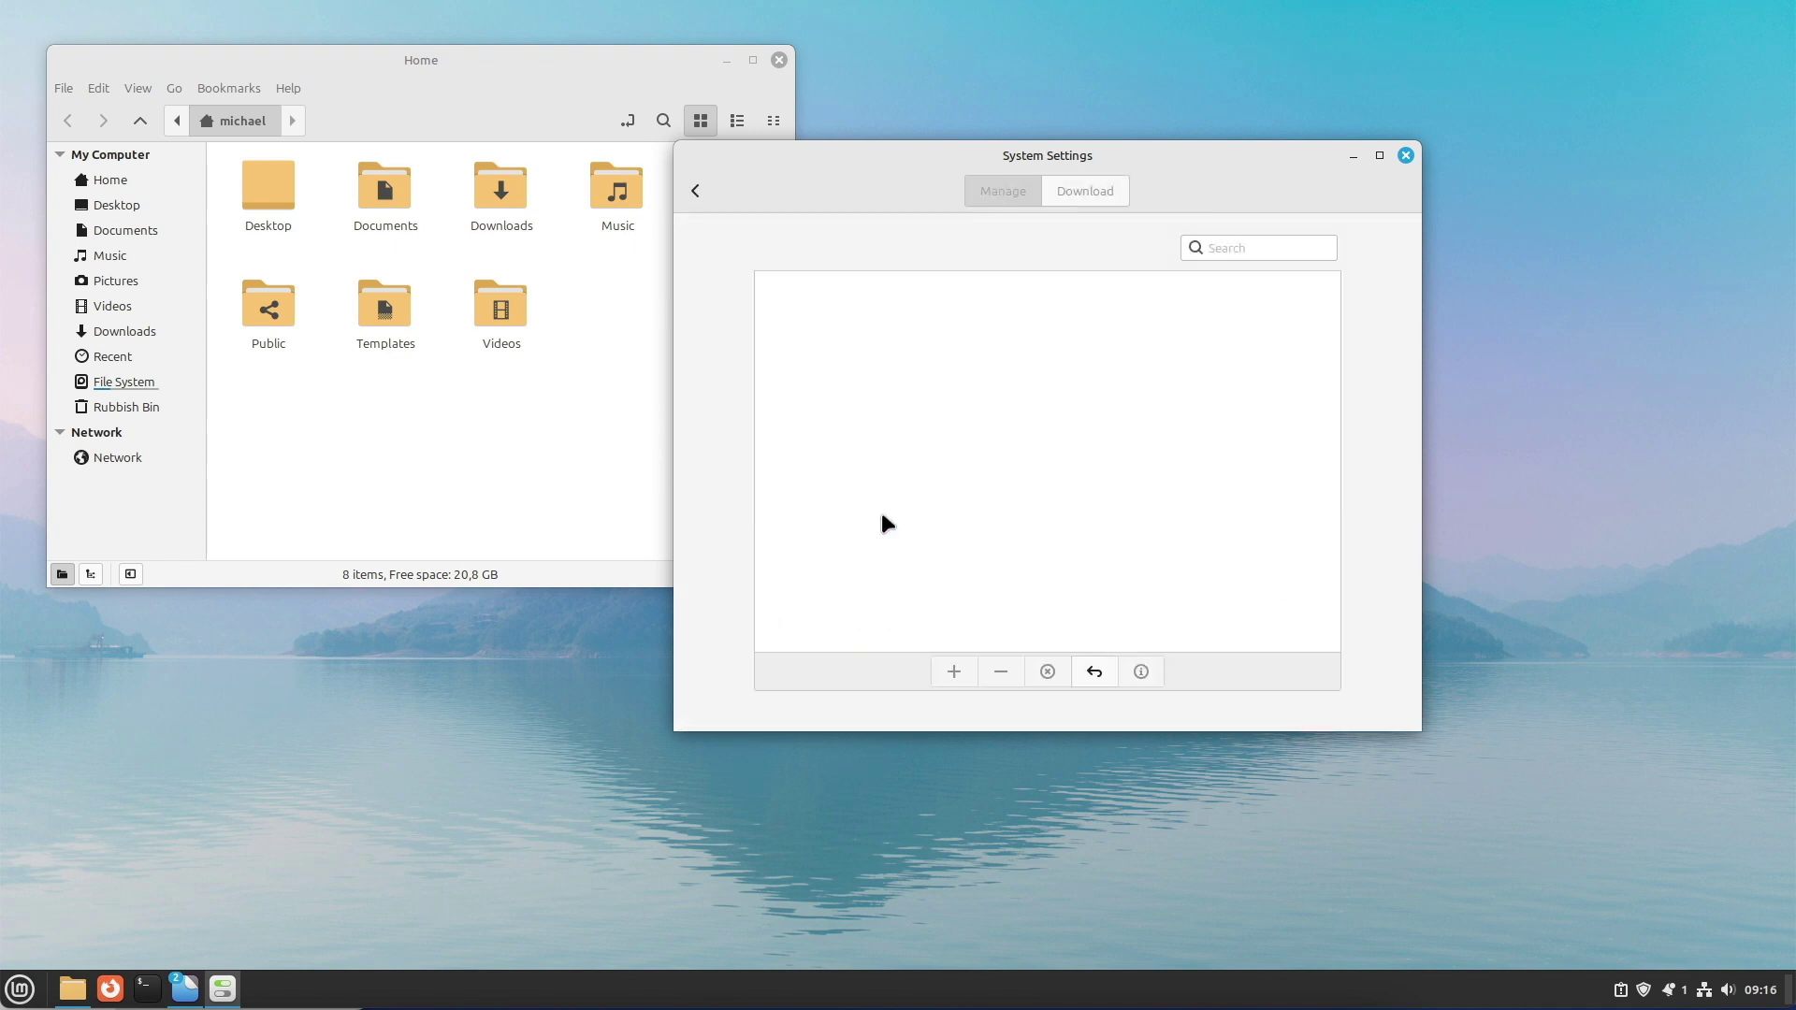
pyautogui.click(693, 192)
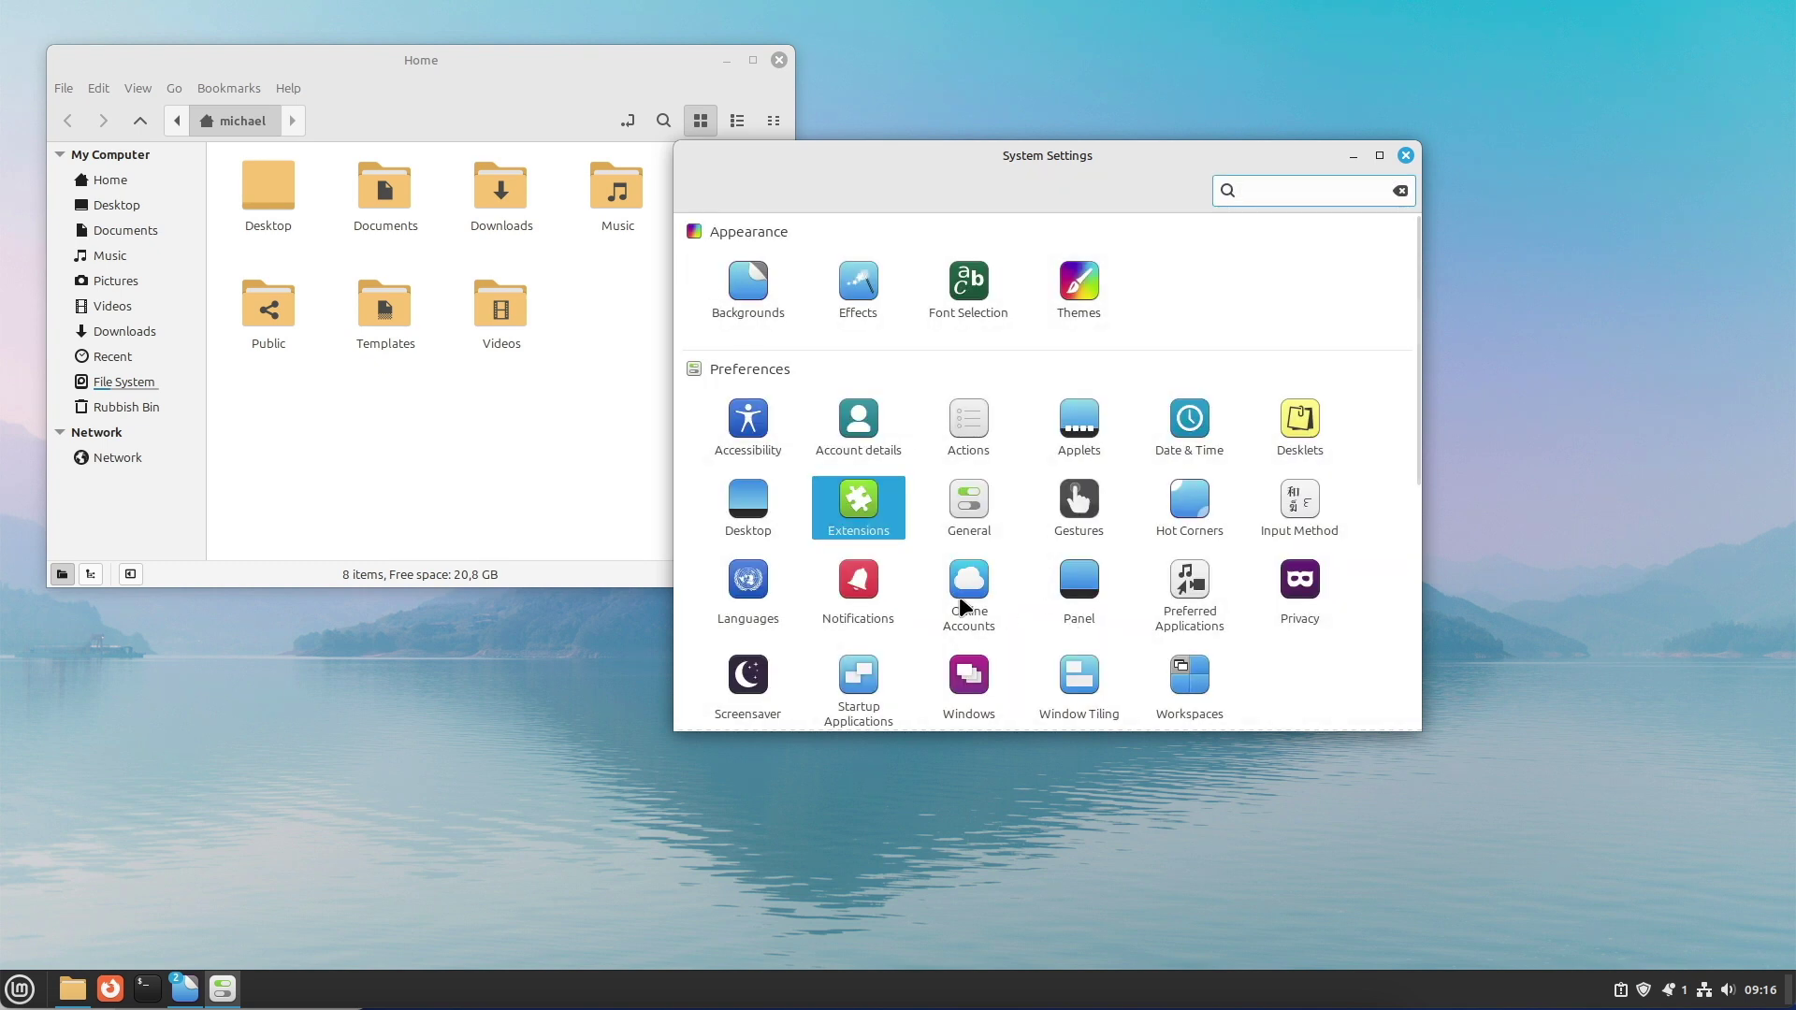
pyautogui.click(1302, 581)
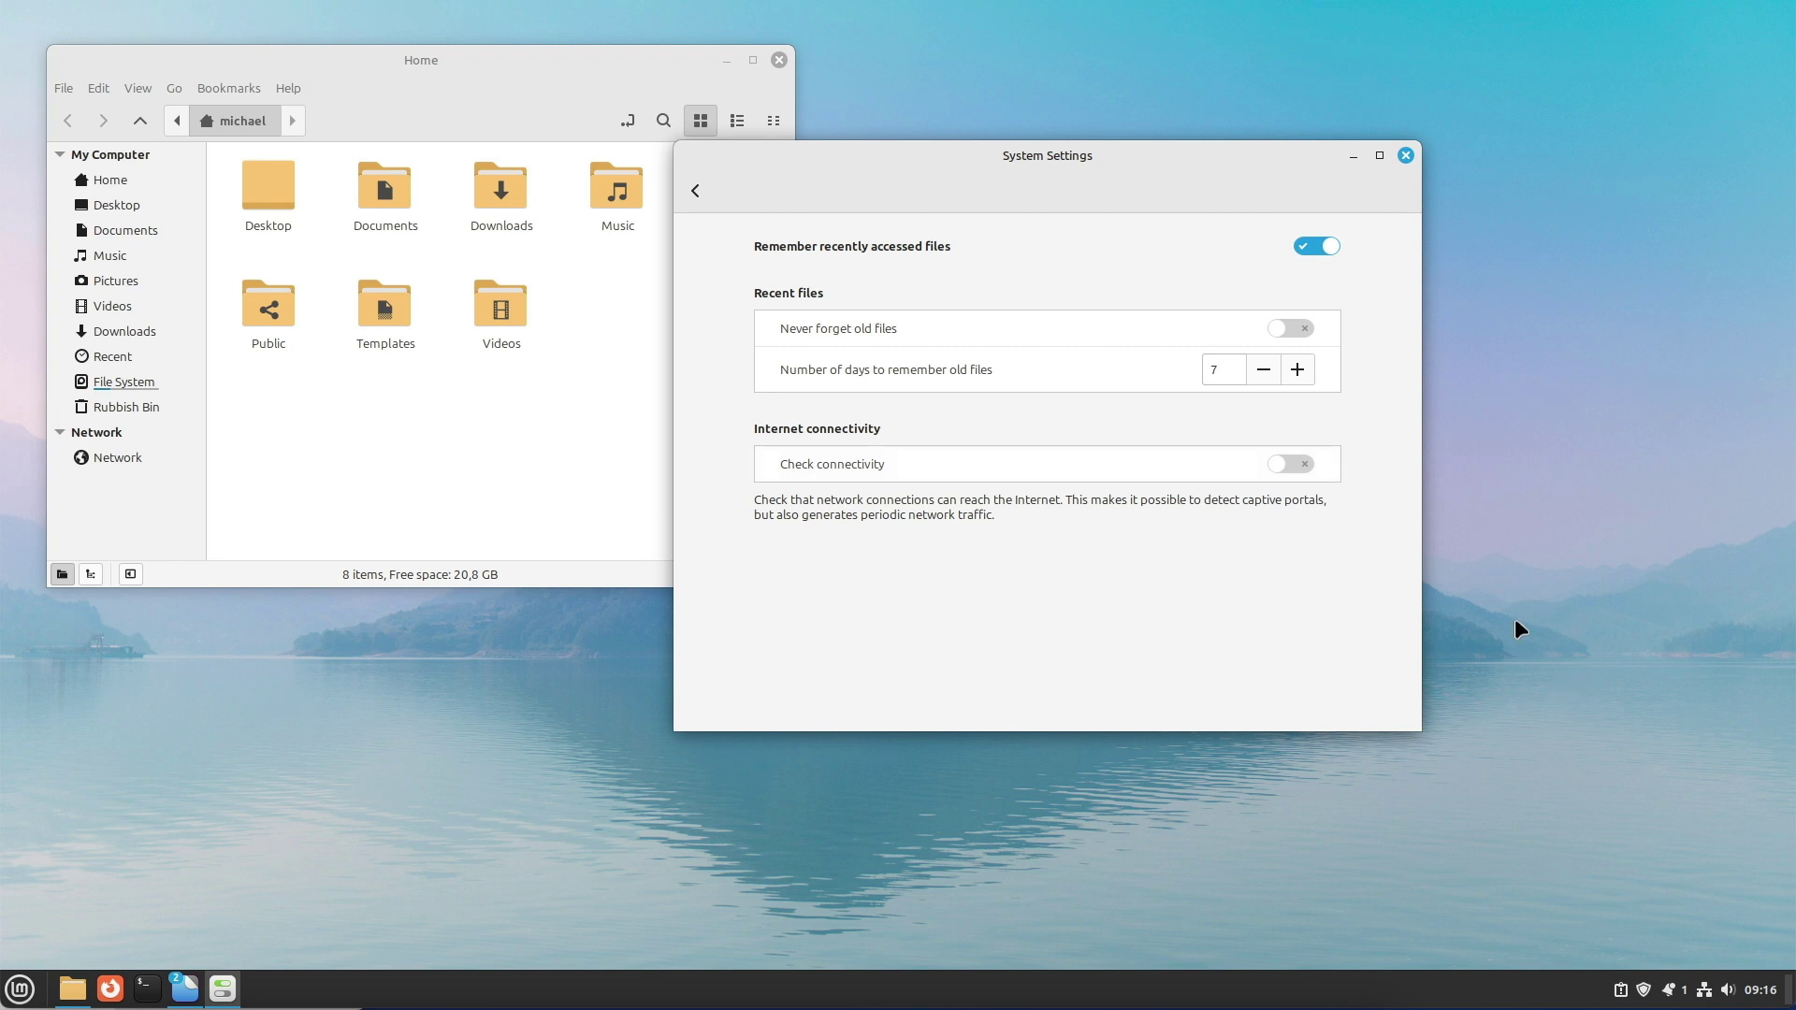
pyautogui.click(694, 191)
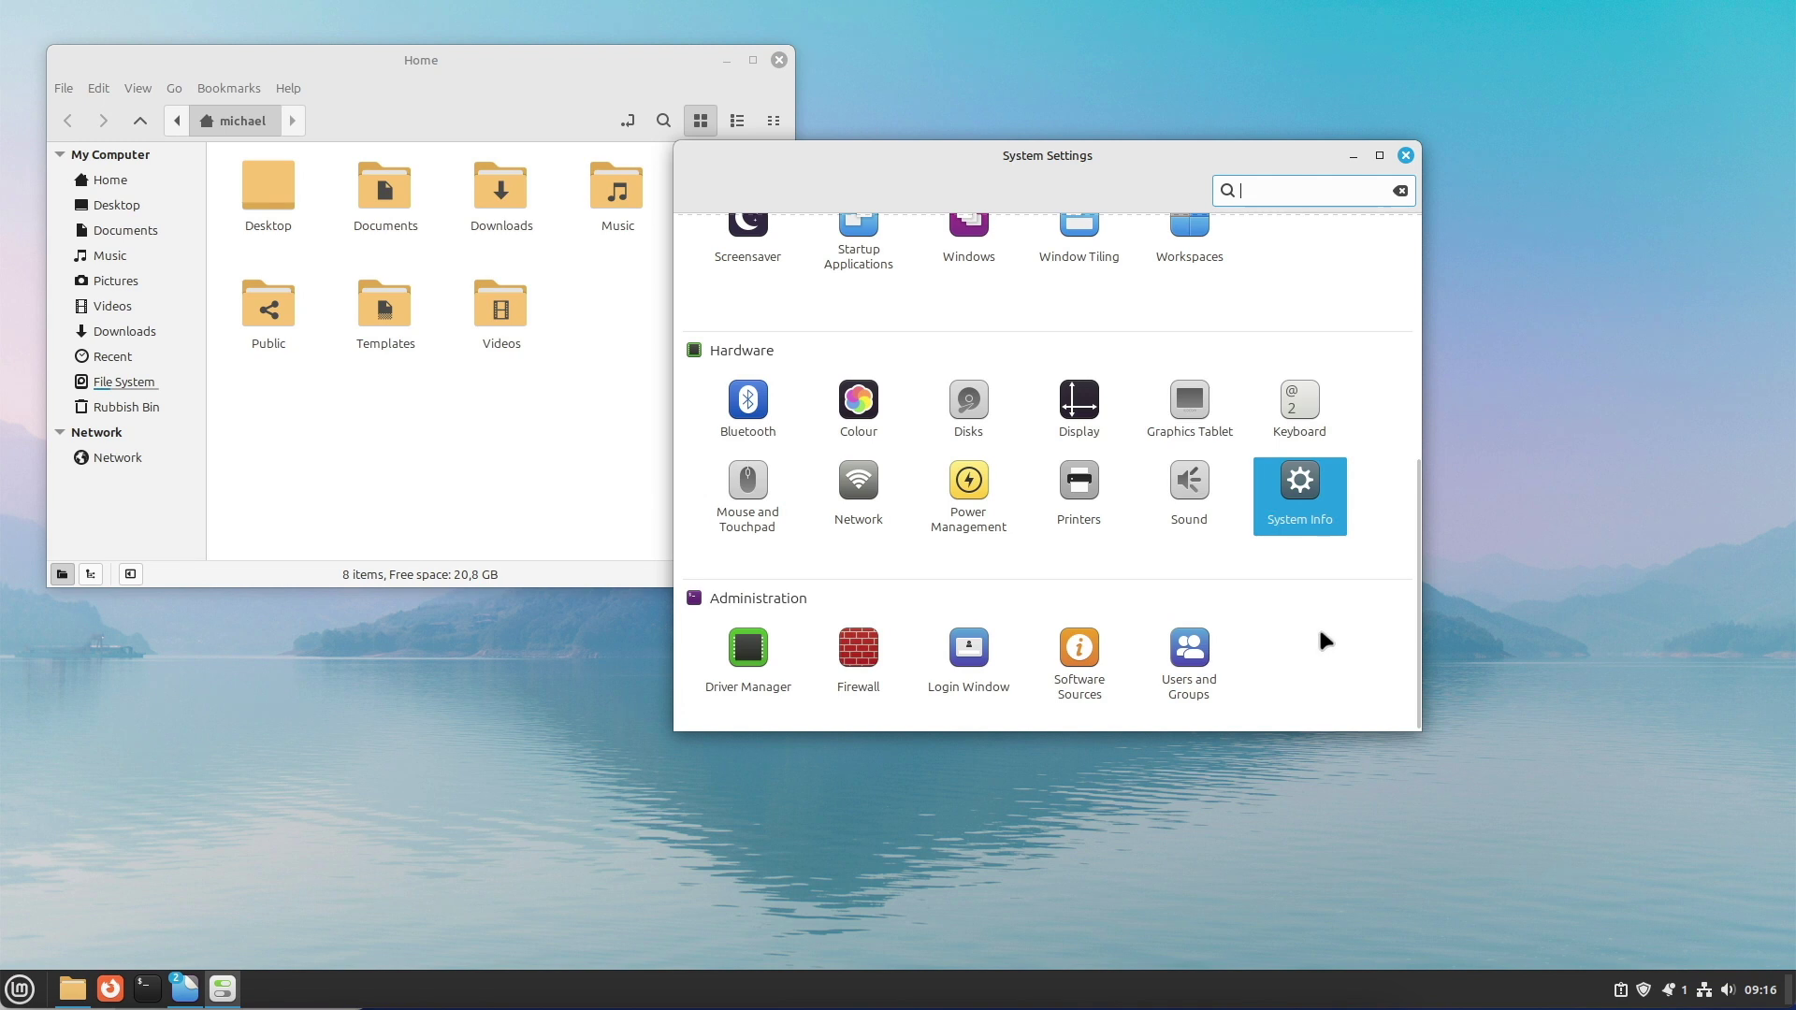
pyautogui.click(1404, 156)
pyautogui.click(779, 61)
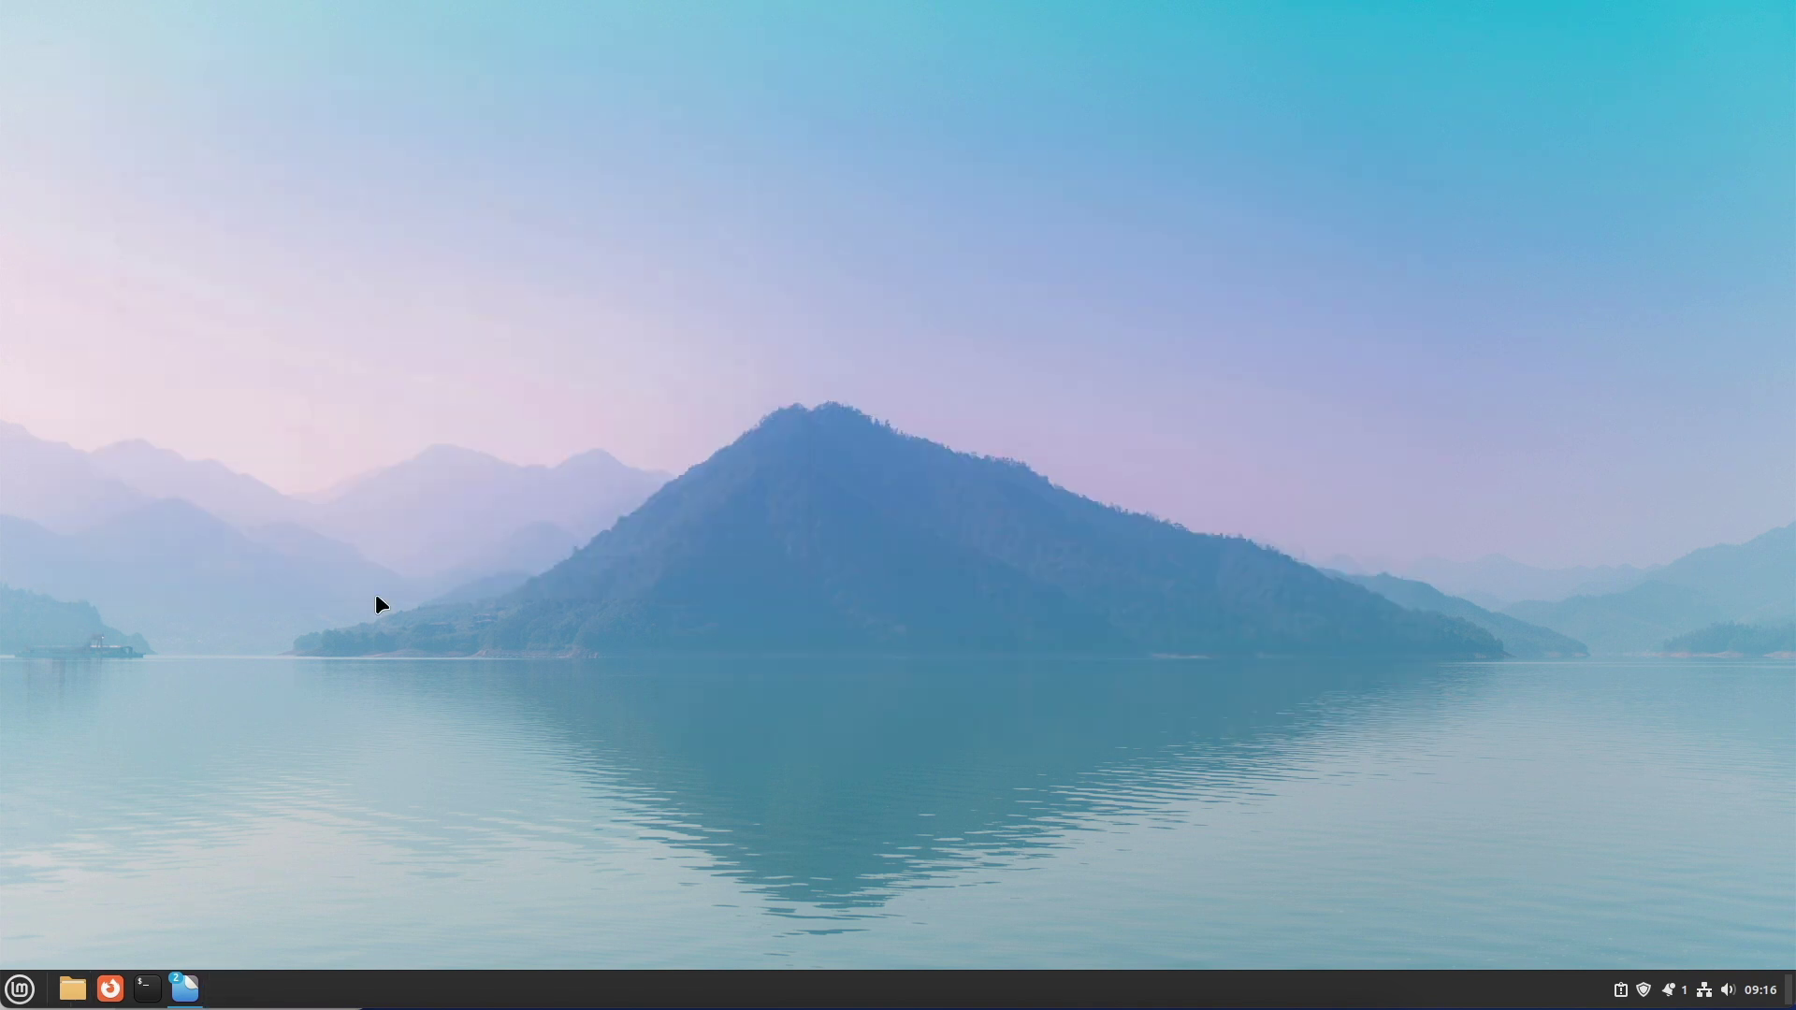
pyautogui.click(21, 988)
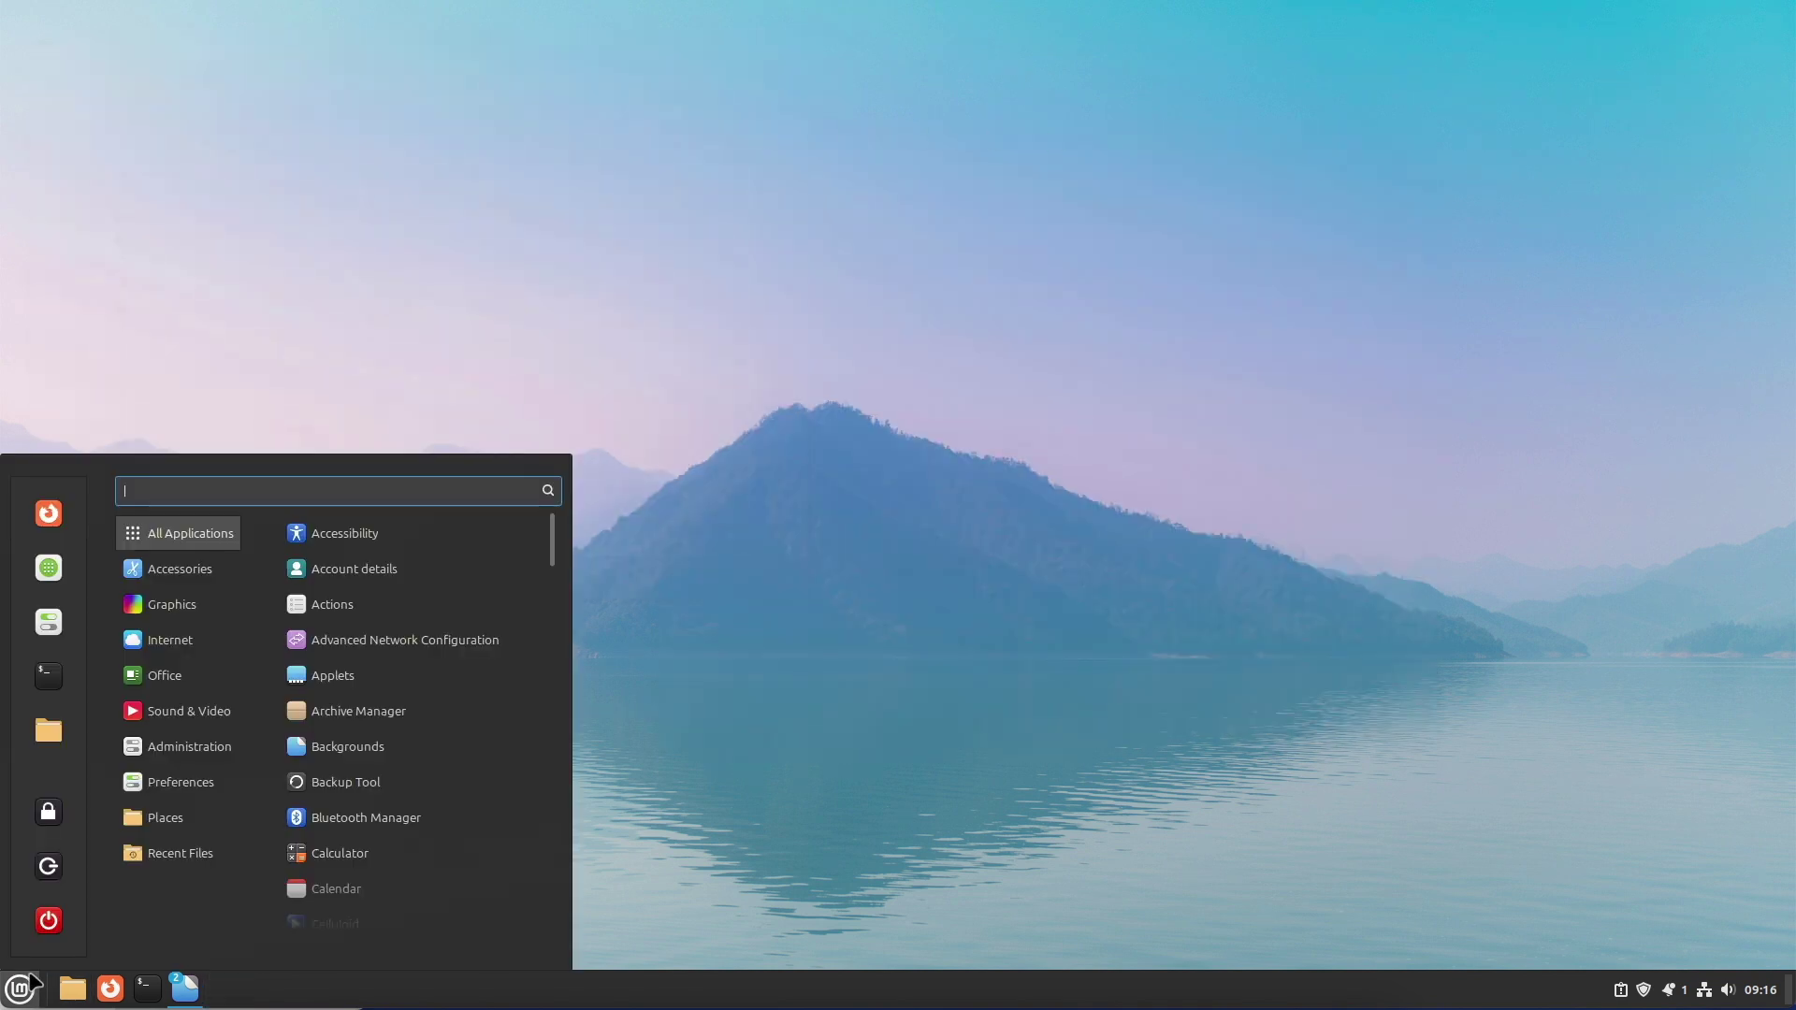
pyautogui.click(44, 917)
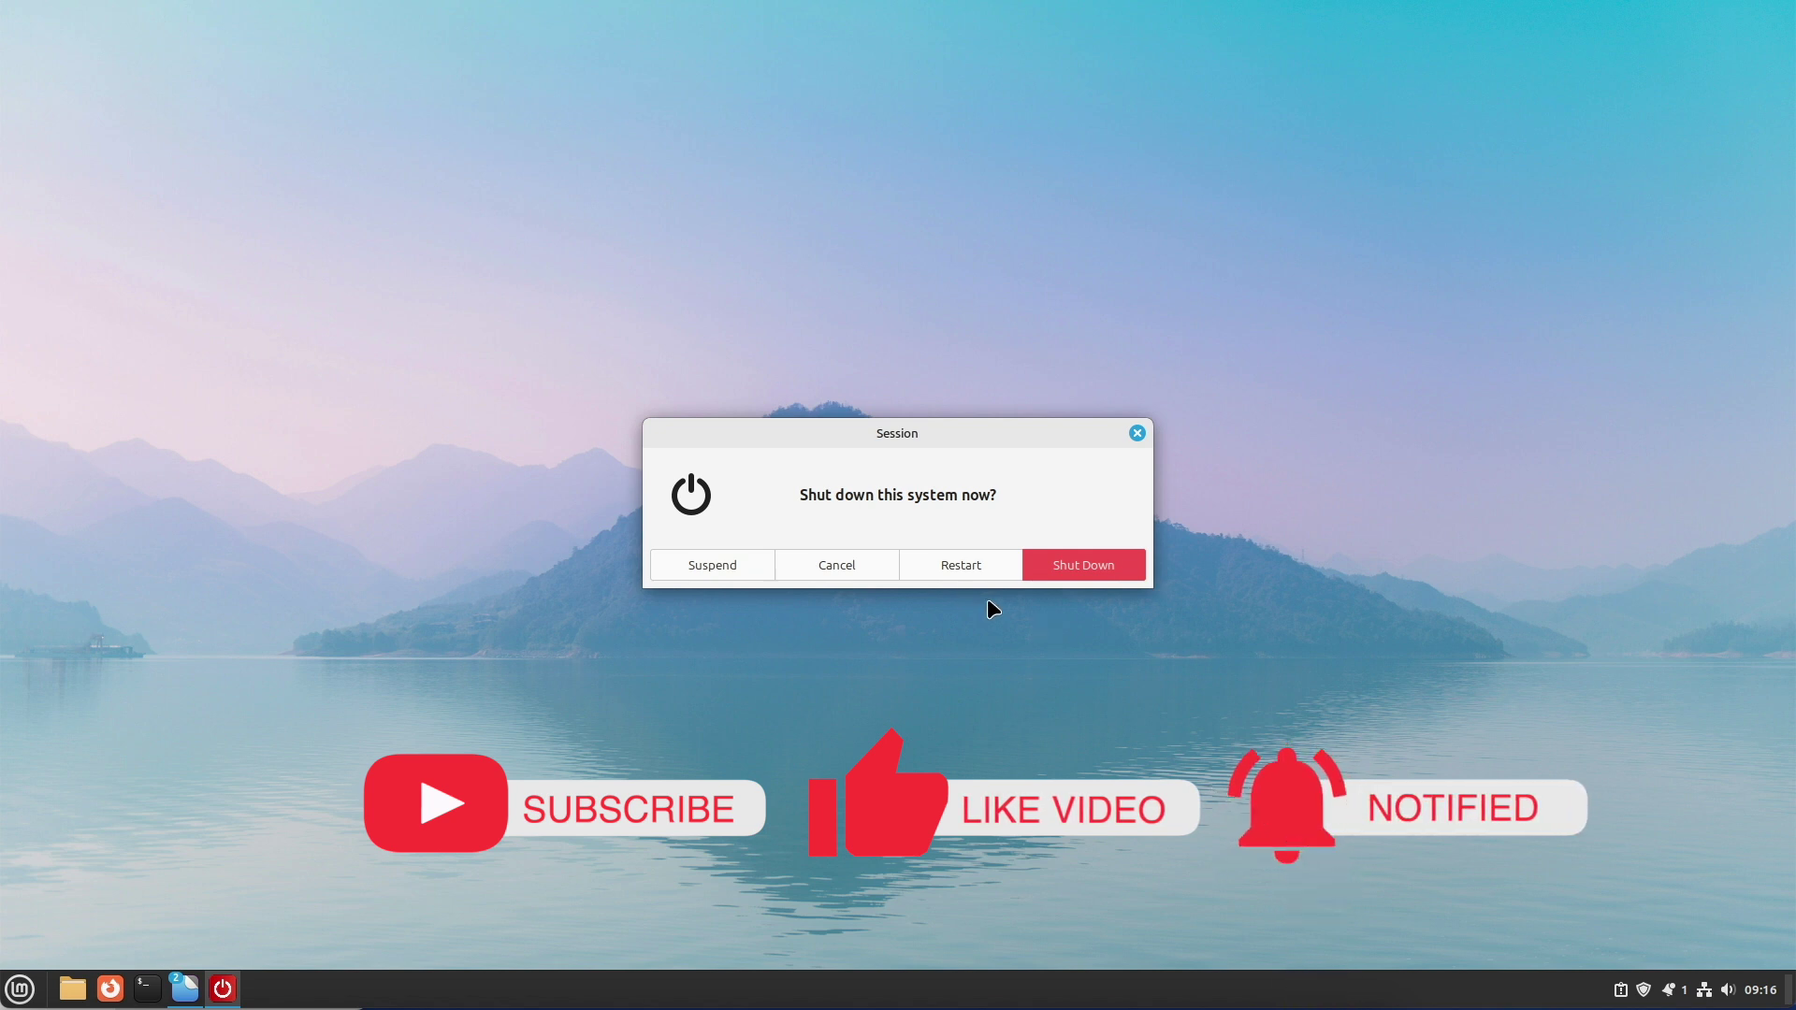
pyautogui.click(832, 567)
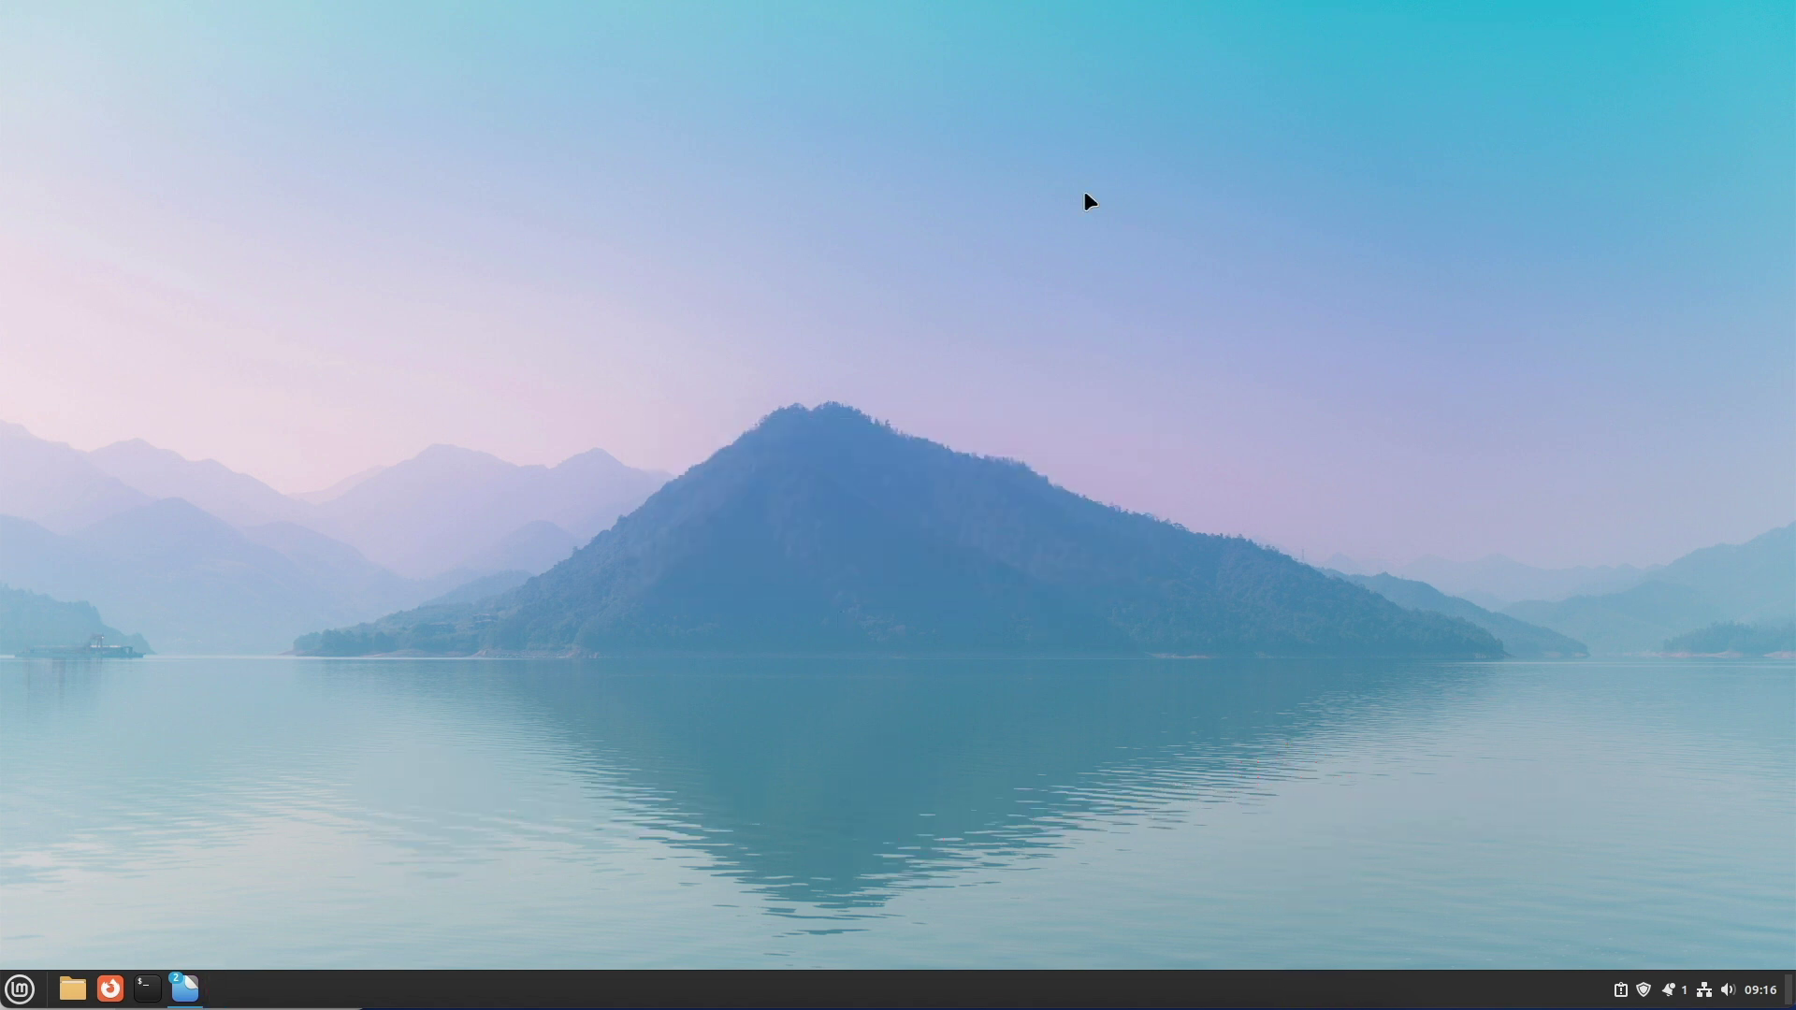